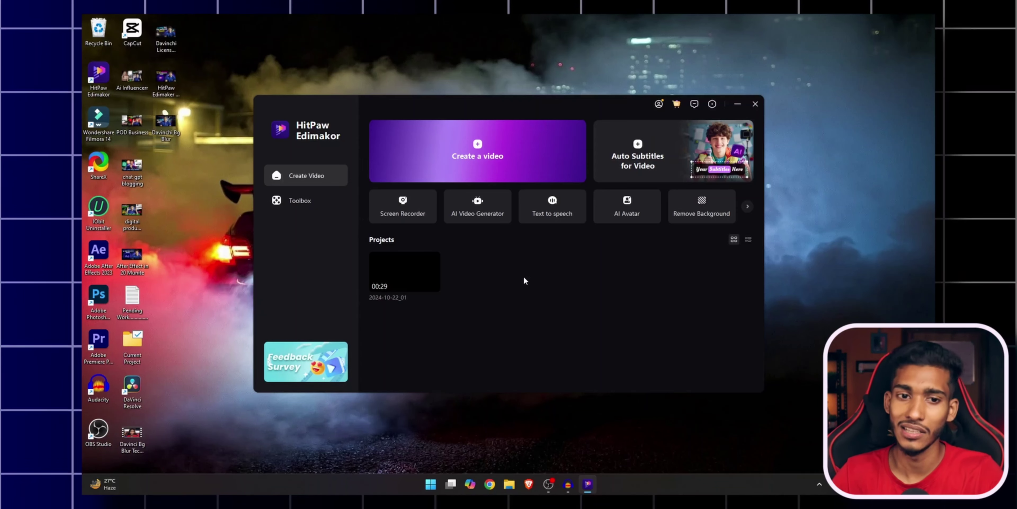
# Step: Examine the tool shortcuts on the start page and the toolbox's Video, Audio, Image, Text and AI Tools categories
pyautogui.scroll(-2, 467, 216)
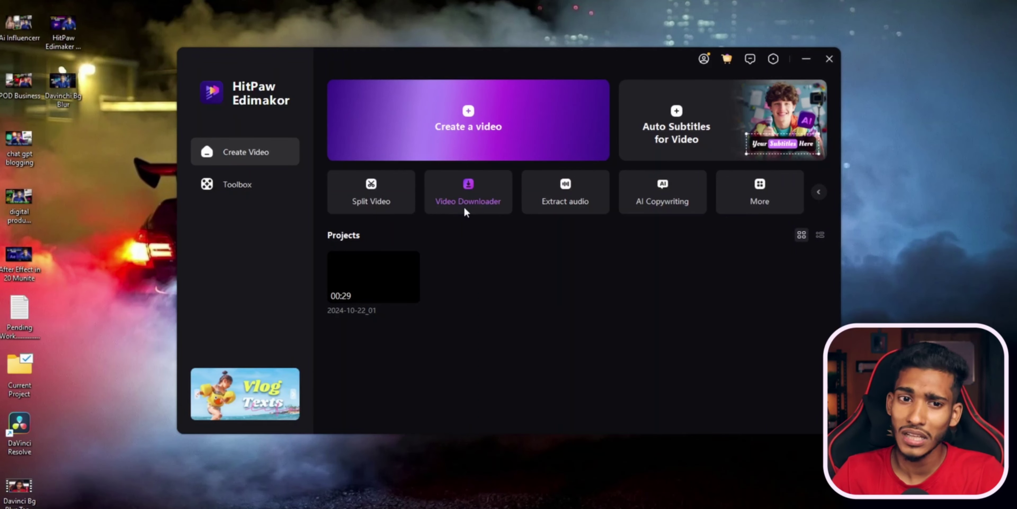
pyautogui.click(258, 185)
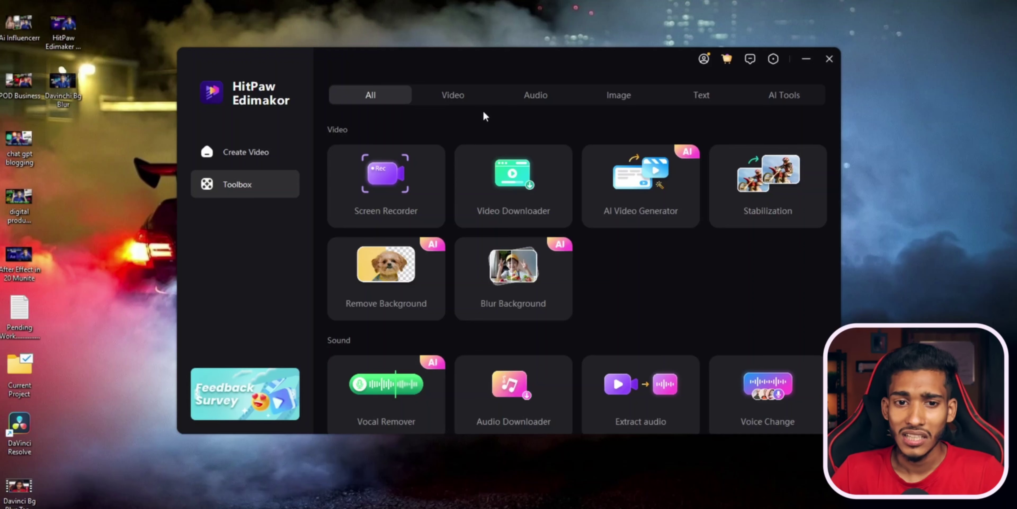
pyautogui.click(450, 95)
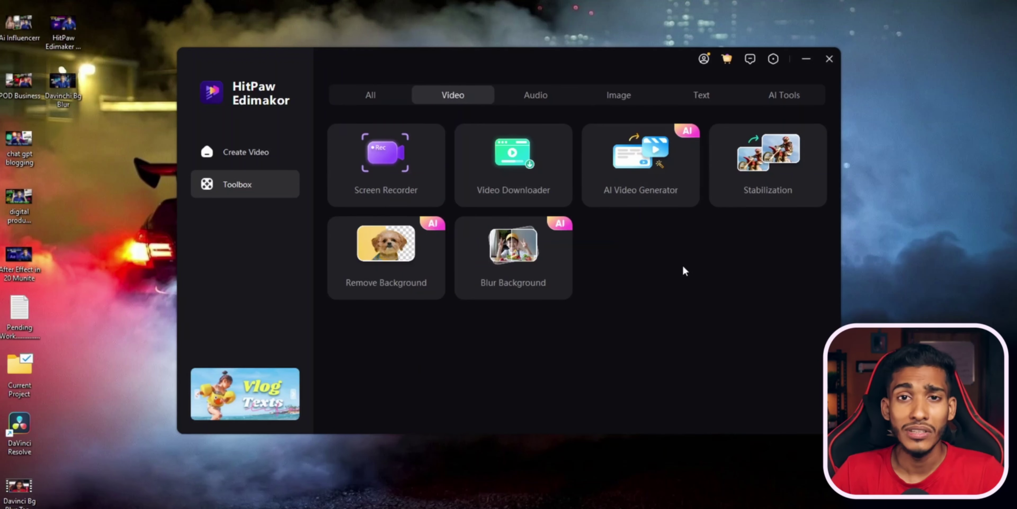
pyautogui.click(546, 101)
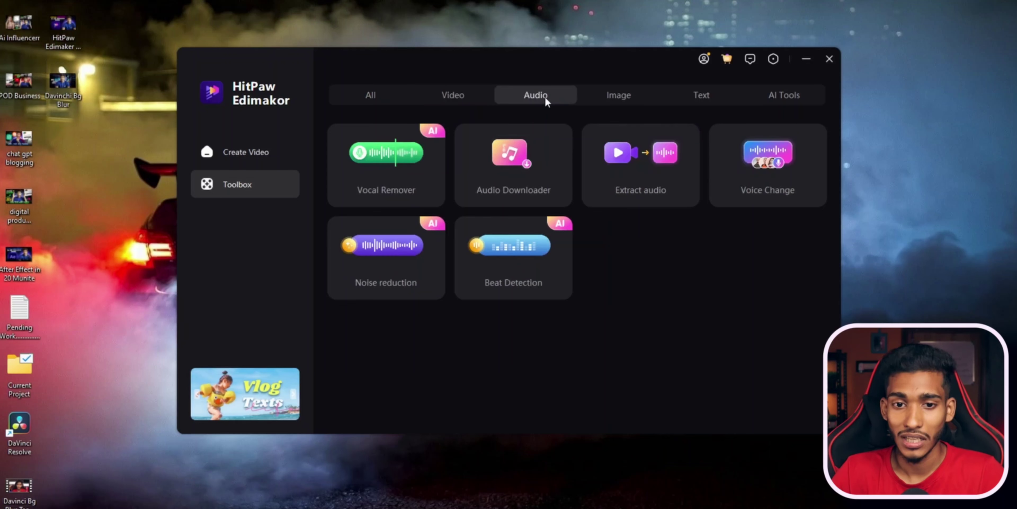
pyautogui.click(618, 98)
pyautogui.click(703, 98)
pyautogui.click(797, 94)
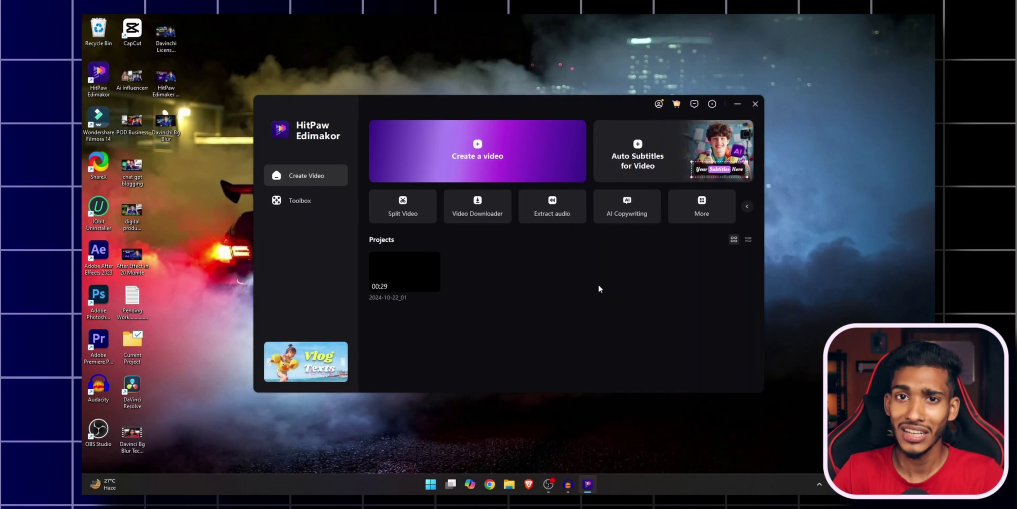
# Step: Create a new video project and import the Main Bengali Video file into its local media
pyautogui.click(480, 143)
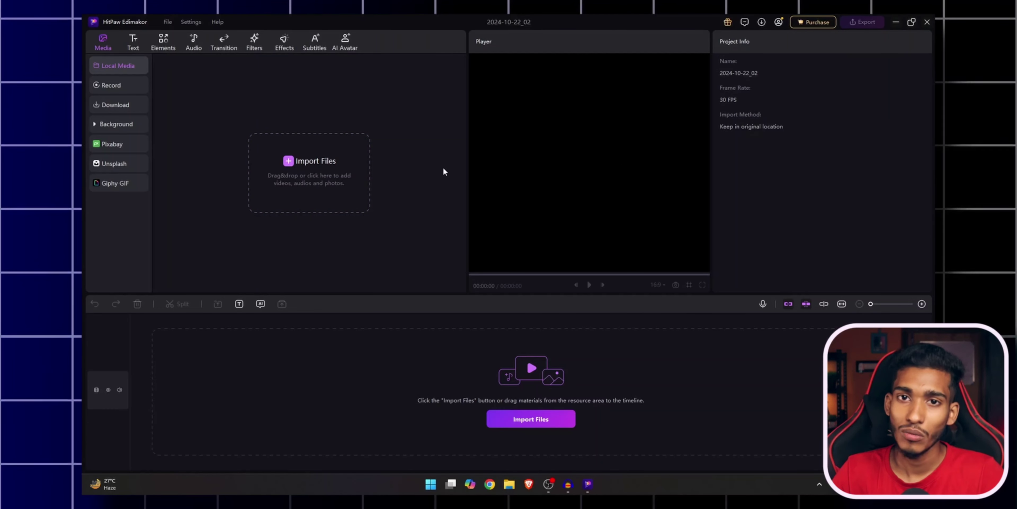
pyautogui.click(348, 171)
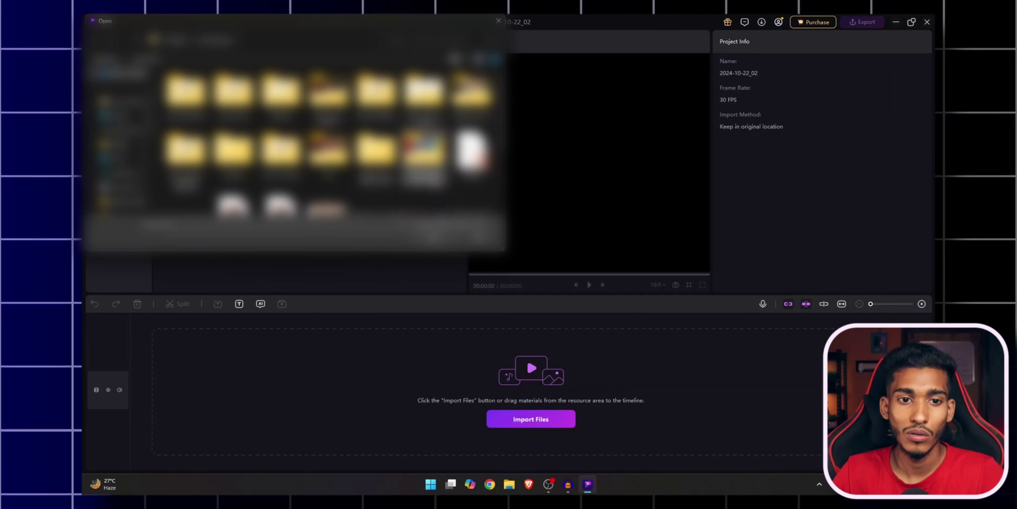
pyautogui.click(431, 236)
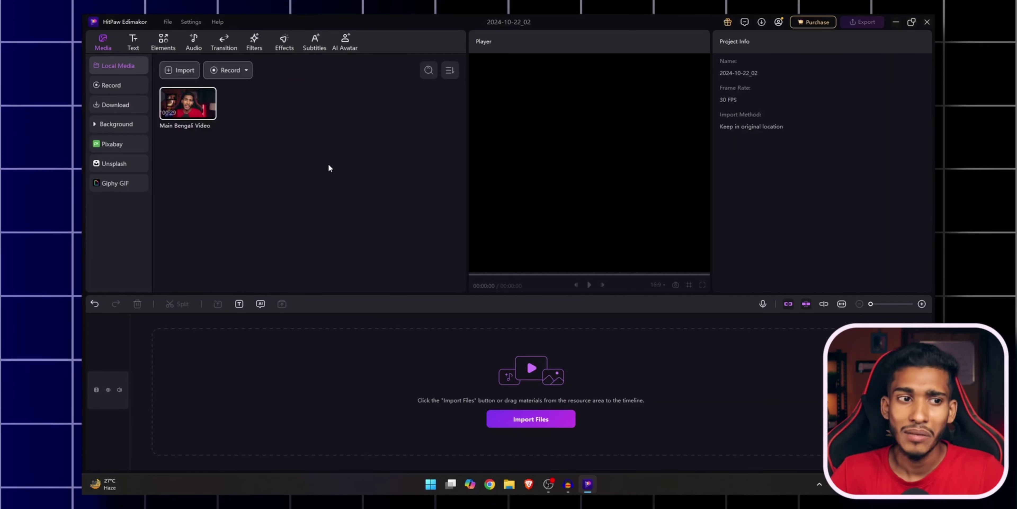
# Step: Browse the Pixabay stock videos, expanding the suggested categories and filtering by YouTube and by People
pyautogui.click(117, 144)
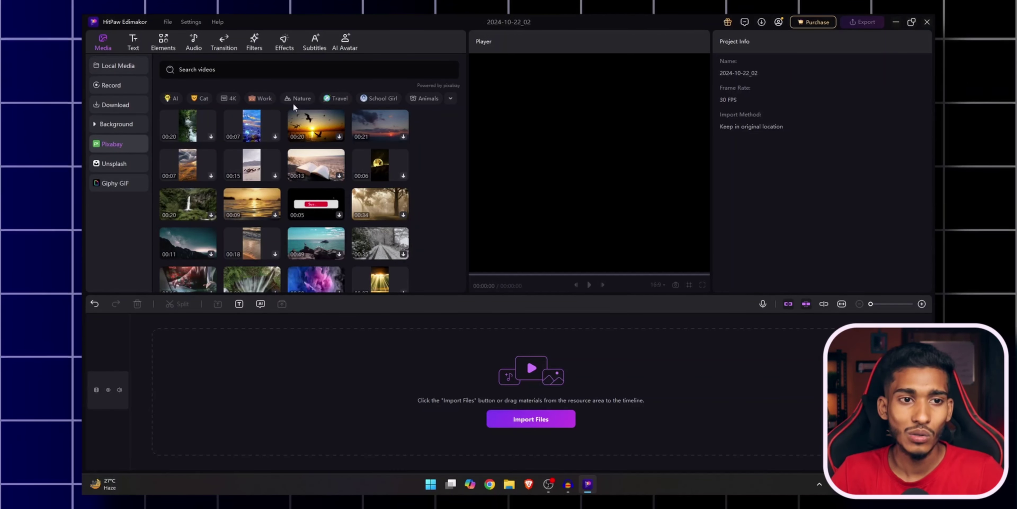
pyautogui.click(195, 71)
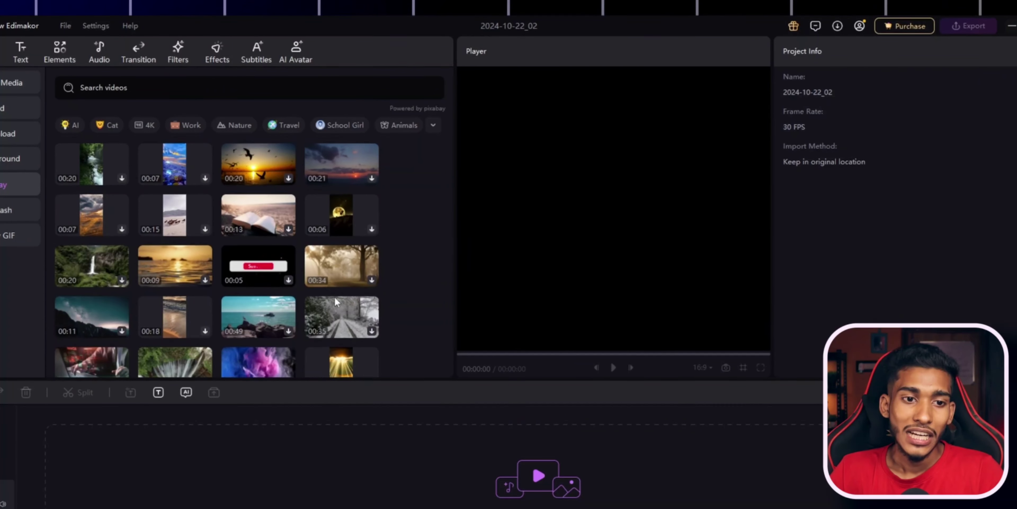
pyautogui.scroll(-1, 160, 216)
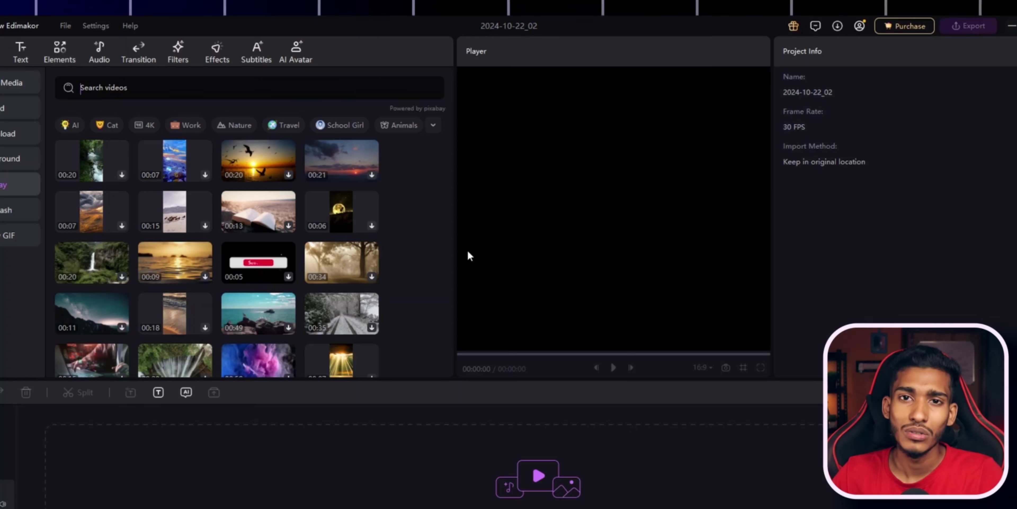
pyautogui.click(433, 126)
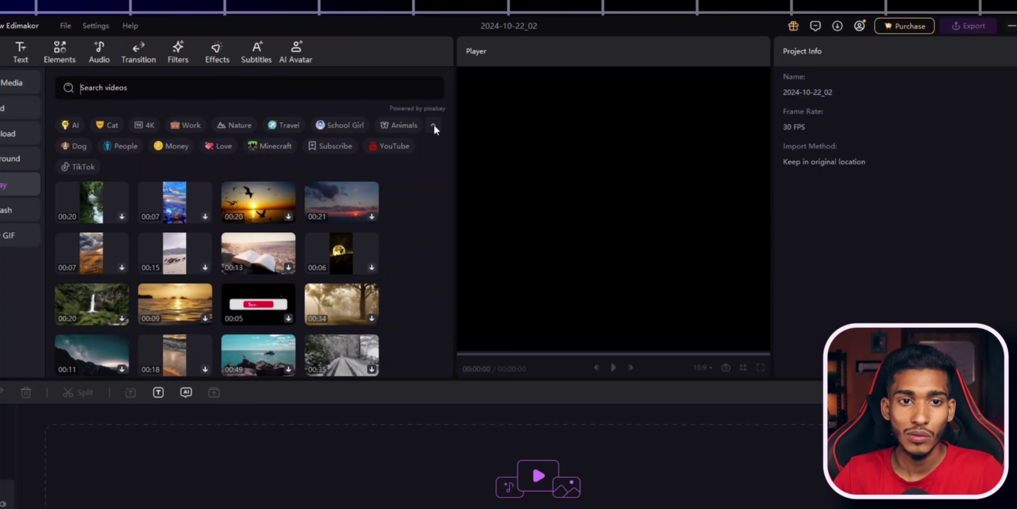
pyautogui.click(391, 146)
pyautogui.click(123, 146)
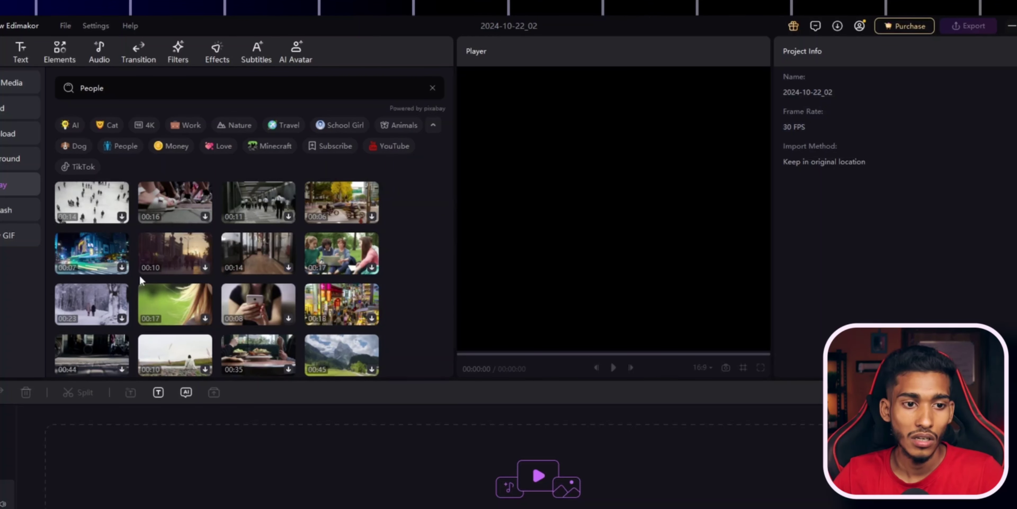
# Step: Try the 8-second Pixabay clip of hands holding a phone on the timeline, scrub to 00:04:03 and remove the clip
pyautogui.moveTo(275, 313)
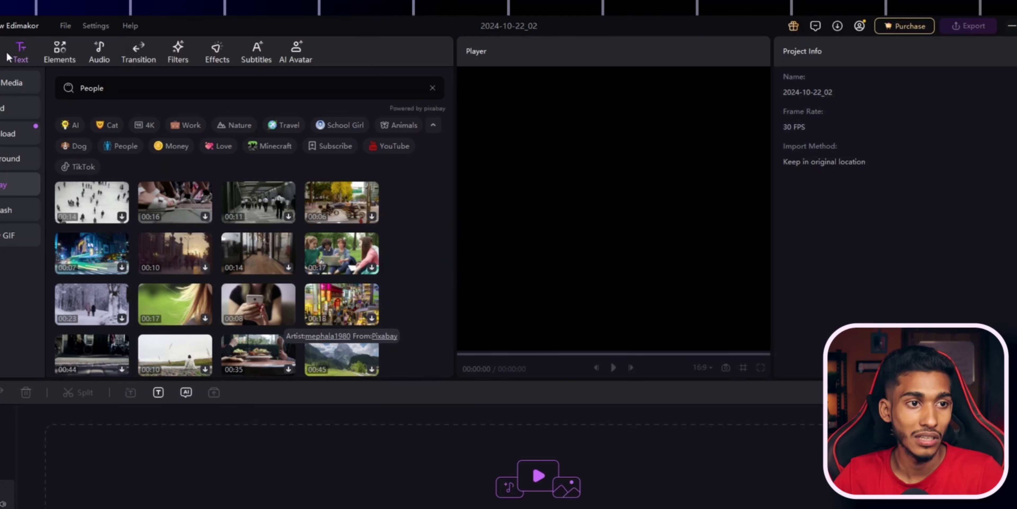
pyautogui.click(289, 318)
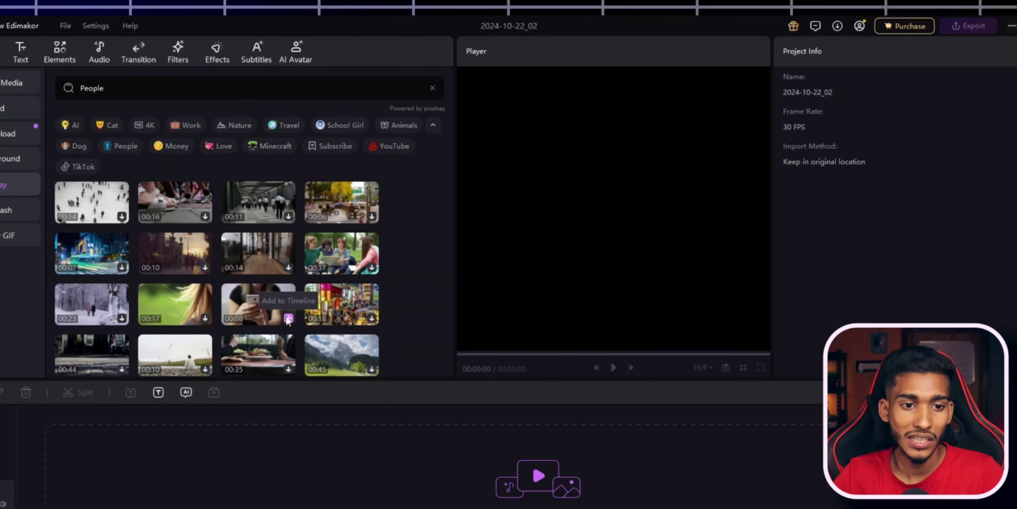
pyautogui.moveTo(253, 414); pyautogui.dragTo(320, 413)
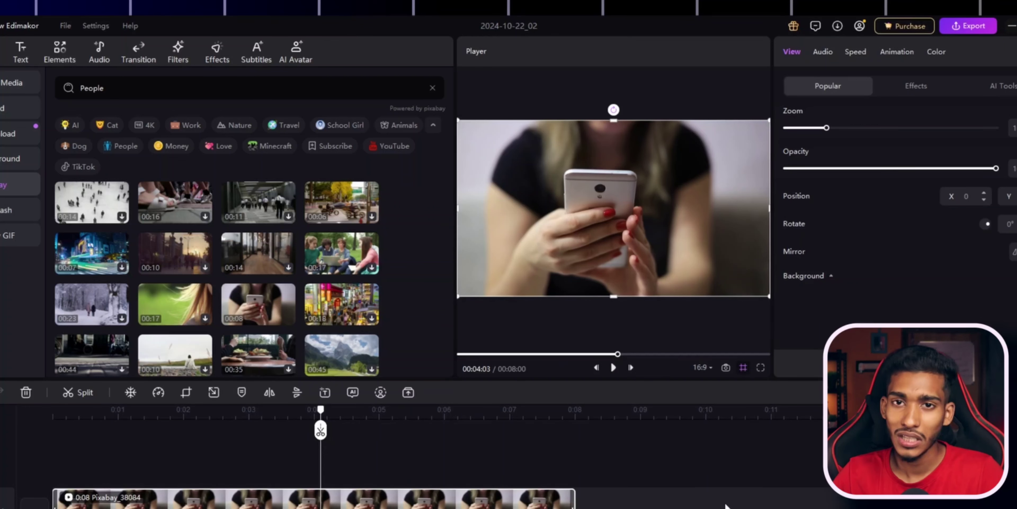
pyautogui.click(261, 497)
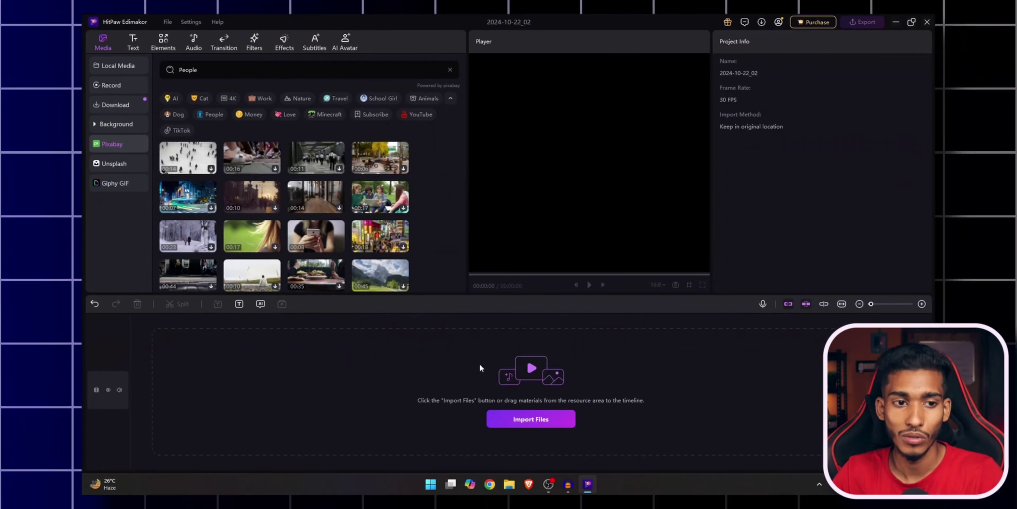
# Step: Examine the Unsplash images, Giphy GIFs, trending backgrounds and recording options available as media sources
pyautogui.click(125, 164)
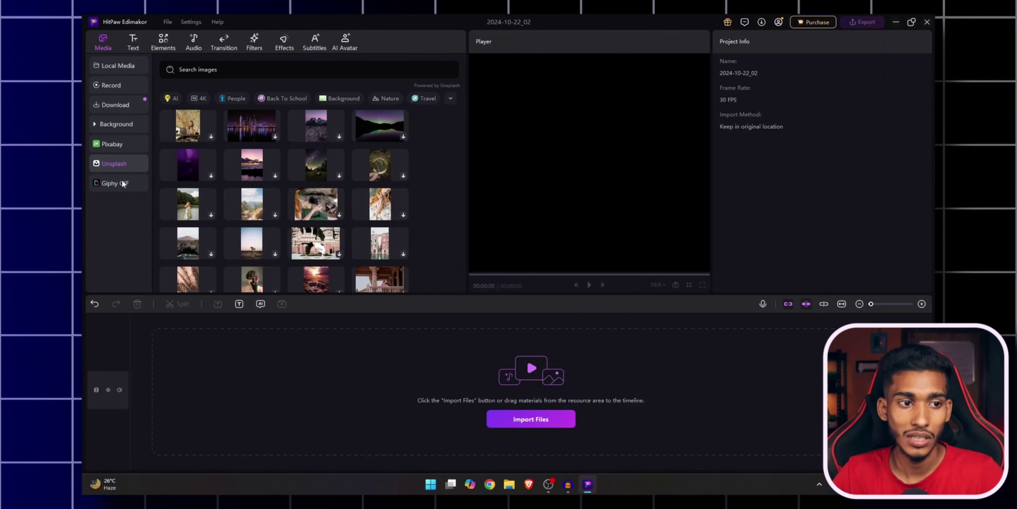
pyautogui.click(113, 183)
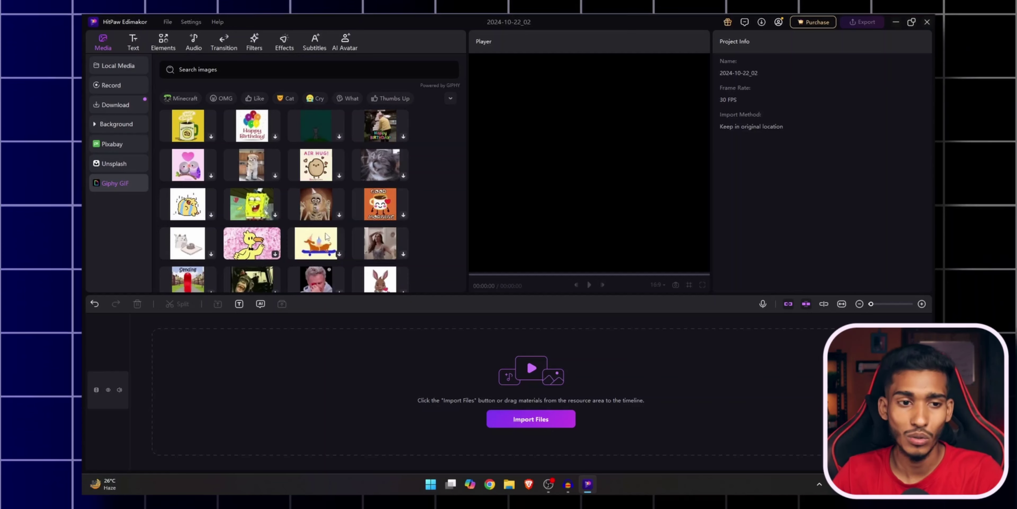
pyautogui.scroll(-5, 269, 218)
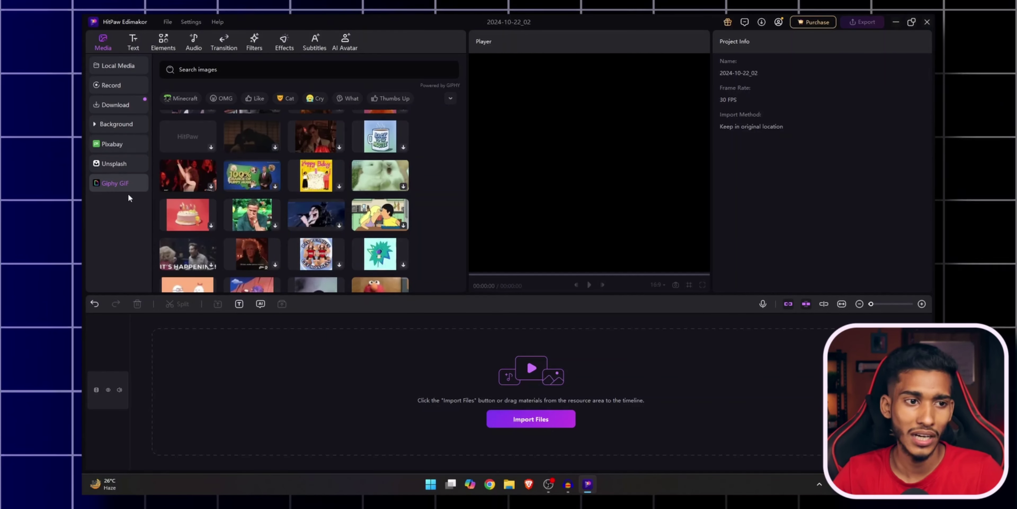
pyautogui.click(119, 124)
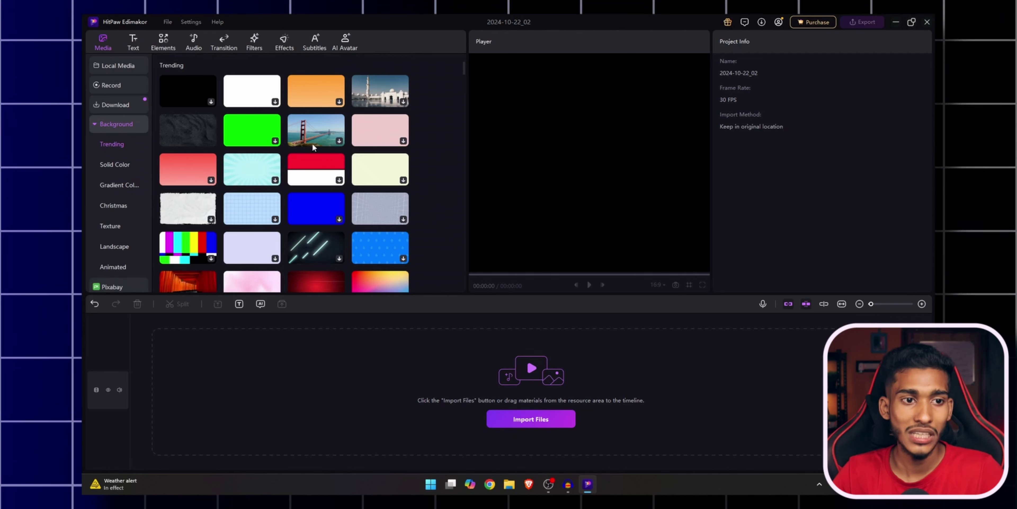
pyautogui.scroll(-2, 284, 150)
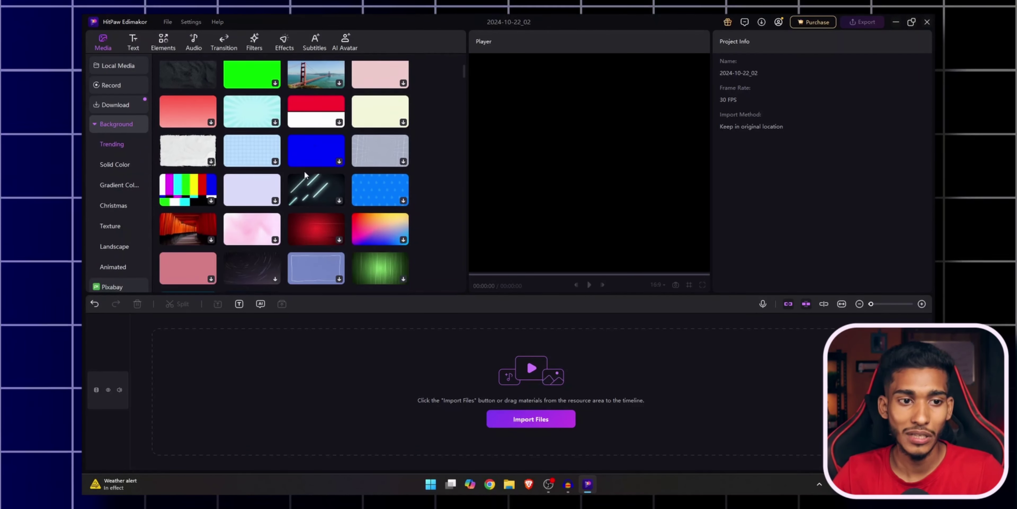
pyautogui.click(106, 86)
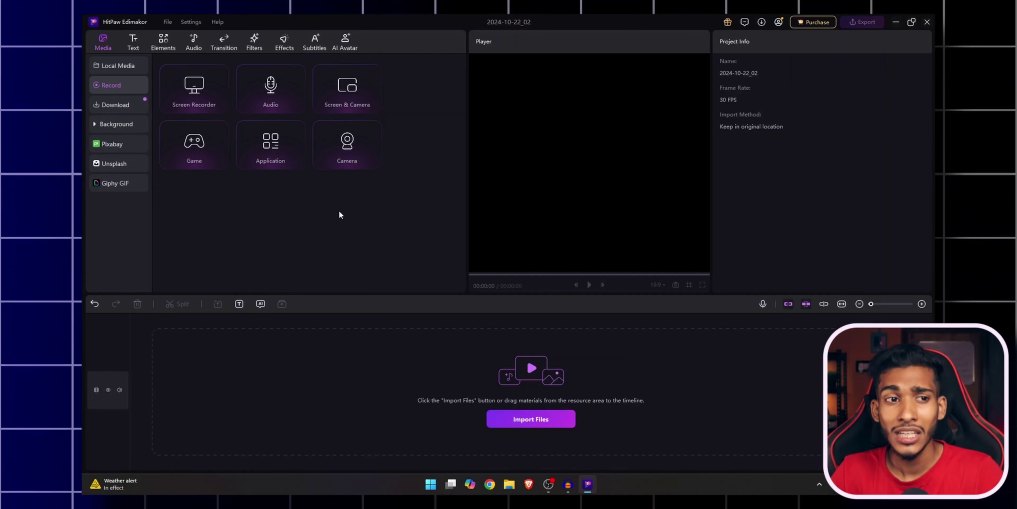
# Step: Add Main Bengali Video from local media to the timeline, preview its opening and mute its track
pyautogui.click(118, 66)
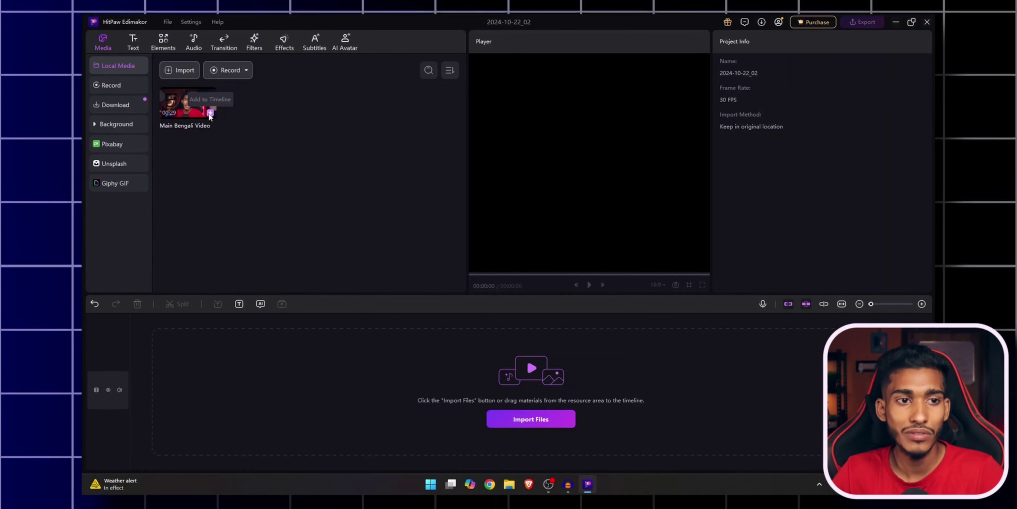
pyautogui.click(210, 113)
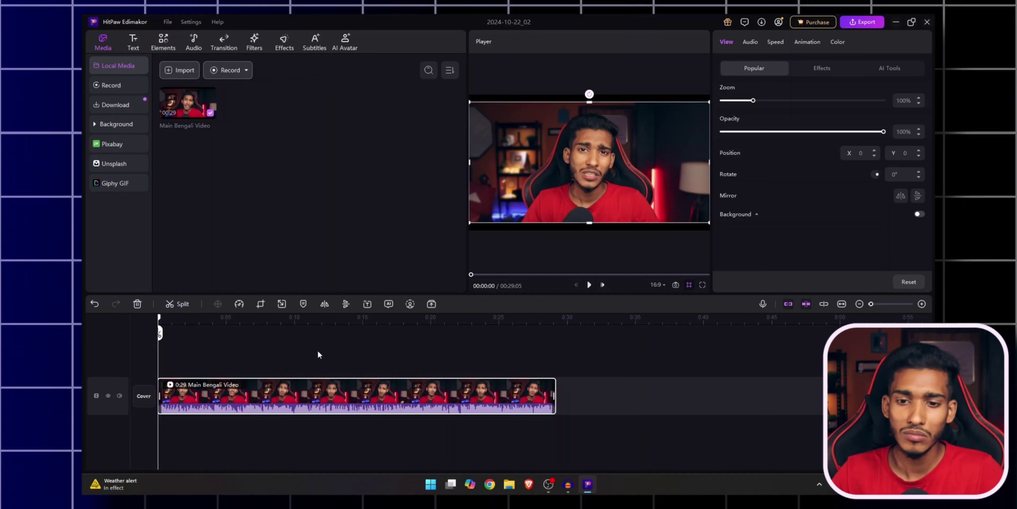
pyautogui.press('space')
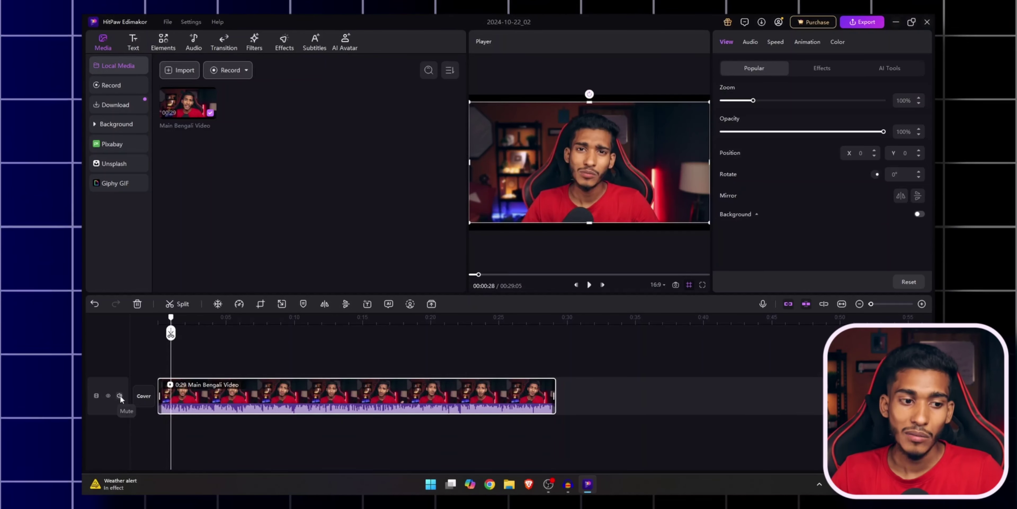
pyautogui.click(120, 395)
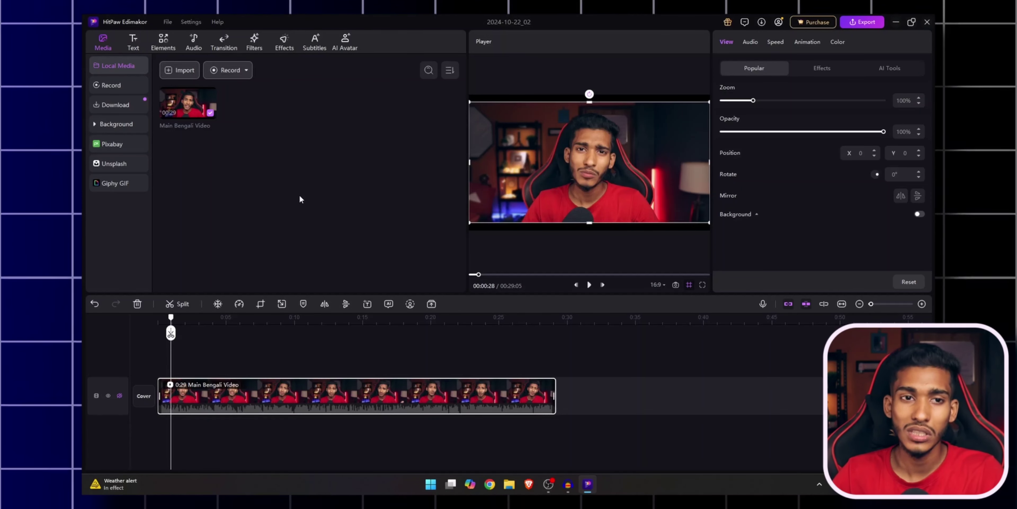
# Step: Try the Instagram (1:1) aspect ratio for the project and return it to YouTube (16:9)
pyautogui.click(656, 284)
pyautogui.click(652, 285)
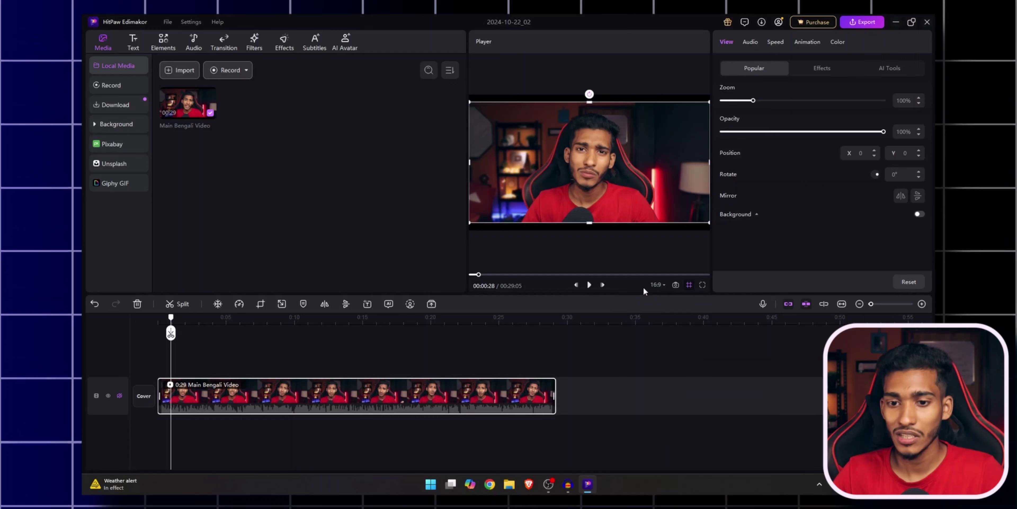
pyautogui.click(662, 283)
pyautogui.click(659, 323)
pyautogui.click(660, 285)
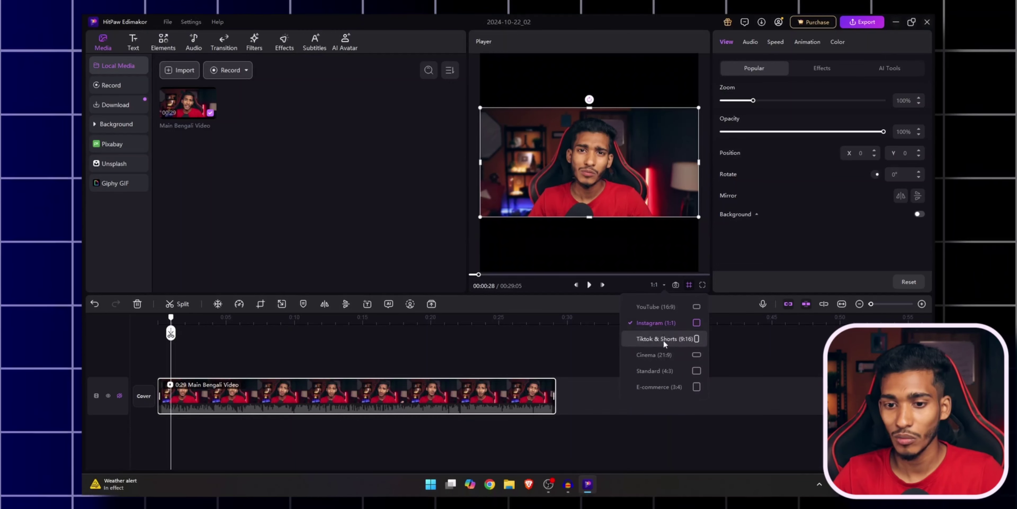
pyautogui.click(670, 308)
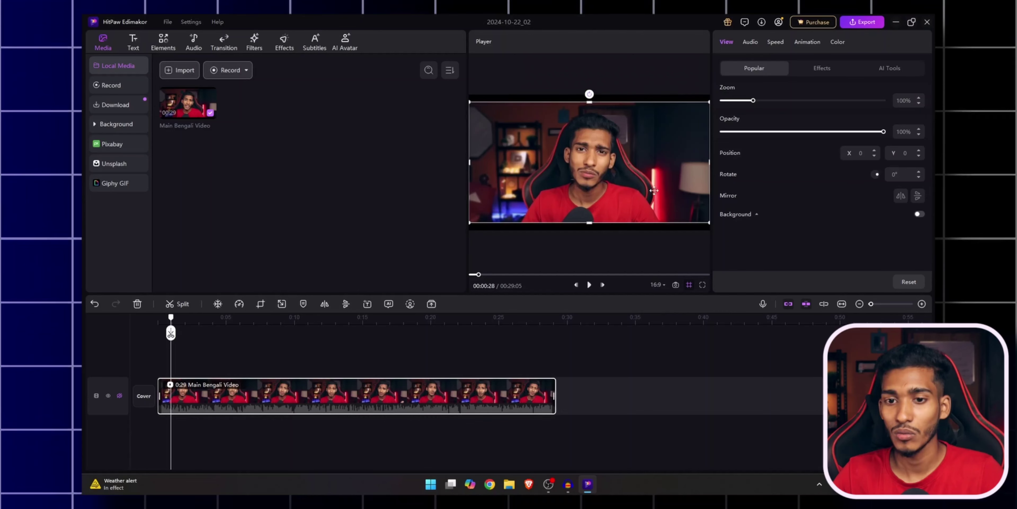
# Step: Zoom the Main Bengali Video clip to 112% and deselect it
pyautogui.click(919, 99)
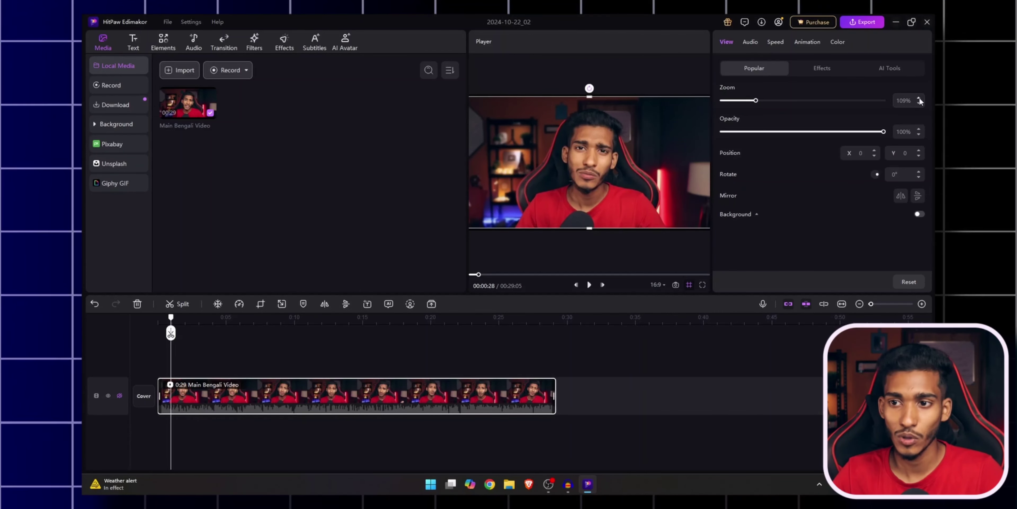
pyautogui.click(919, 99)
pyautogui.click(919, 99)
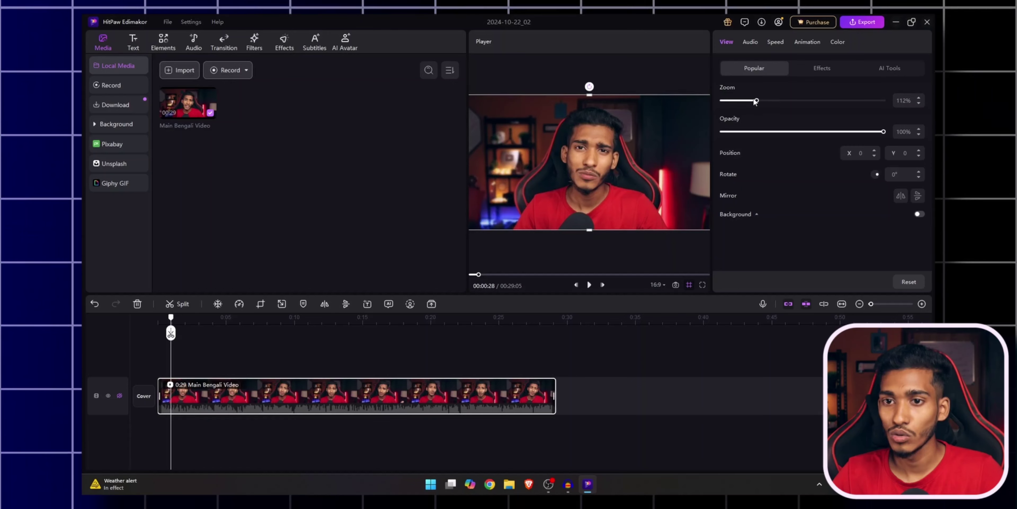
pyautogui.moveTo(755, 101)
pyautogui.mouseDown()
pyautogui.moveTo(770, 101)
pyautogui.moveTo(757, 101)
pyautogui.mouseUp()
pyautogui.click(600, 257)
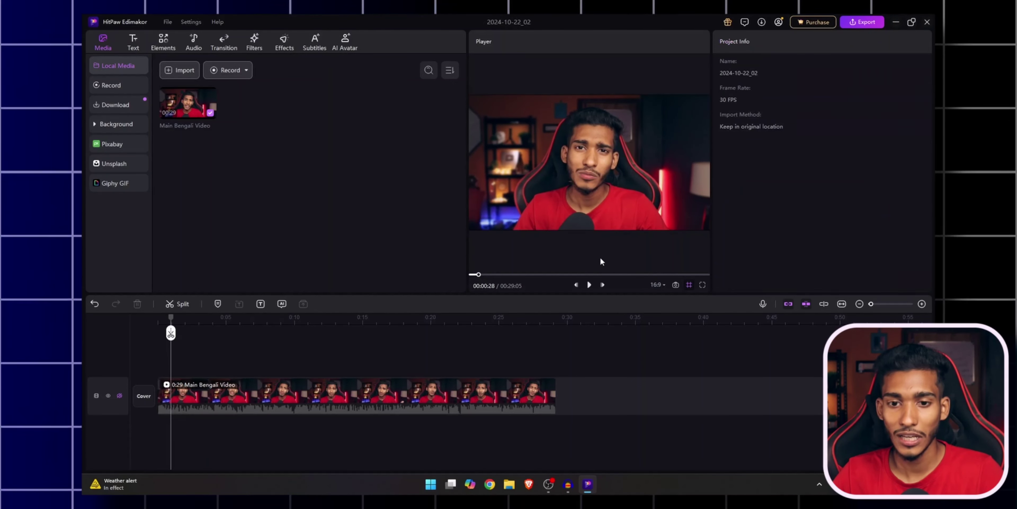
# Step: Split the Main Bengali Video clip at 00:07:21 on the timeline
pyautogui.click(263, 318)
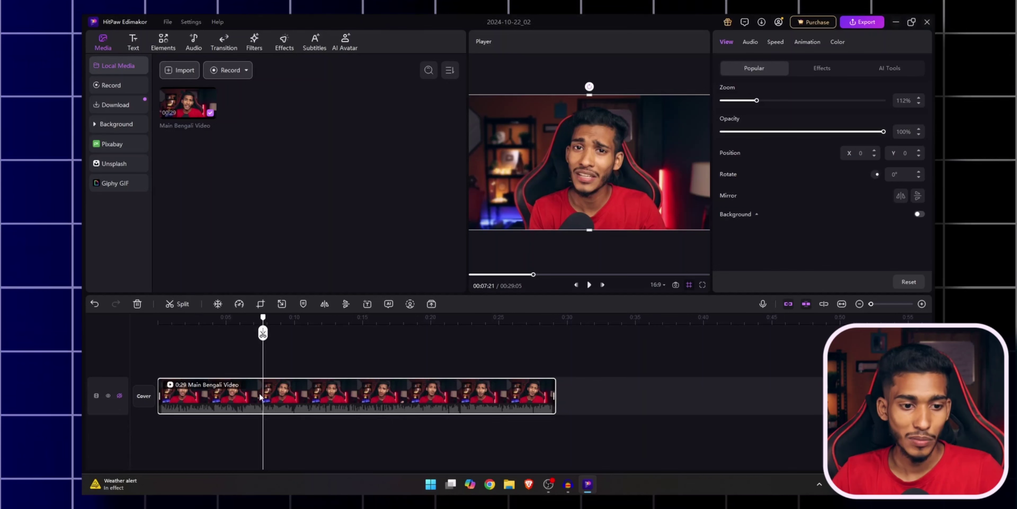
pyautogui.click(180, 305)
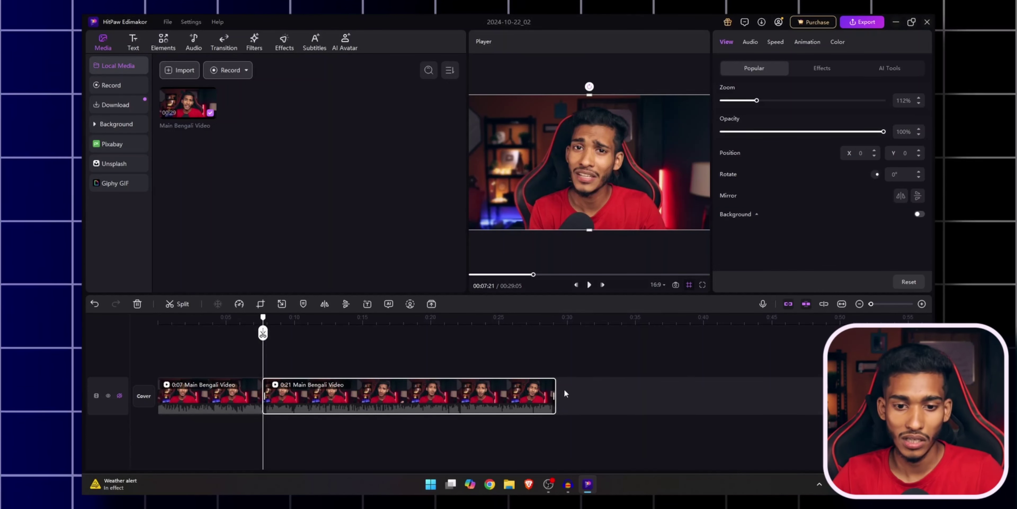
# Step: Split the first Main Bengali Video segment at 00:02:06 and delete the section between the two cuts
pyautogui.moveTo(555, 388)
pyautogui.mouseDown()
pyautogui.moveTo(533, 388)
pyautogui.moveTo(555, 388)
pyautogui.mouseUp()
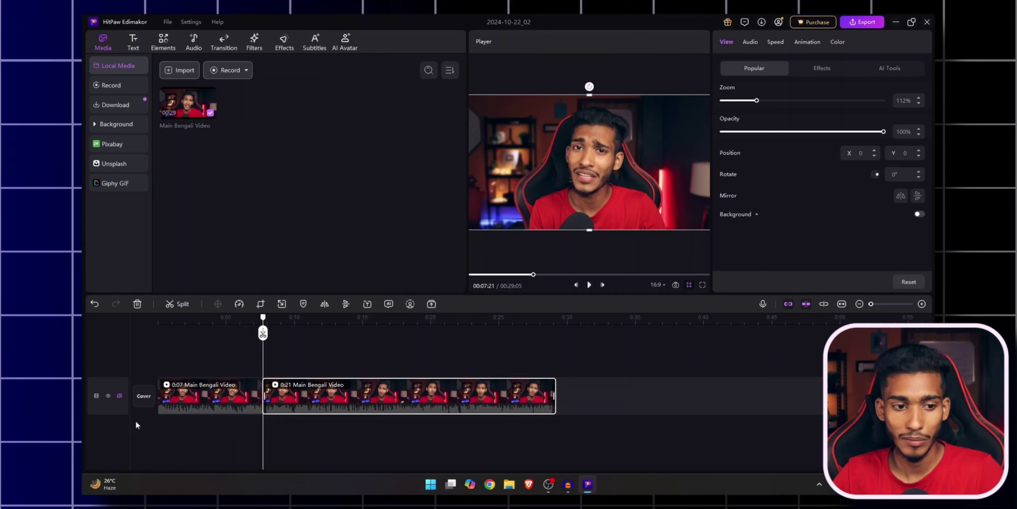
pyautogui.click(160, 395)
pyautogui.moveTo(160, 395)
pyautogui.mouseDown()
pyautogui.moveTo(177, 396)
pyautogui.moveTo(159, 395)
pyautogui.mouseUp()
pyautogui.click(187, 319)
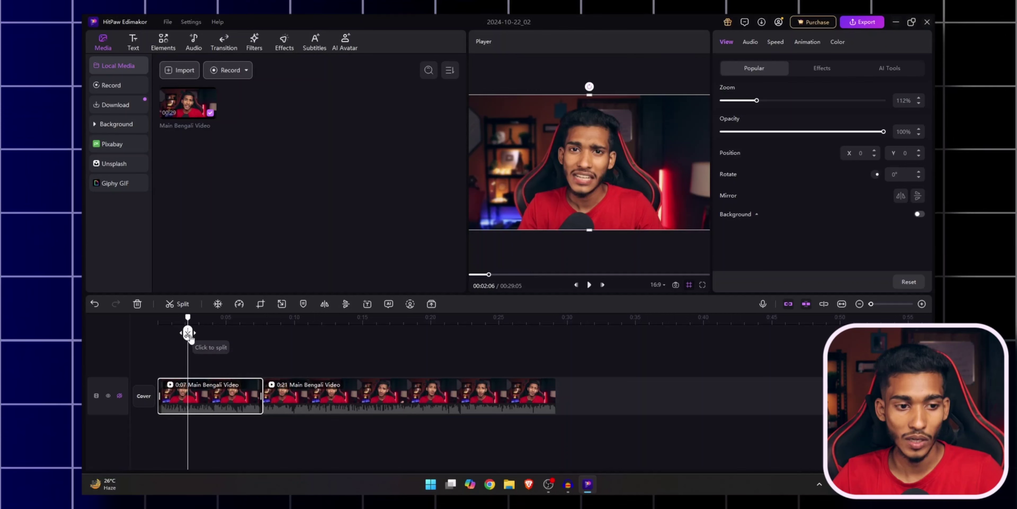
pyautogui.click(188, 333)
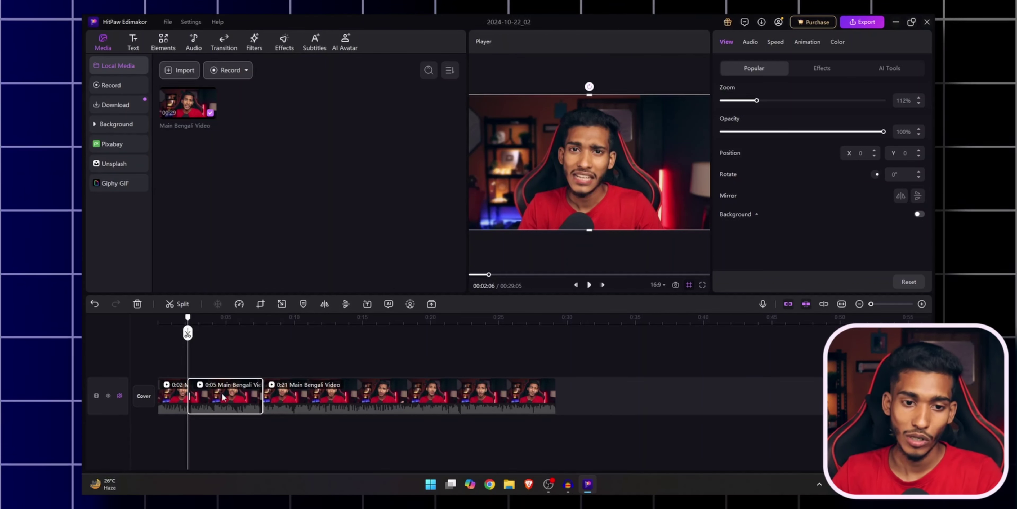
pyautogui.click(137, 303)
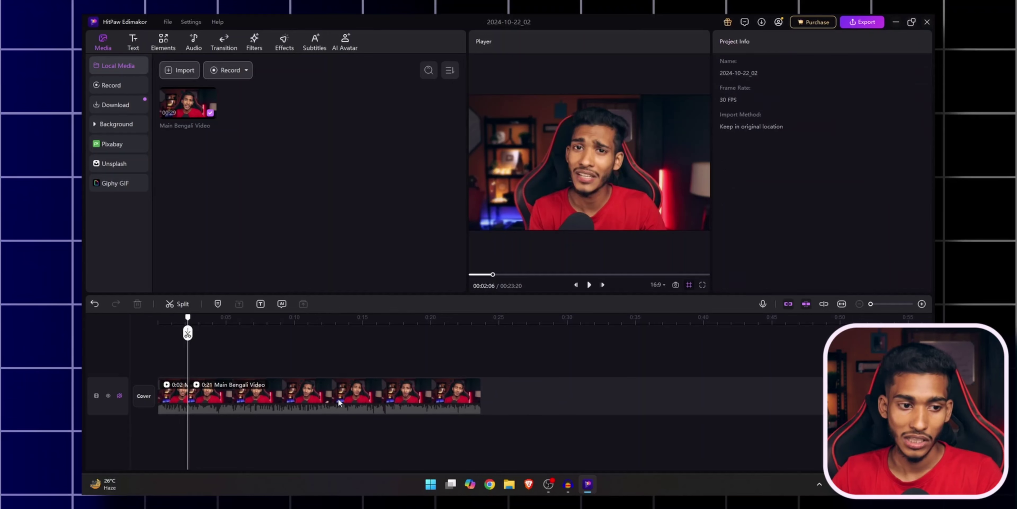
# Step: Undo the section deletion and both splits of the Main Bengali Video clip
pyautogui.hotkey('ctrl', 'z')
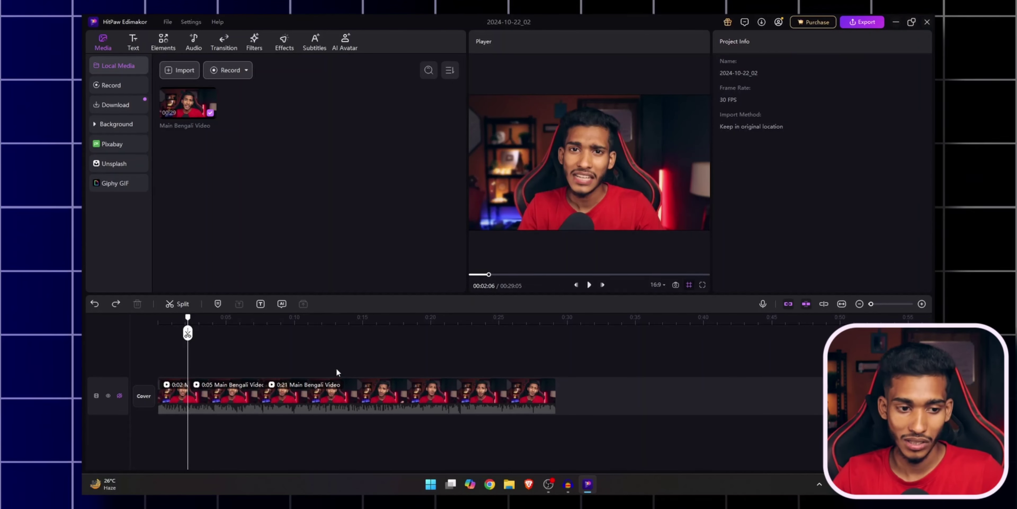
pyautogui.hotkey('ctrl', 'z')
pyautogui.hotkey('ctrl', 'z')
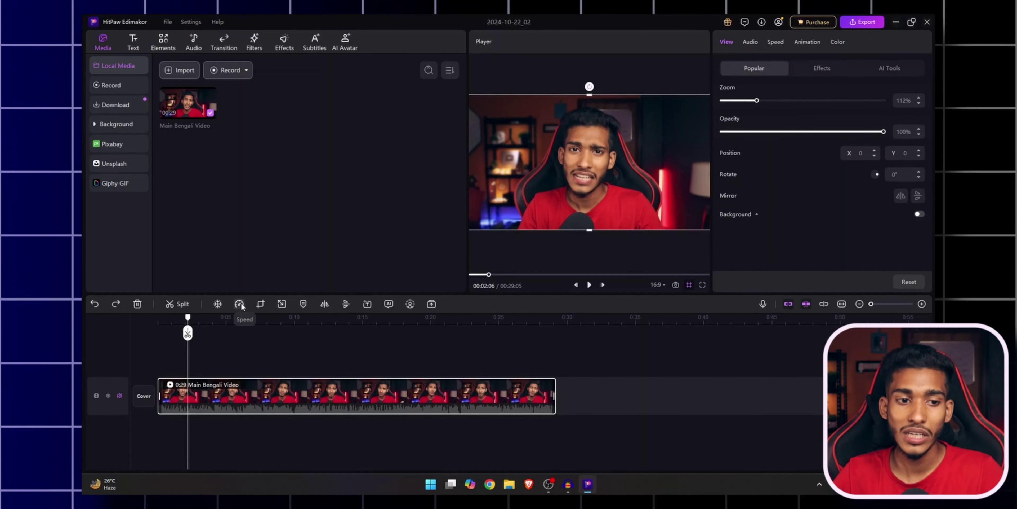
# Step: View the clip's Speed Ramping presets, then look at the Crop dialog and cancel it
pyautogui.click(241, 304)
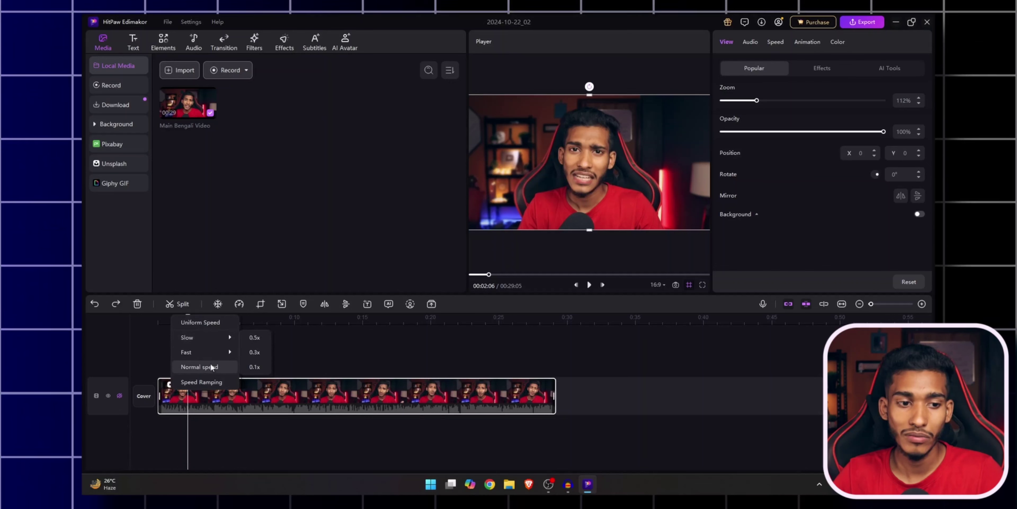
pyautogui.click(210, 383)
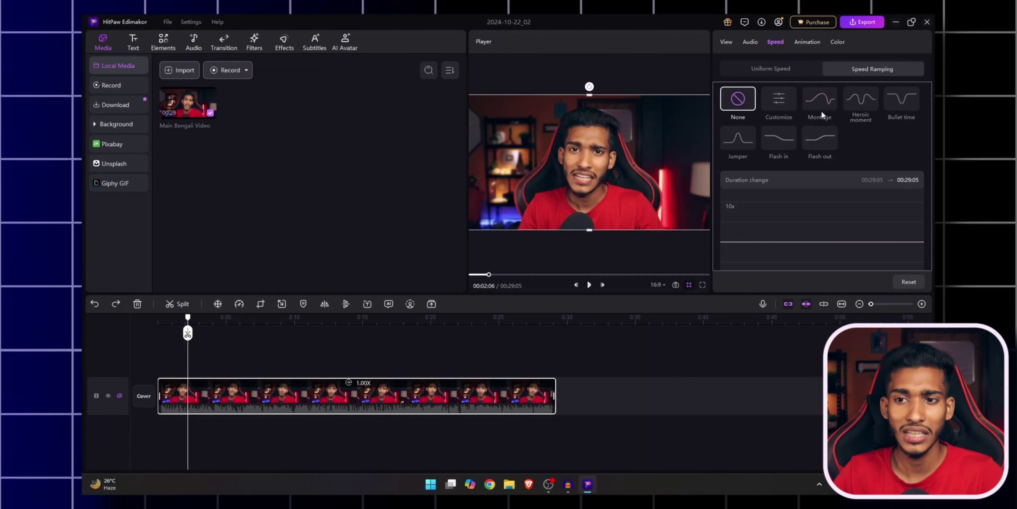
pyautogui.hotkey('alt', 'c')
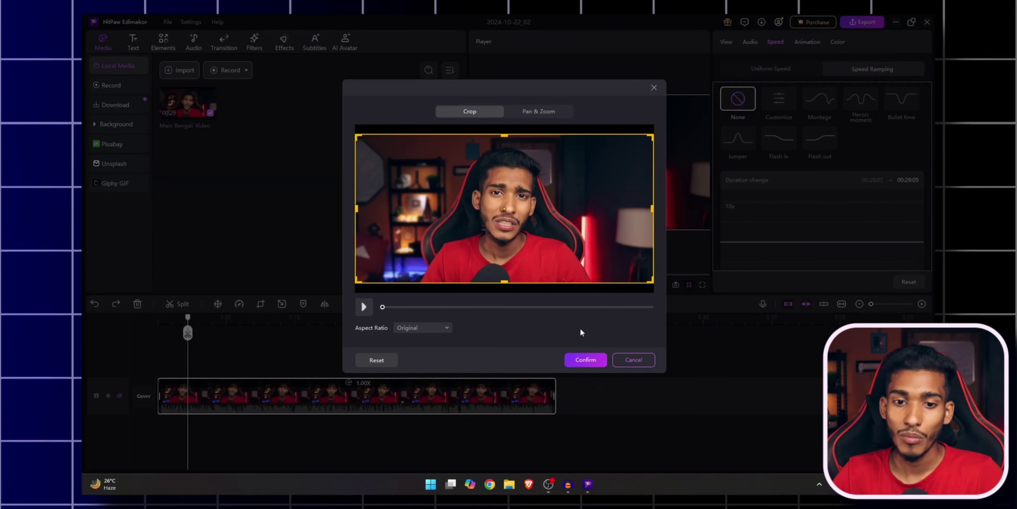
pyautogui.click(640, 360)
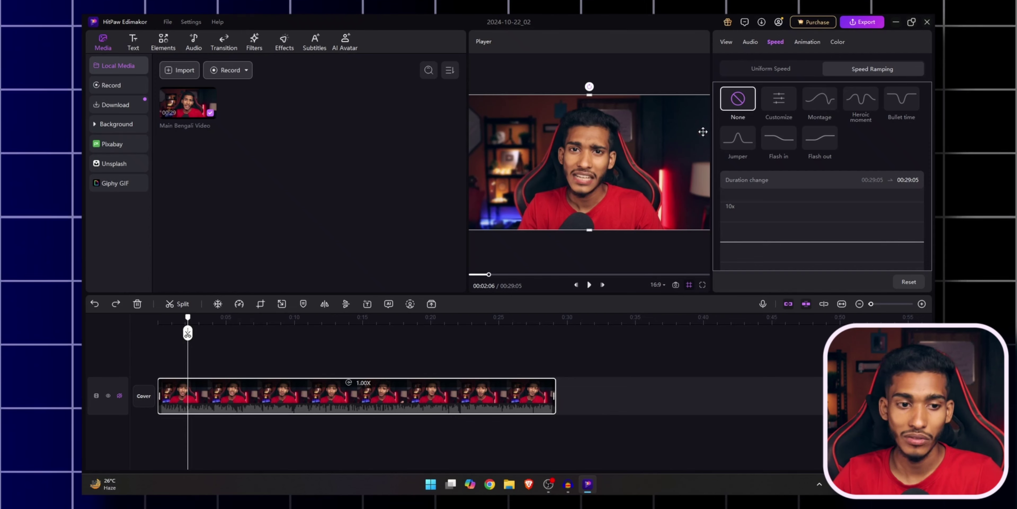
# Step: Split the clip at 00:10:00 and apply Pan & Zoom to its first part with the original aspect ratio
pyautogui.click(294, 339)
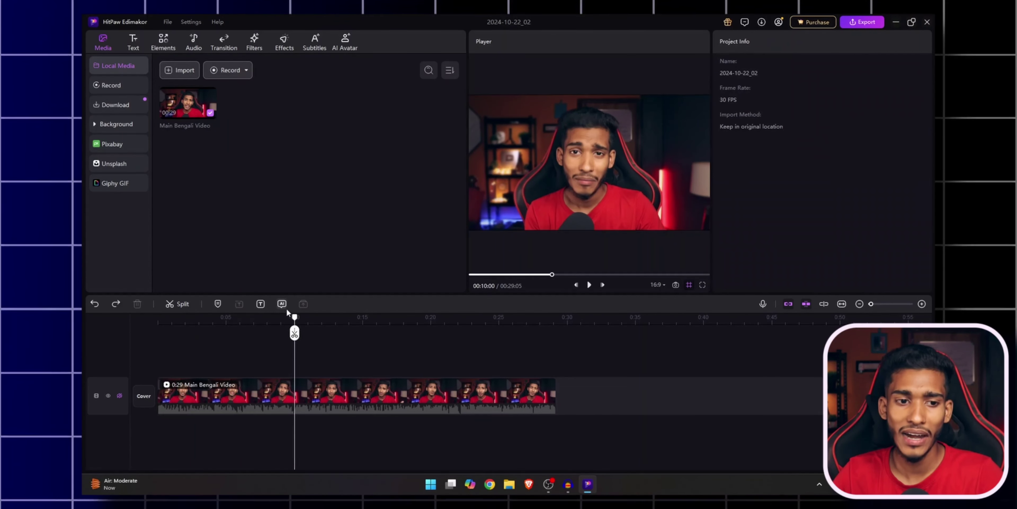
pyautogui.click(255, 382)
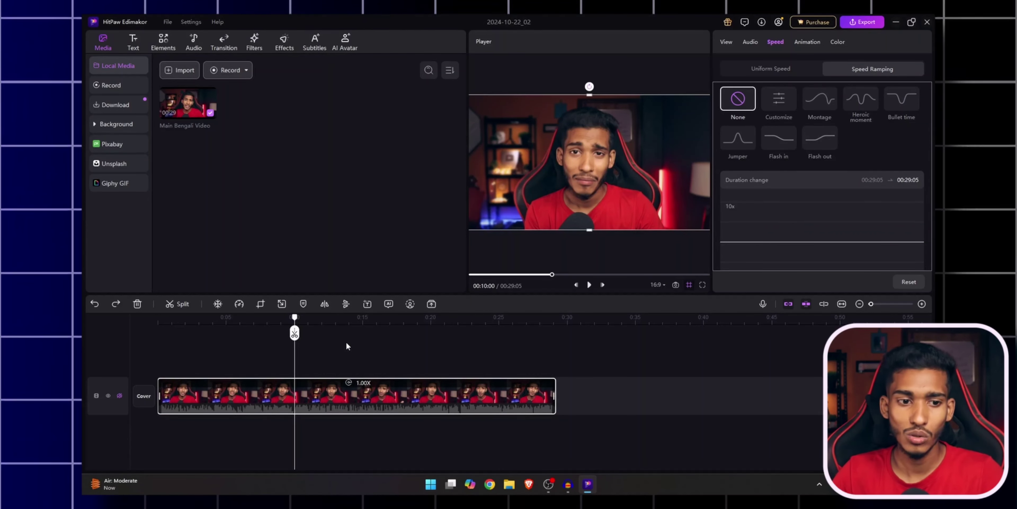
pyautogui.click(282, 303)
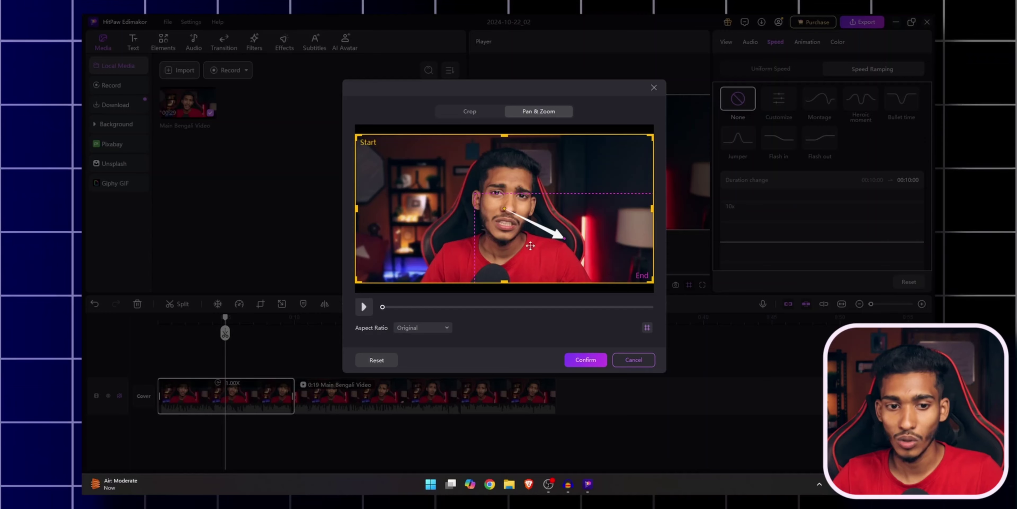
pyautogui.click(586, 358)
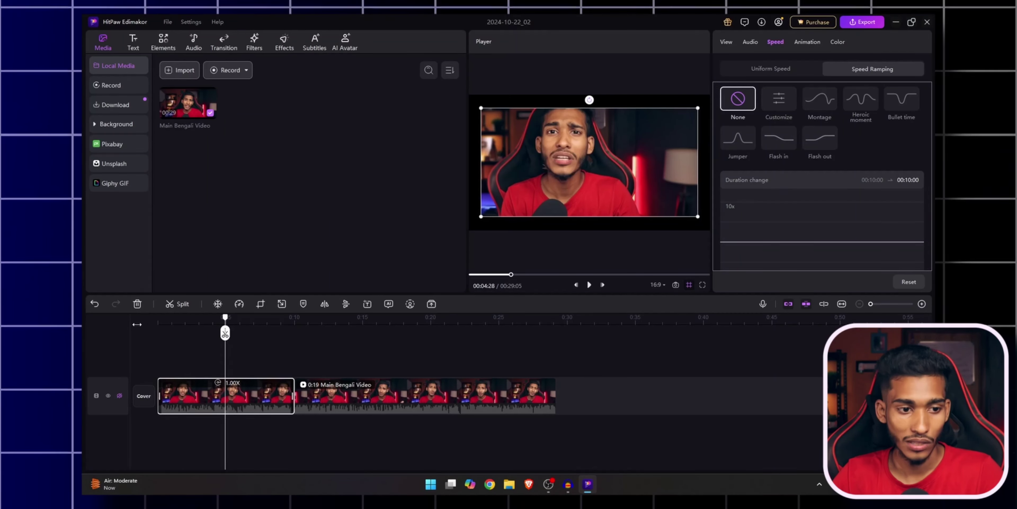
# Step: Play the Pan & Zoom motion from the beginning of the timeline and undo the effect
pyautogui.moveTo(227, 320); pyautogui.dragTo(158, 318)
pyautogui.press('space')
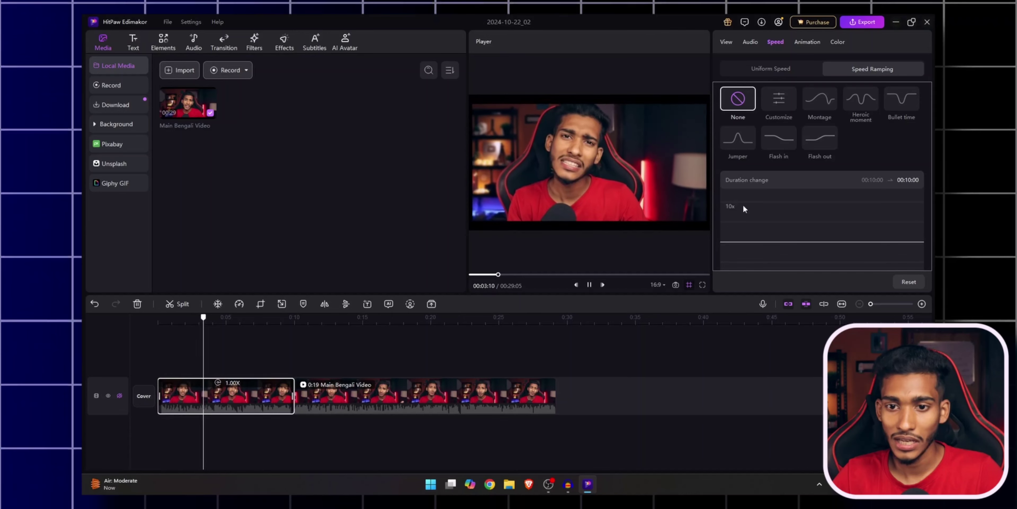
pyautogui.click(652, 191)
pyautogui.hotkey('ctrl', 'z')
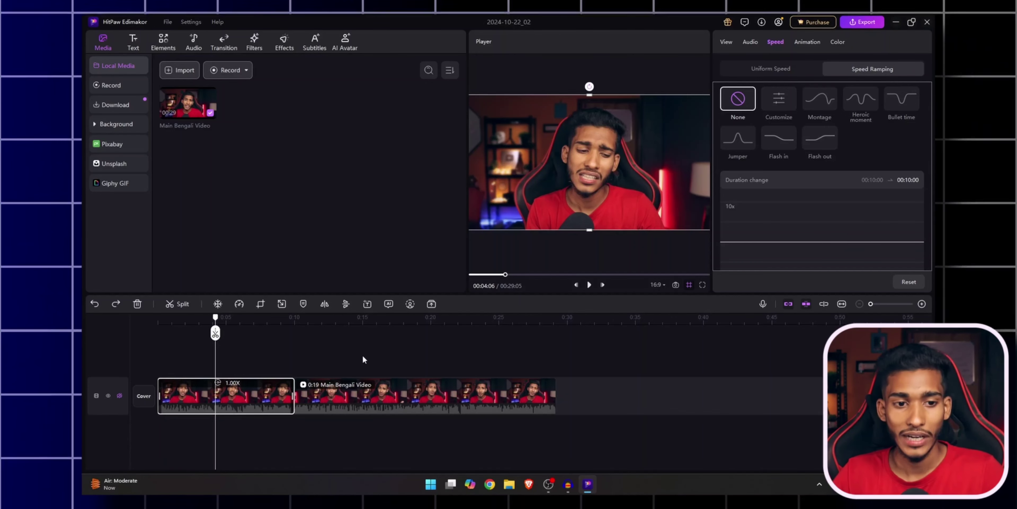
# Step: Try adding a marker to the first clip at 00:04:06 and undo it
pyautogui.click(302, 303)
pyautogui.click(246, 335)
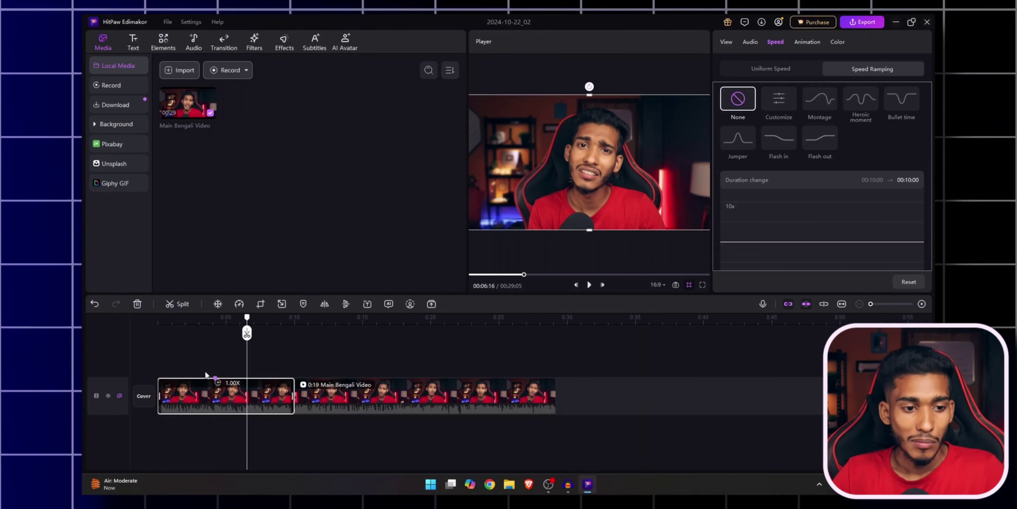
pyautogui.click(292, 350)
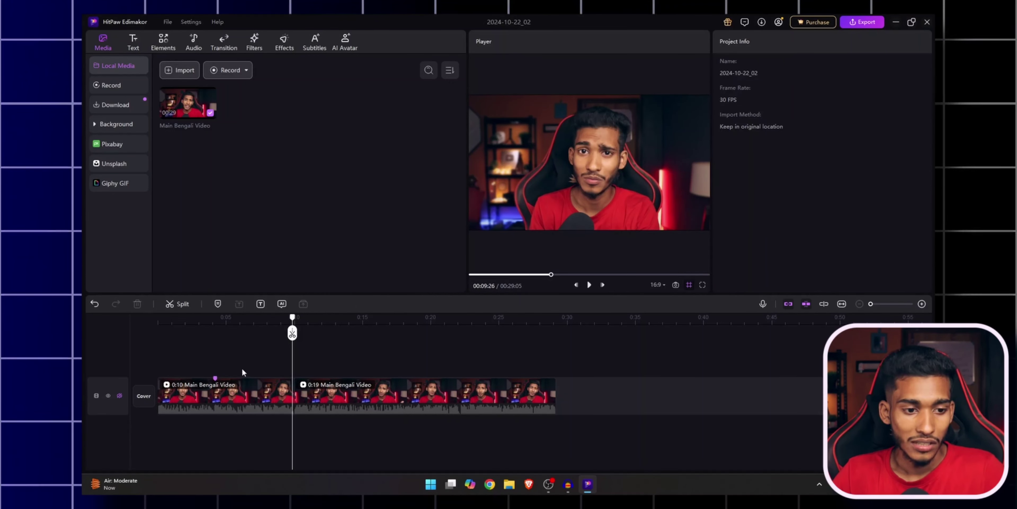
pyautogui.hotkey('ctrl', 'z')
# Step: Add a timeline marker at 00:14:09 and name it trns
pyautogui.click(302, 354)
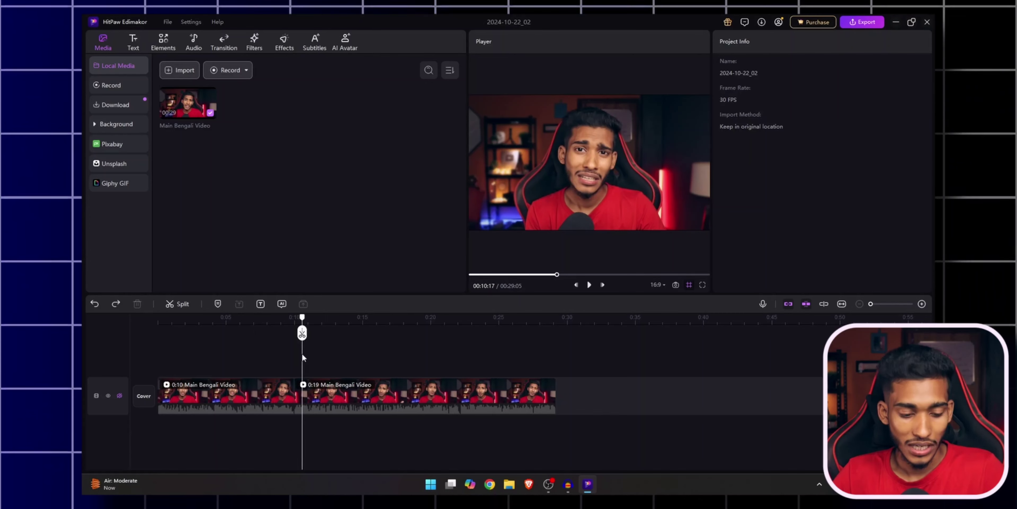
pyautogui.click(353, 335)
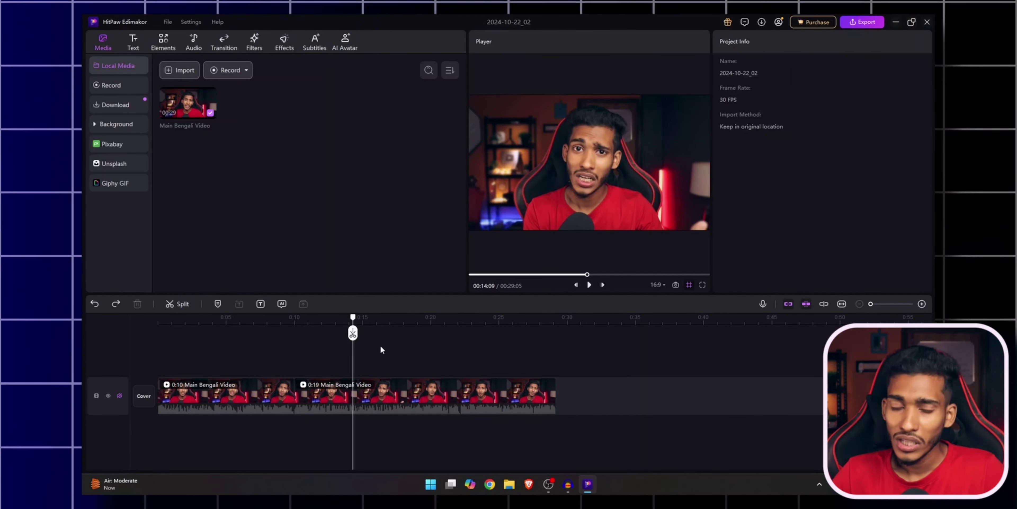
pyautogui.click(217, 304)
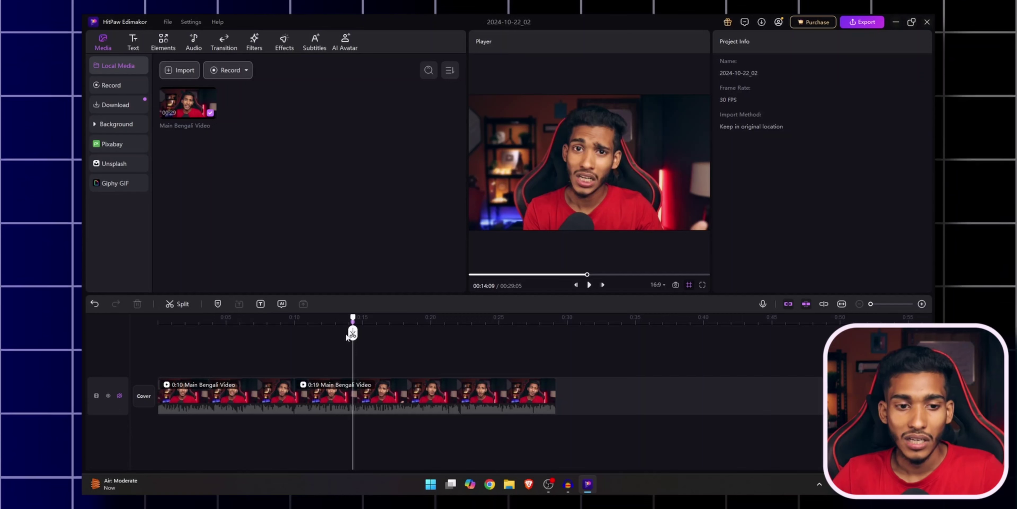
pyautogui.doubleClick(353, 323)
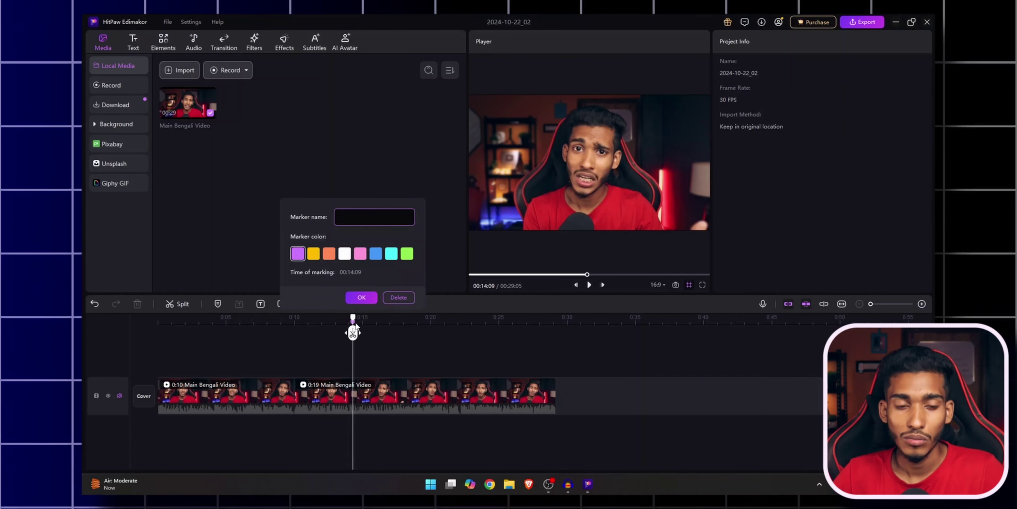
pyautogui.write('trns')
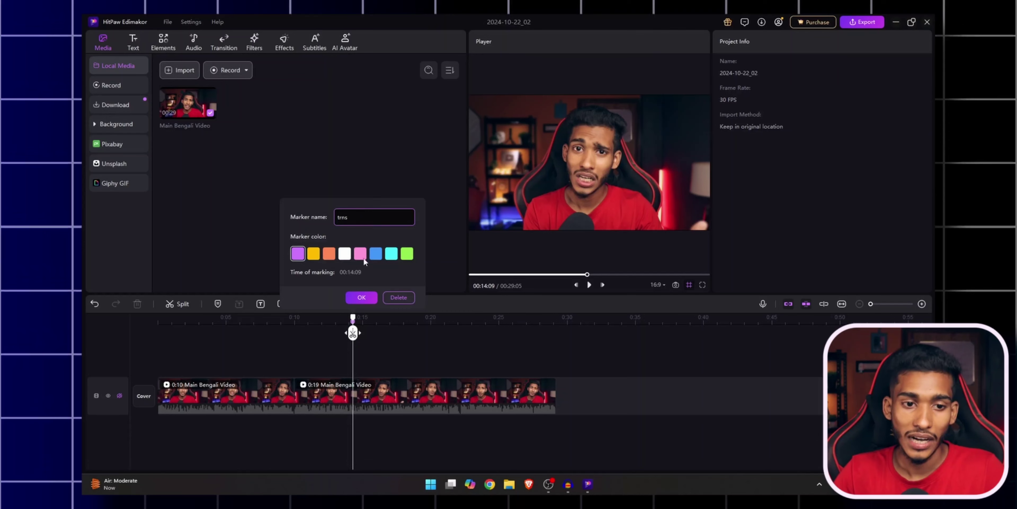
pyautogui.click(362, 297)
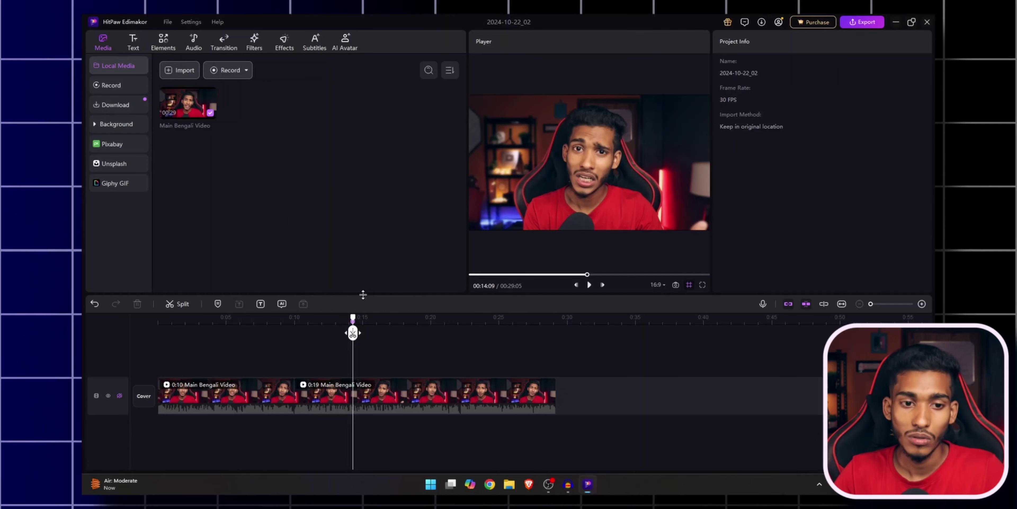
pyautogui.moveTo(353, 333)
pyautogui.mouseDown()
pyautogui.moveTo(411, 333)
pyautogui.moveTo(353, 334)
pyautogui.mouseUp()
pyautogui.scroll(1, 406, 319)
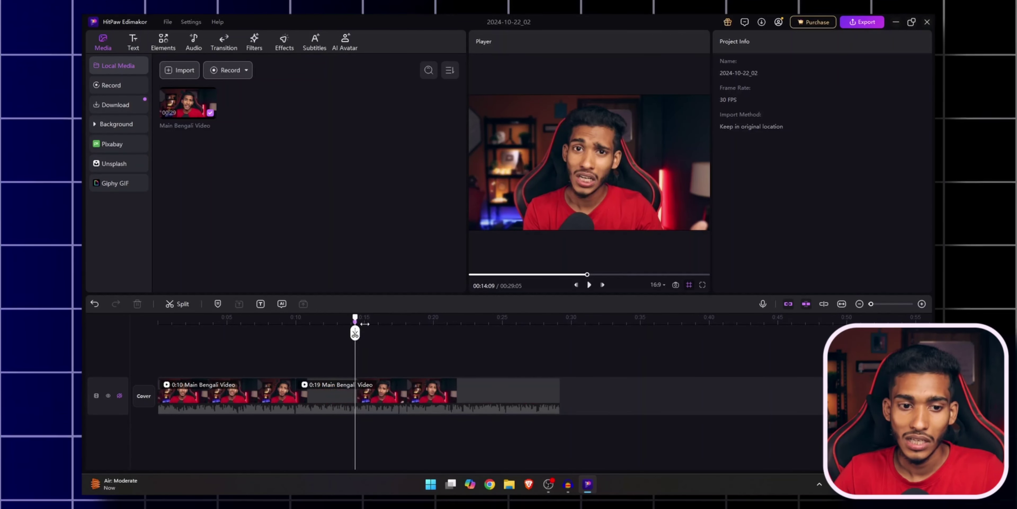
pyautogui.click(357, 324)
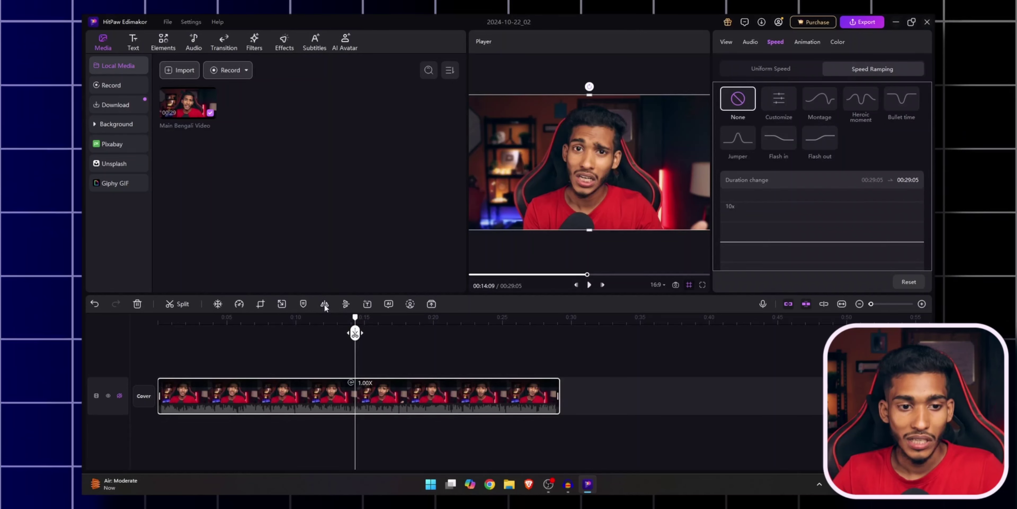
# Step: Try mirroring the clip horizontally and vertically, reverting each flip
pyautogui.click(325, 304)
pyautogui.click(325, 304)
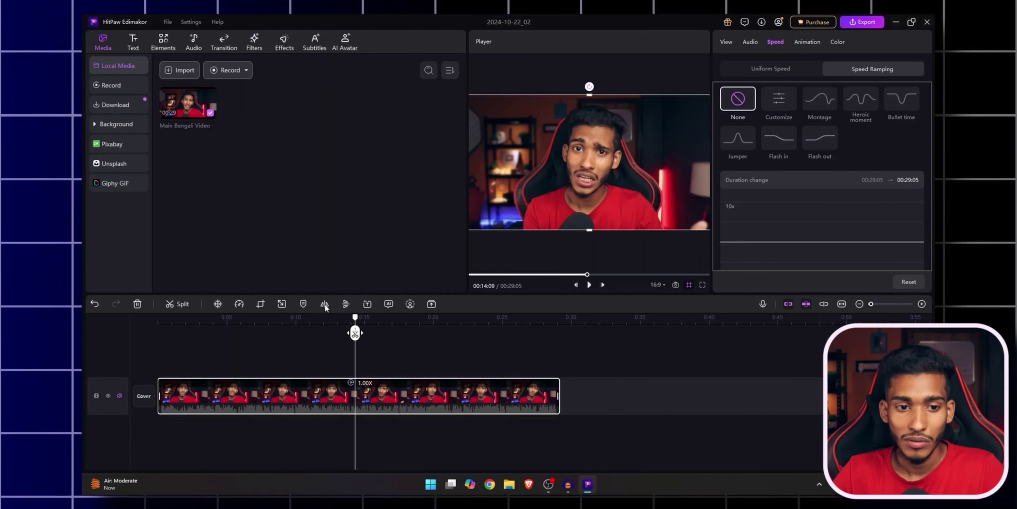
pyautogui.click(345, 303)
pyautogui.click(345, 303)
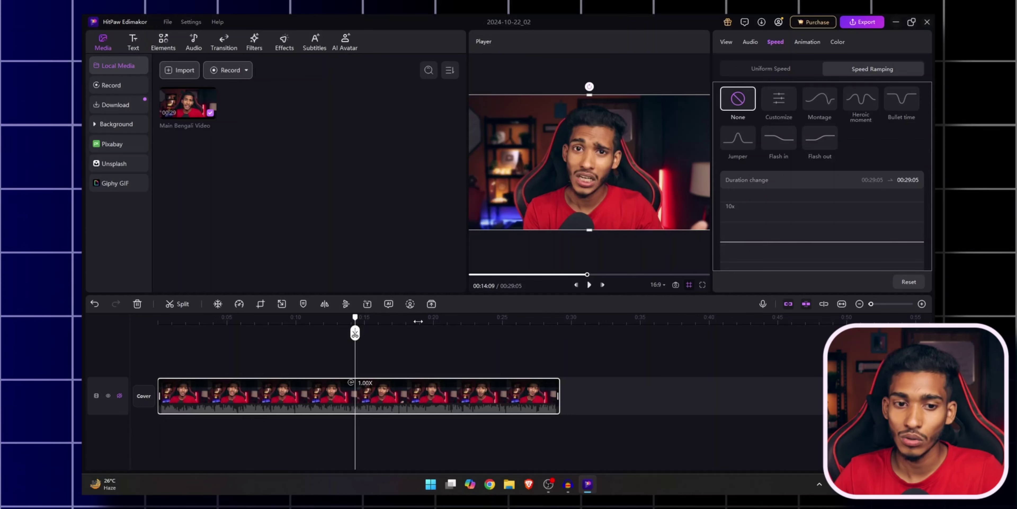
# Step: Try Remove Background on the Main Bengali Video clip and undo it
pyautogui.click(470, 320)
pyautogui.click(388, 320)
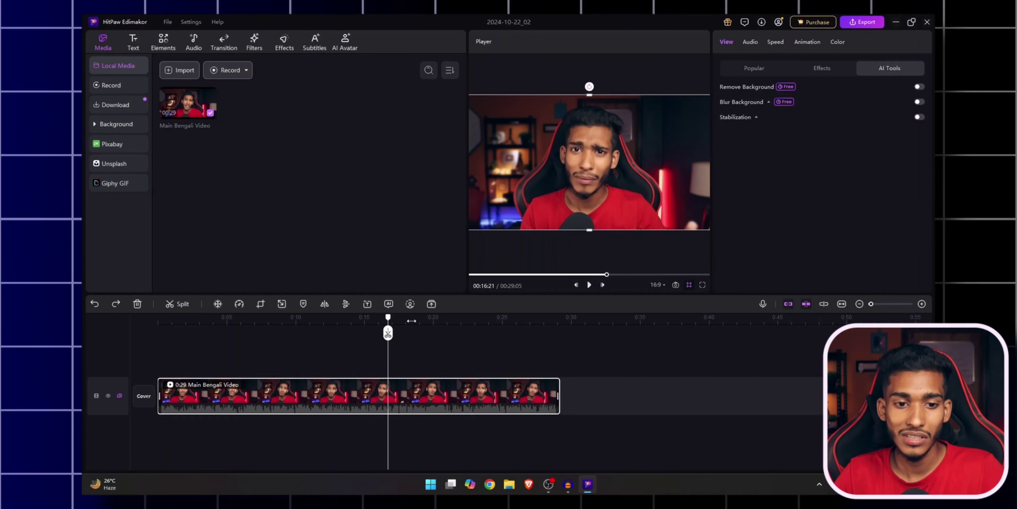
pyautogui.click(410, 304)
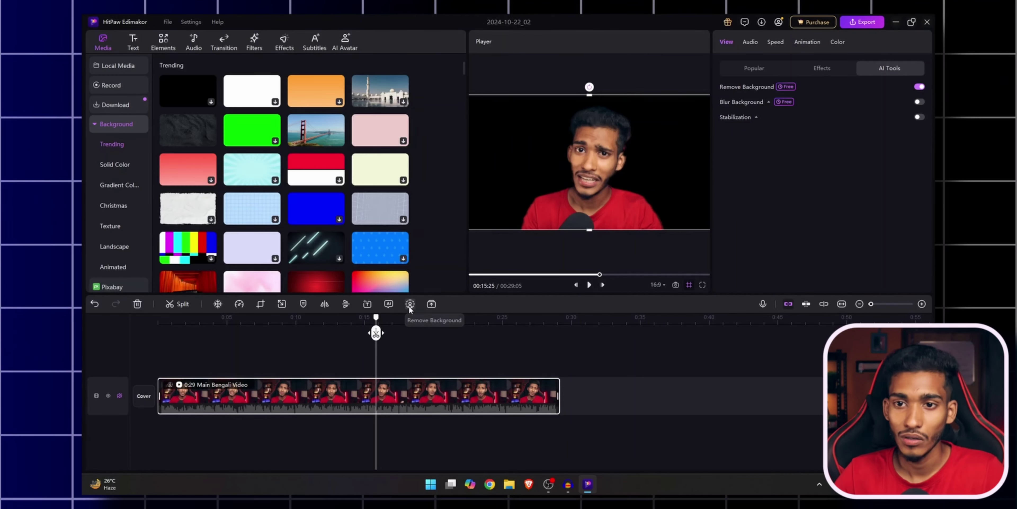
pyautogui.hotkey('ctrl', 'z')
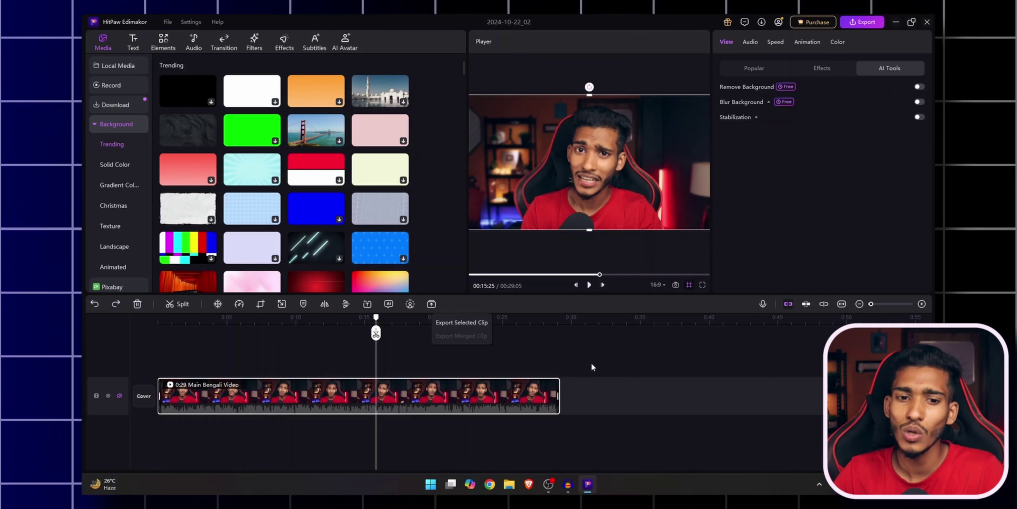
# Step: Split the clip at 00:16:06 and again about six seconds further on, and select the middle segment
pyautogui.click(381, 323)
pyautogui.click(393, 393)
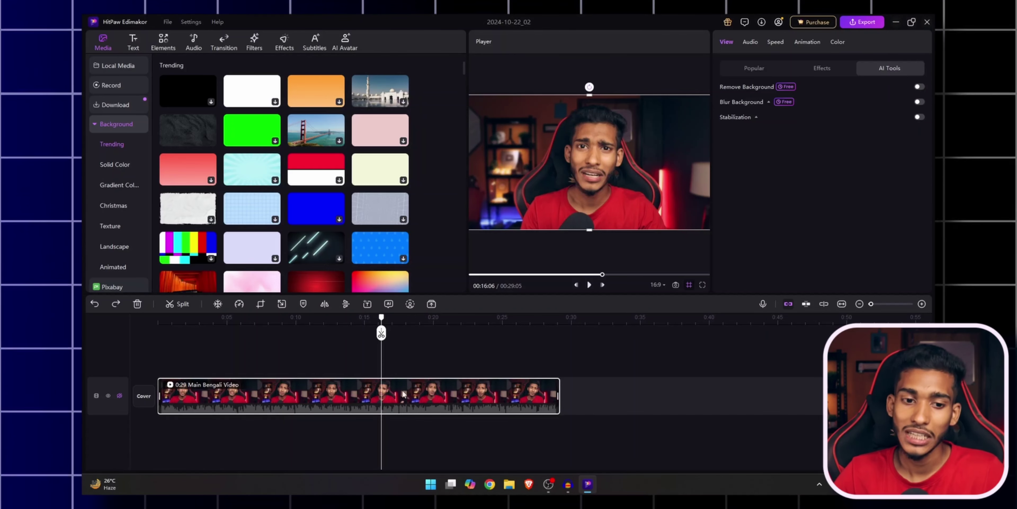
pyautogui.hotkey('ctrl', 'b')
pyautogui.click(474, 385)
pyautogui.hotkey('ctrl', 'b')
pyautogui.click(430, 318)
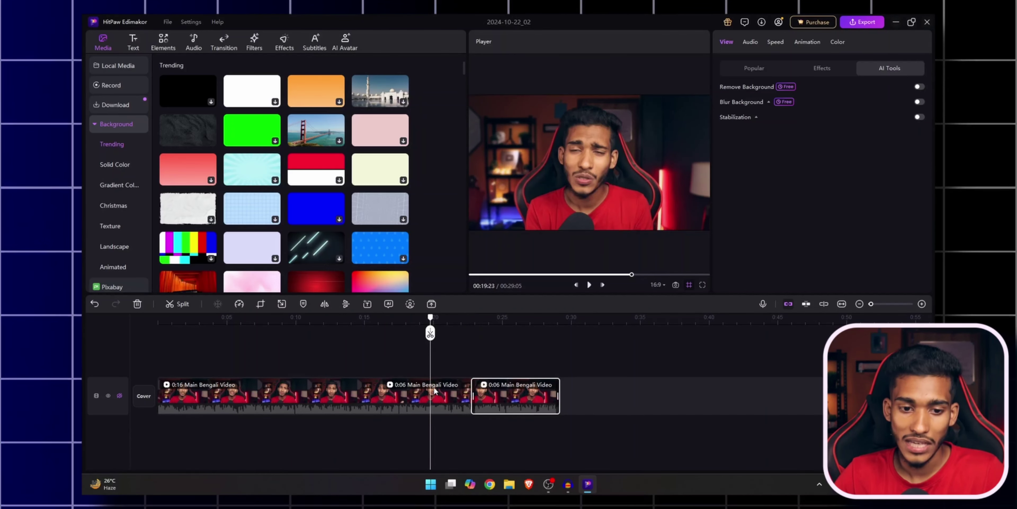
pyautogui.click(444, 391)
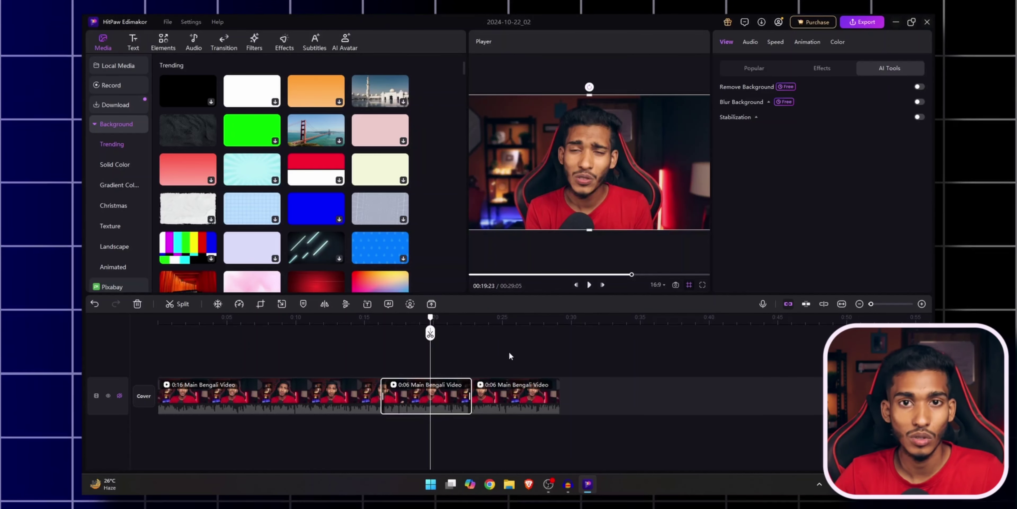
# Step: Undo both splits and select the whole Main Bengali Video clip
pyautogui.hotkey('ctrl', 'z')
pyautogui.hotkey('ctrl', 'z')
pyautogui.click(494, 398)
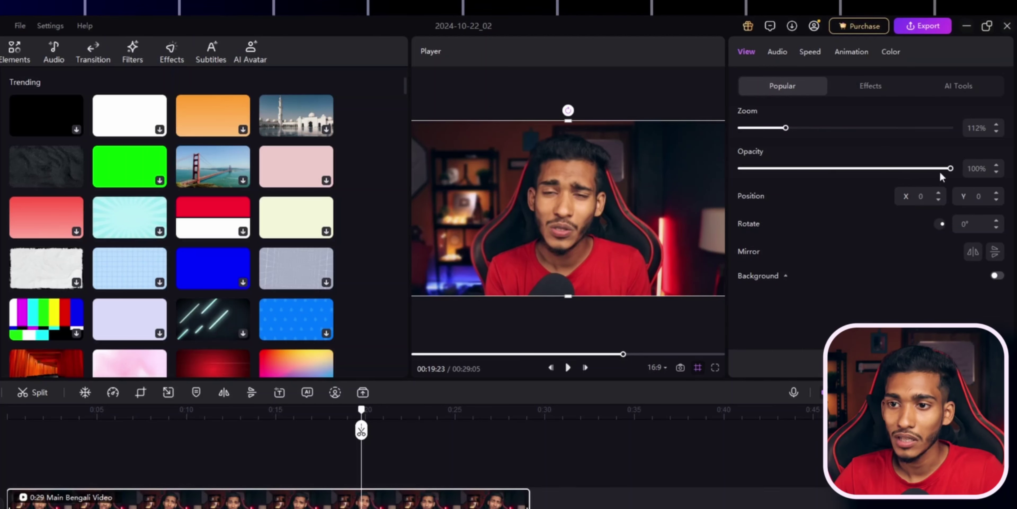
# Step: Try the clip's opacity adjustment and horizontal mirroring, keeping opacity at 100% and reverting the flip
pyautogui.moveTo(948, 168)
pyautogui.mouseDown()
pyautogui.moveTo(881, 168)
pyautogui.moveTo(949, 168)
pyautogui.mouseUp()
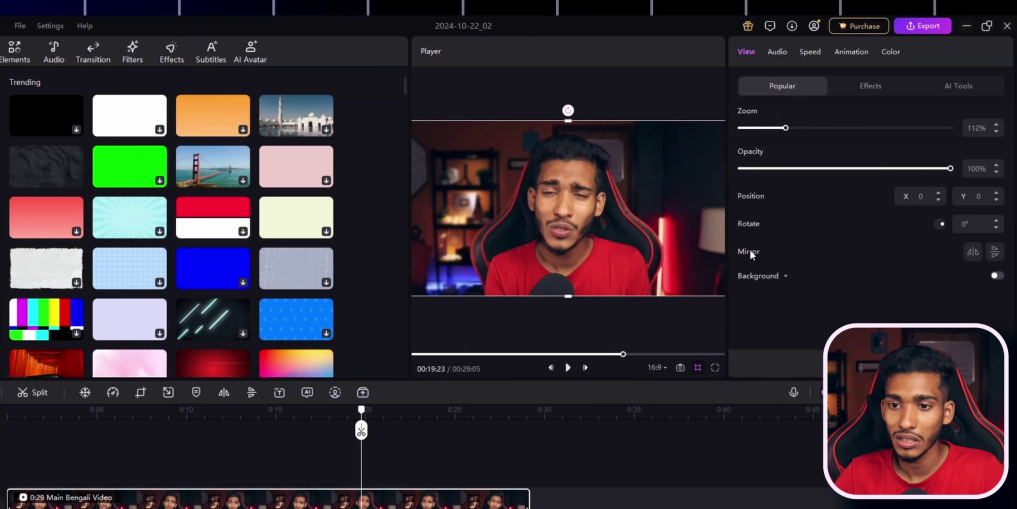
pyautogui.click(973, 251)
pyautogui.click(973, 251)
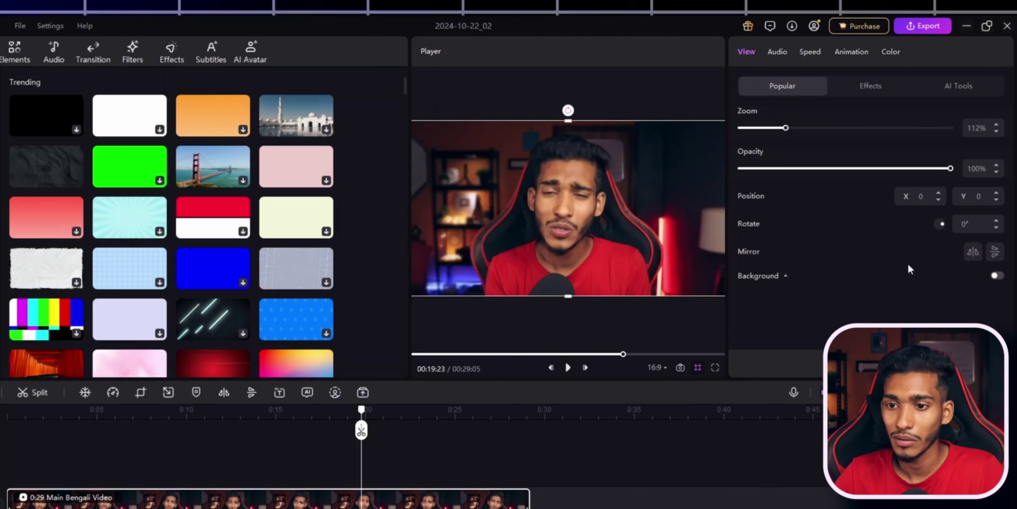
# Step: Try Gaussian Blur, Color and Image backgrounds behind the clip at 76% zoom, and restore the clip without a background at 112%
pyautogui.click(998, 276)
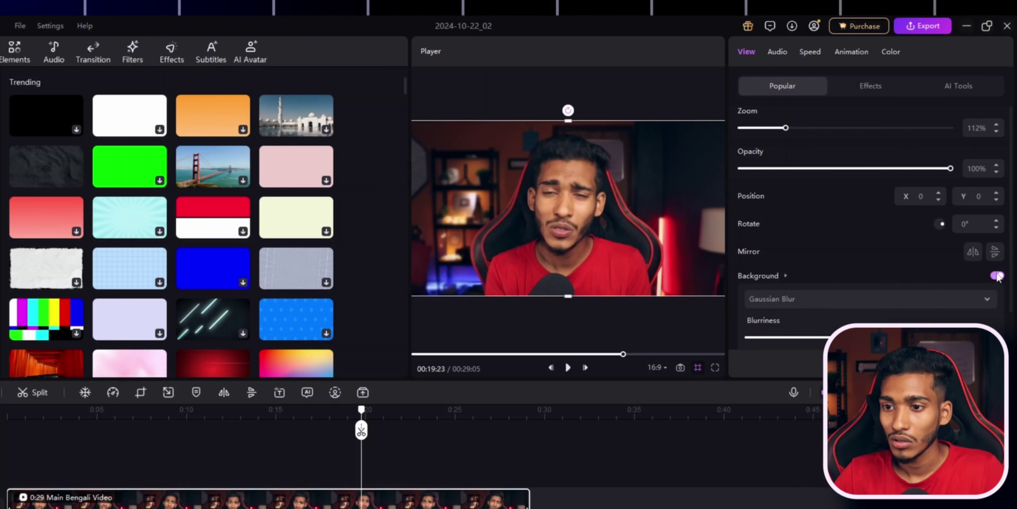
pyautogui.moveTo(786, 127); pyautogui.dragTo(770, 127)
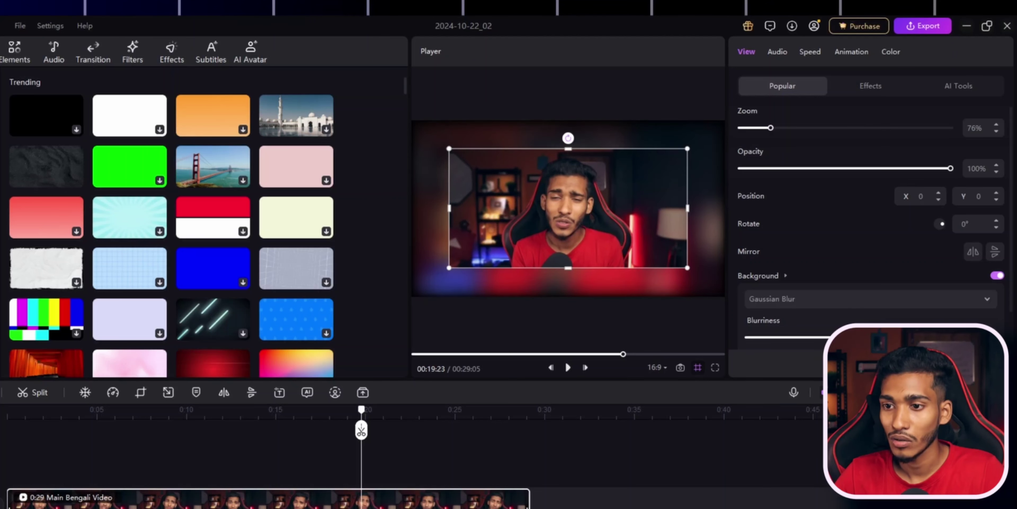
pyautogui.click(841, 302)
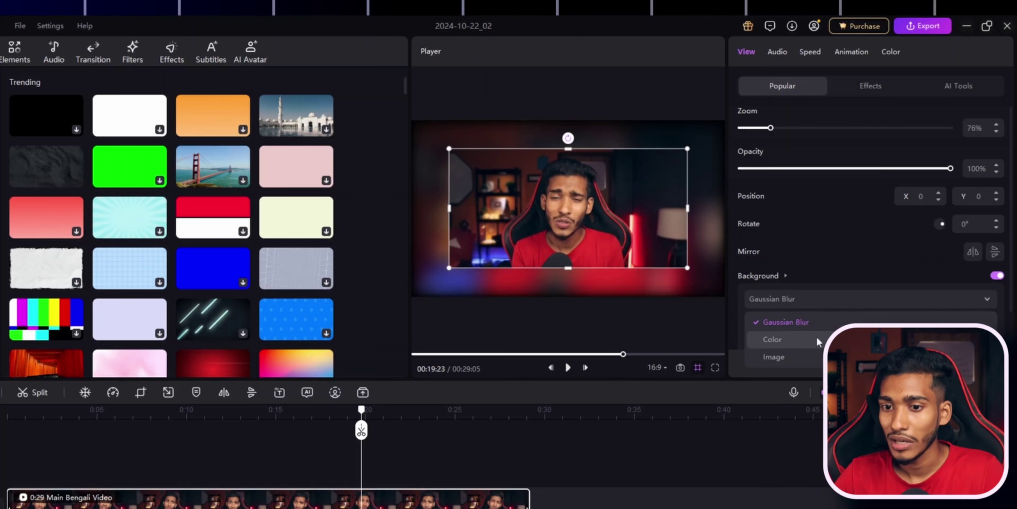
pyautogui.click(774, 339)
pyautogui.click(829, 249)
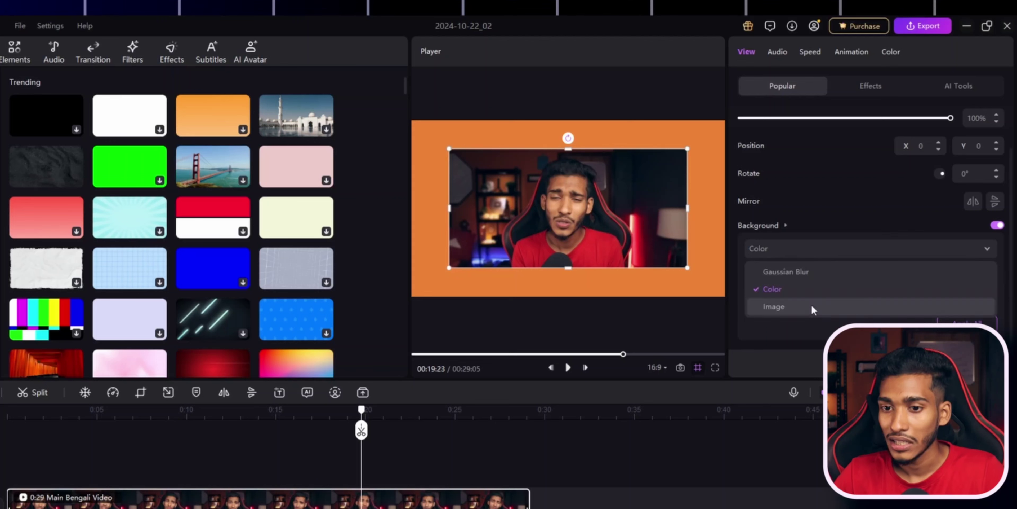
pyautogui.click(814, 306)
pyautogui.click(829, 213)
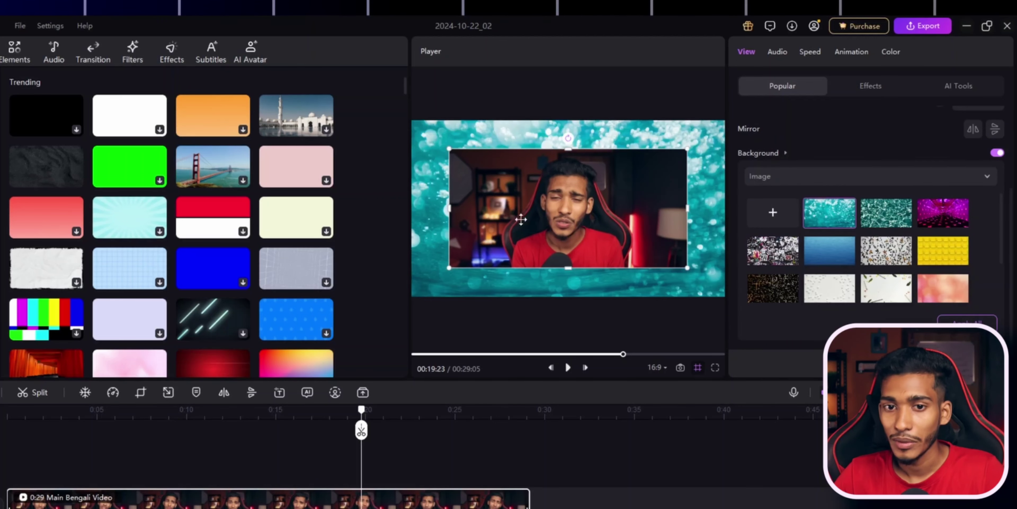
pyautogui.click(997, 152)
pyautogui.click(786, 129)
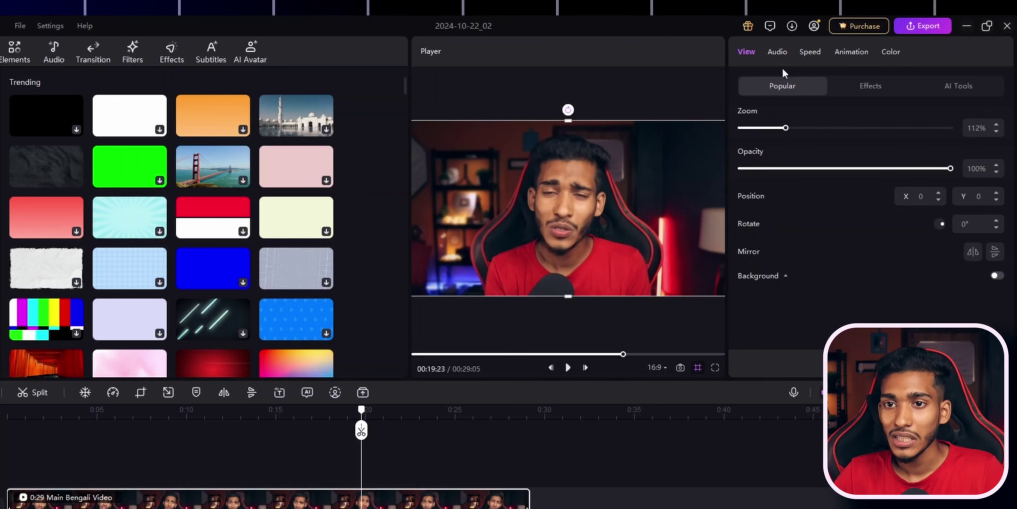
# Step: Review the clip's audio settings and its Uniform Speed options
pyautogui.click(777, 56)
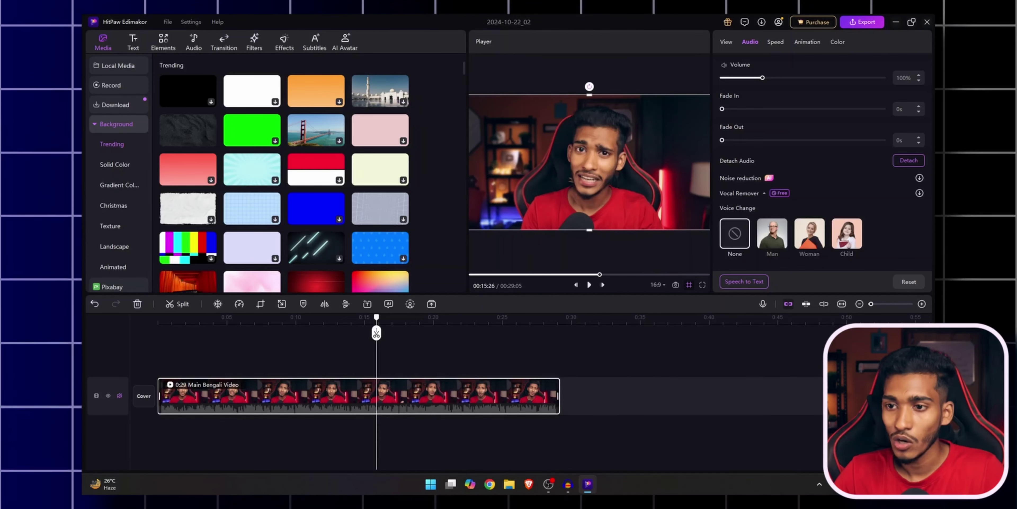
pyautogui.click(782, 45)
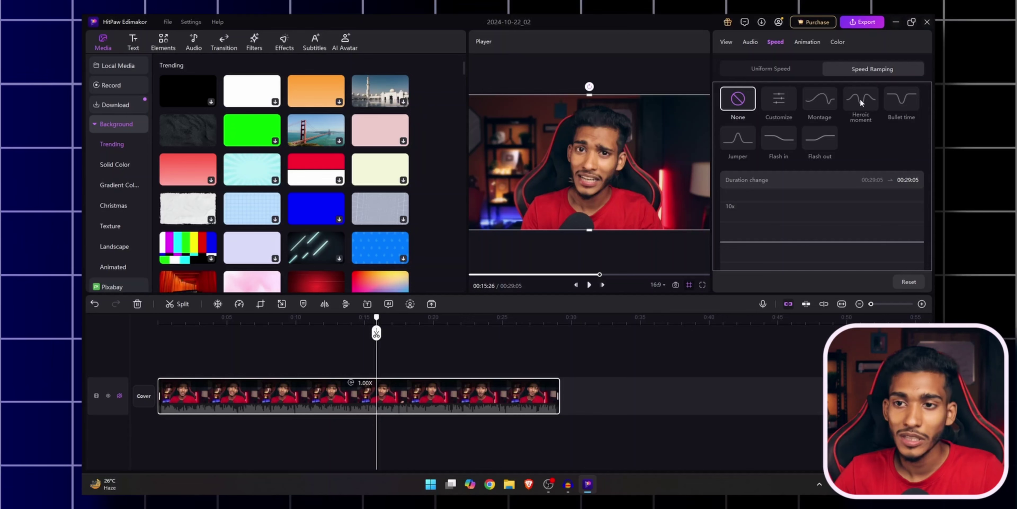
pyautogui.click(772, 69)
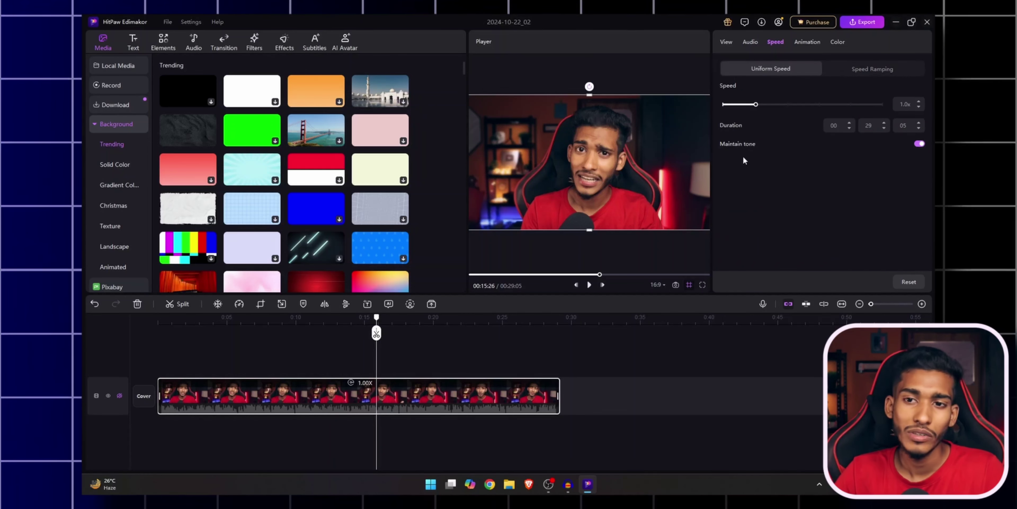
# Step: Try the Jumper speed ramping preset on the clip, preview it, and reset the ramping to None
pyautogui.click(872, 69)
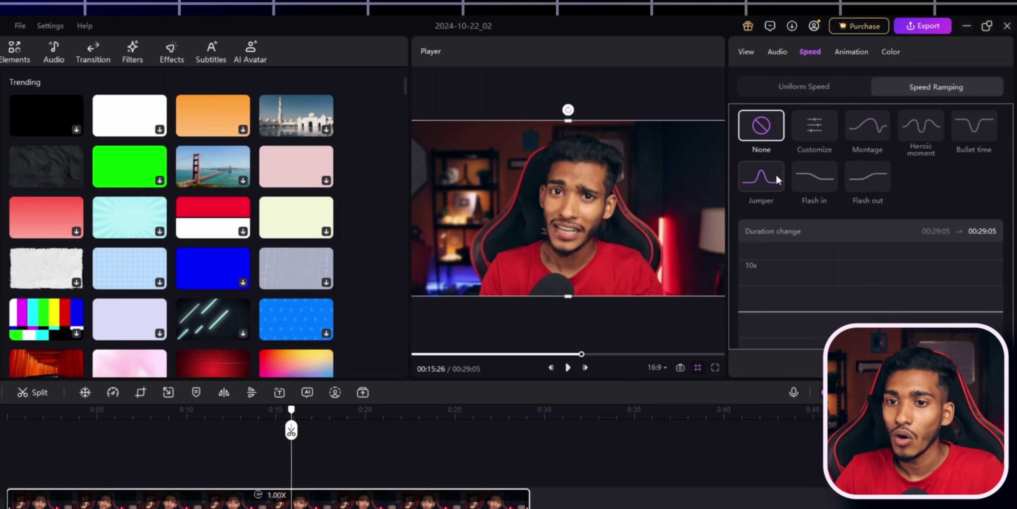
pyautogui.click(768, 176)
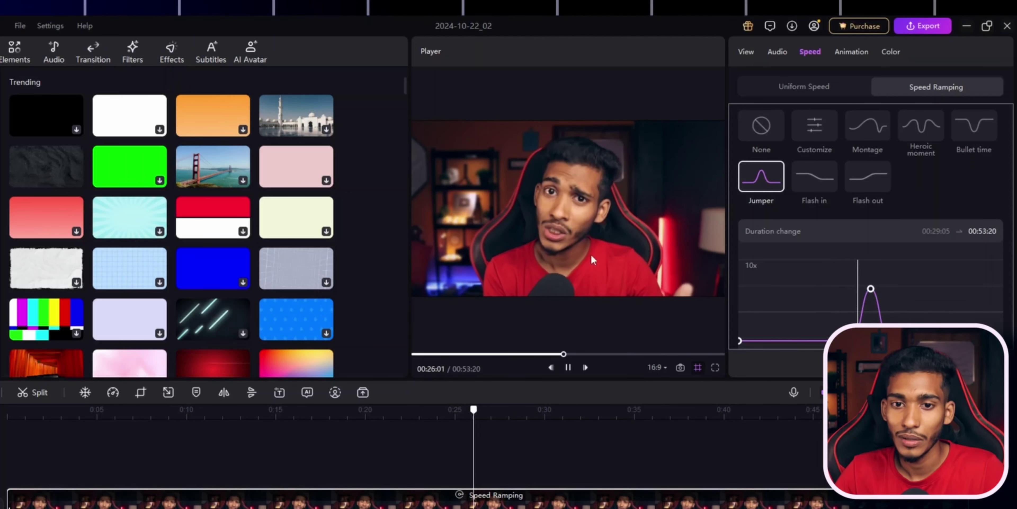
pyautogui.click(615, 237)
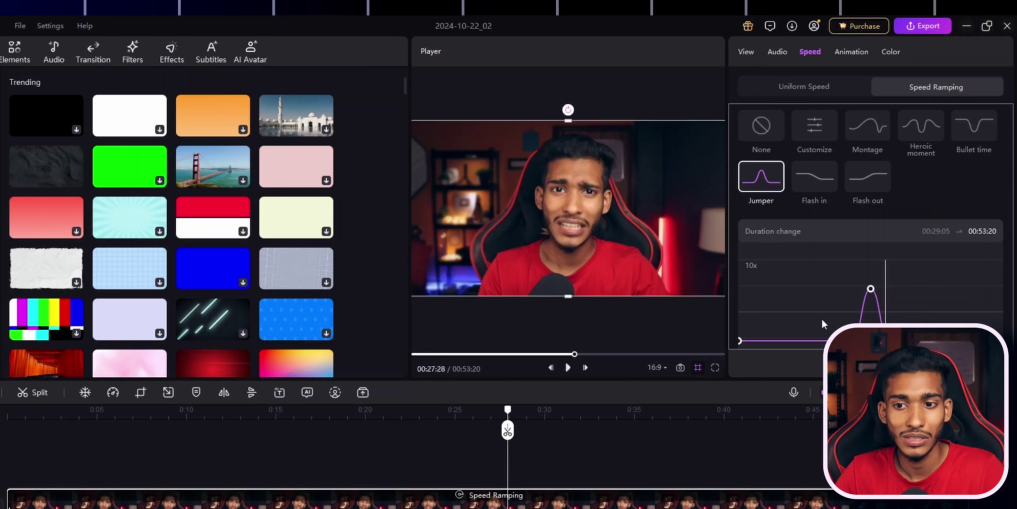
pyautogui.moveTo(860, 312); pyautogui.dragTo(814, 331)
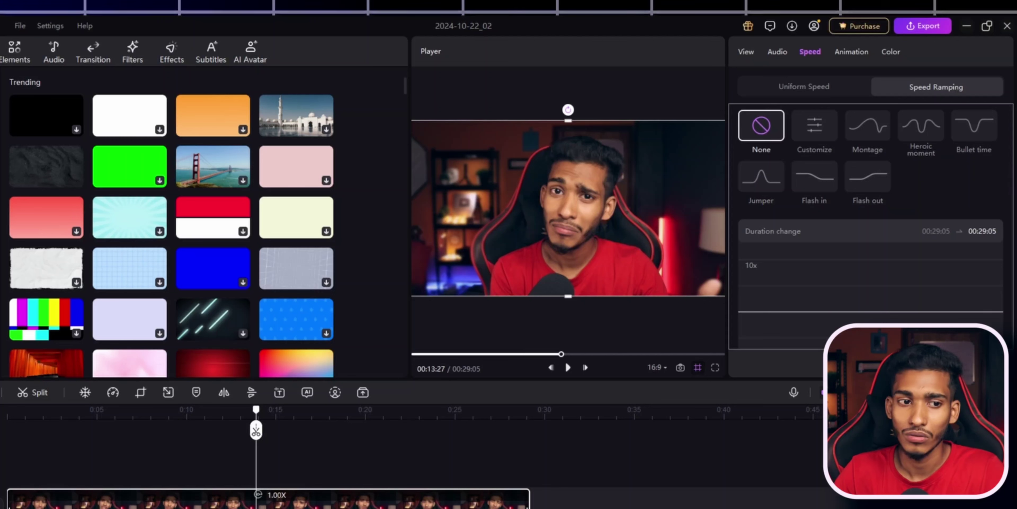
# Step: Try the Love Zoom and drop...zoom In animations on the clip, and set the In animation back to None
pyautogui.click(851, 52)
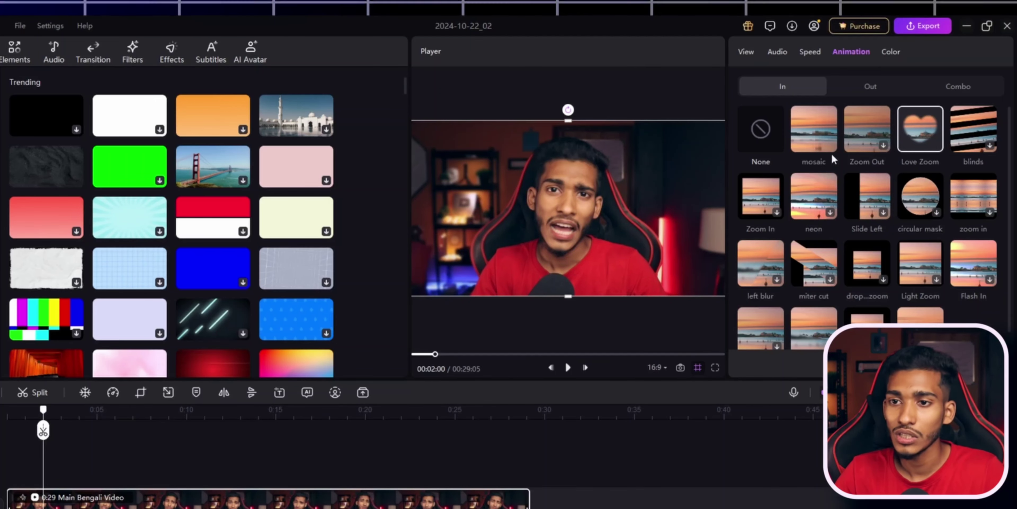
pyautogui.scroll(-1, 823, 236)
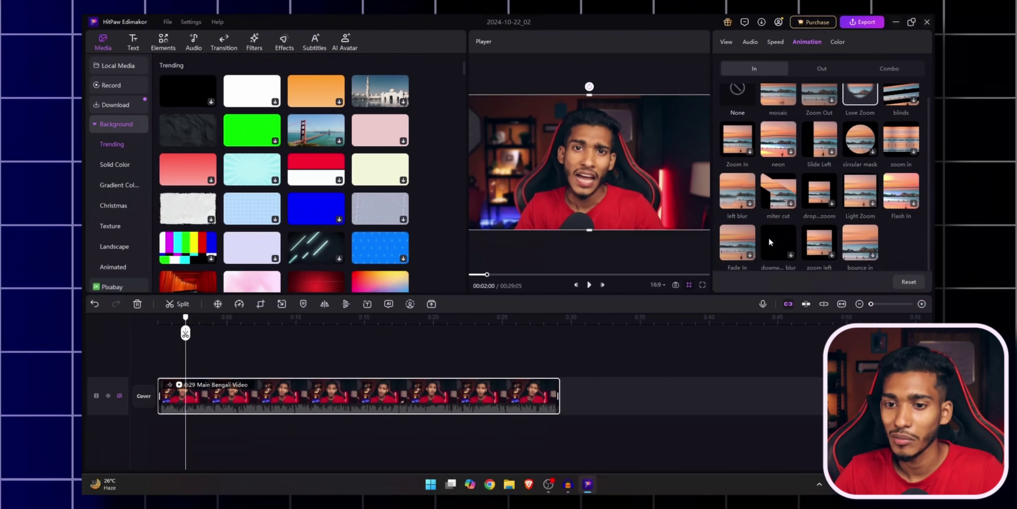
pyautogui.click(819, 188)
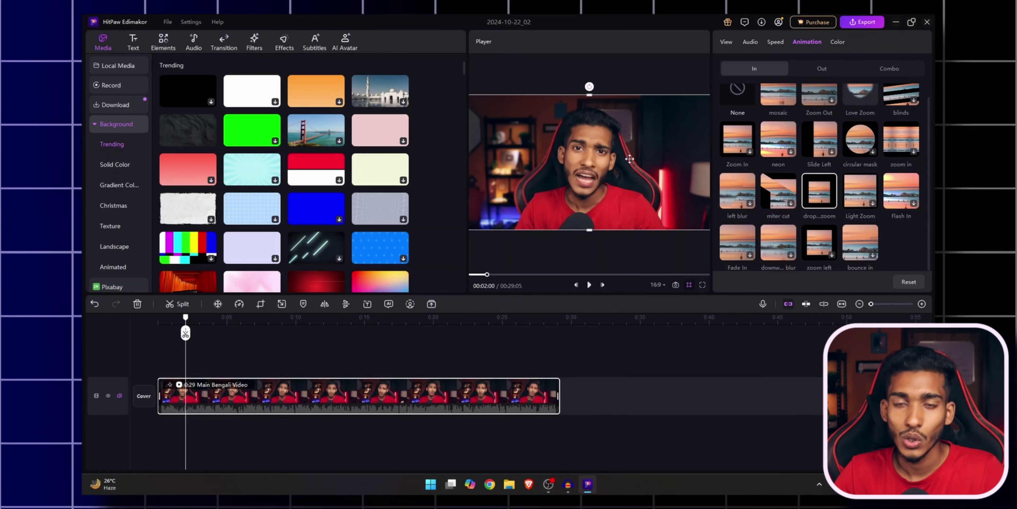
pyautogui.click(752, 104)
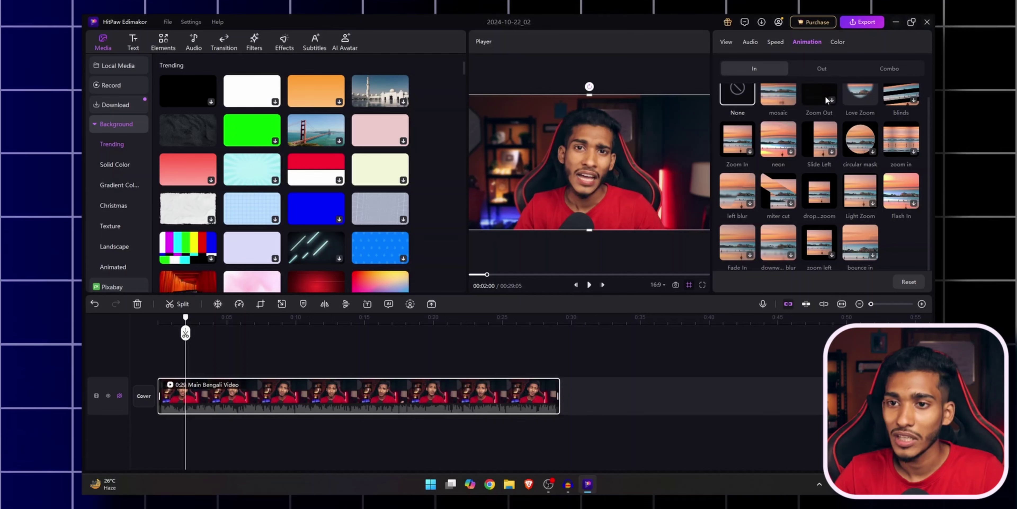
# Step: Try the flash out and rotate out Out animations on the clip, and set the Out animation back to None
pyautogui.click(824, 69)
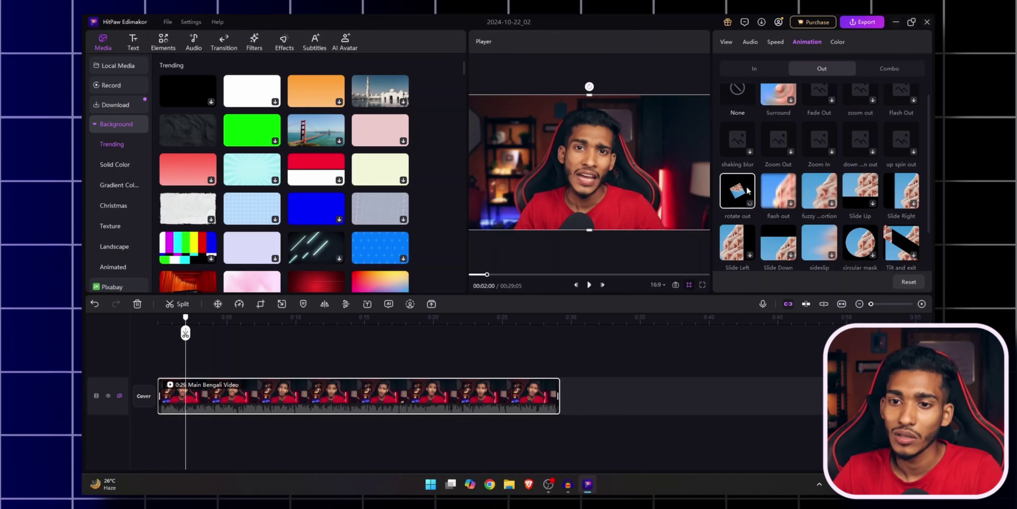
pyautogui.click(778, 191)
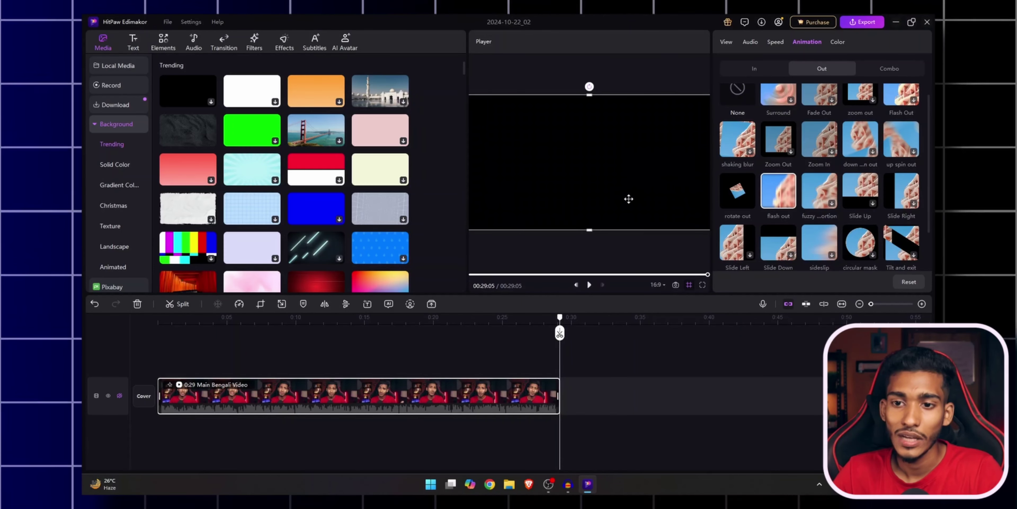
pyautogui.click(737, 191)
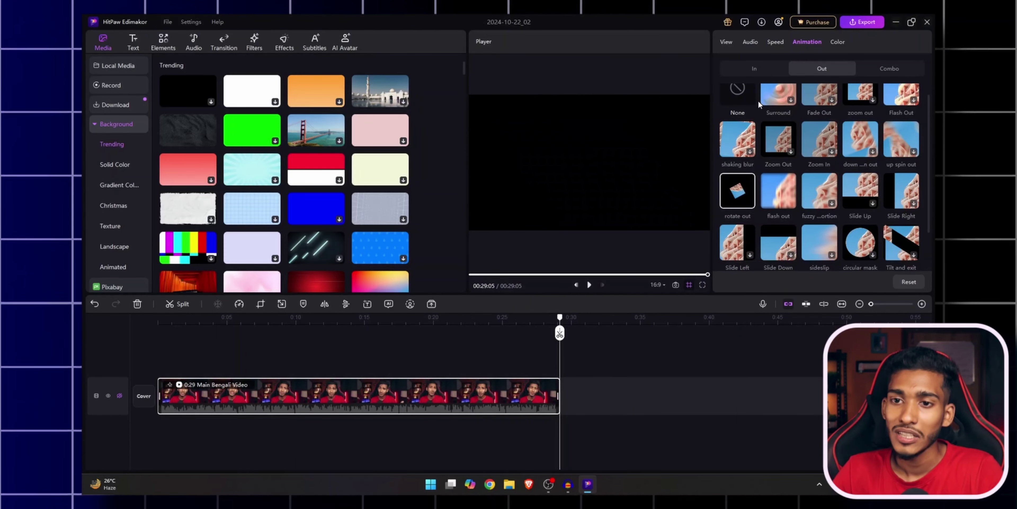
pyautogui.click(738, 94)
pyautogui.scroll(1, 743, 114)
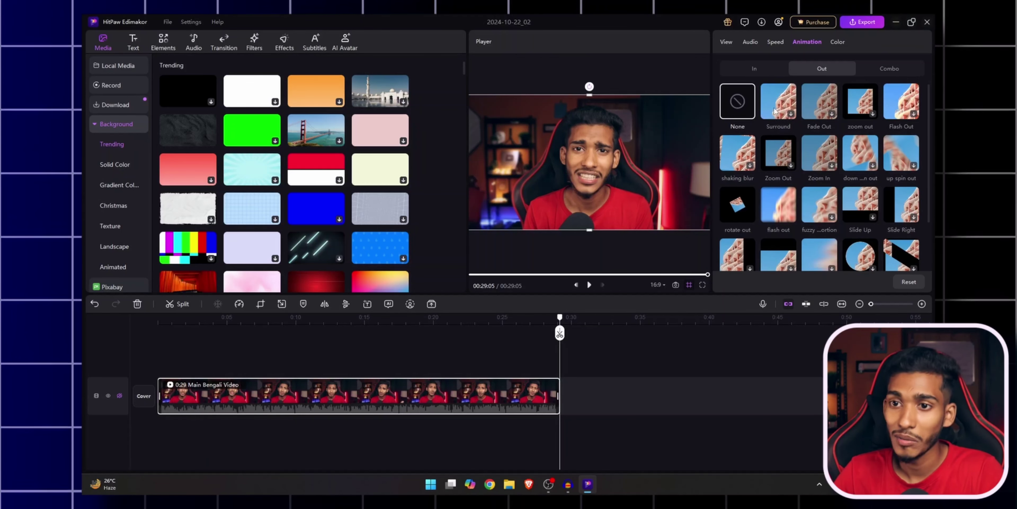
# Step: Try the Bulge Combo animation on the clip, preview it, and remove it
pyautogui.click(889, 69)
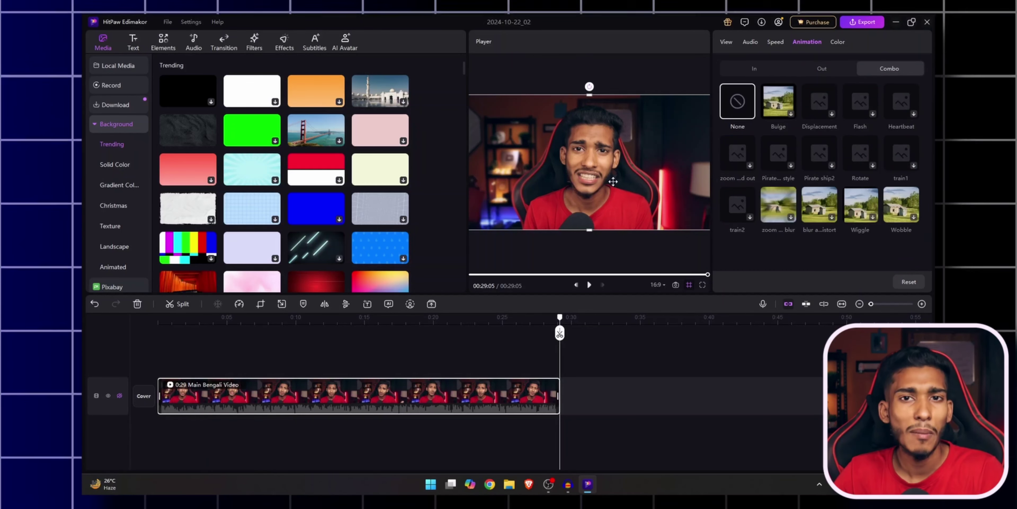
pyautogui.click(782, 107)
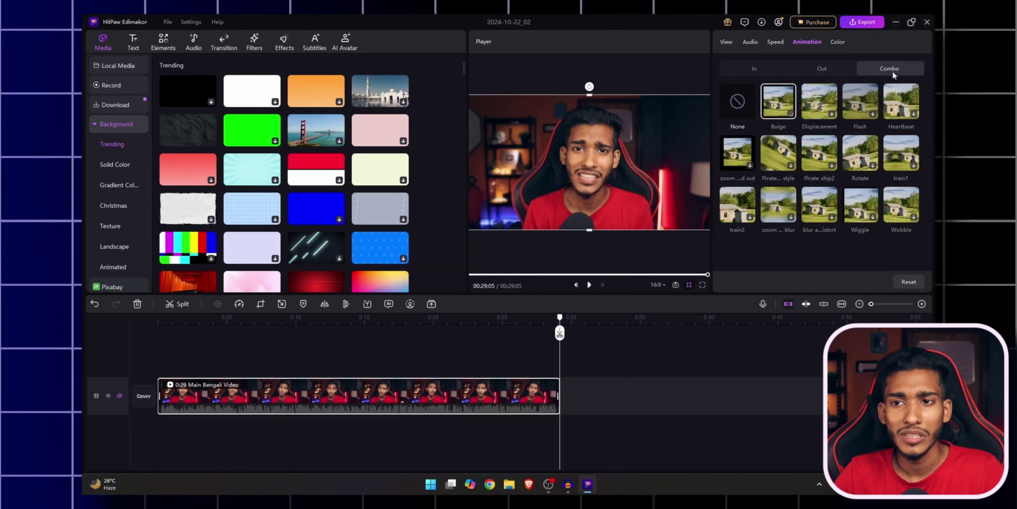
pyautogui.click(766, 114)
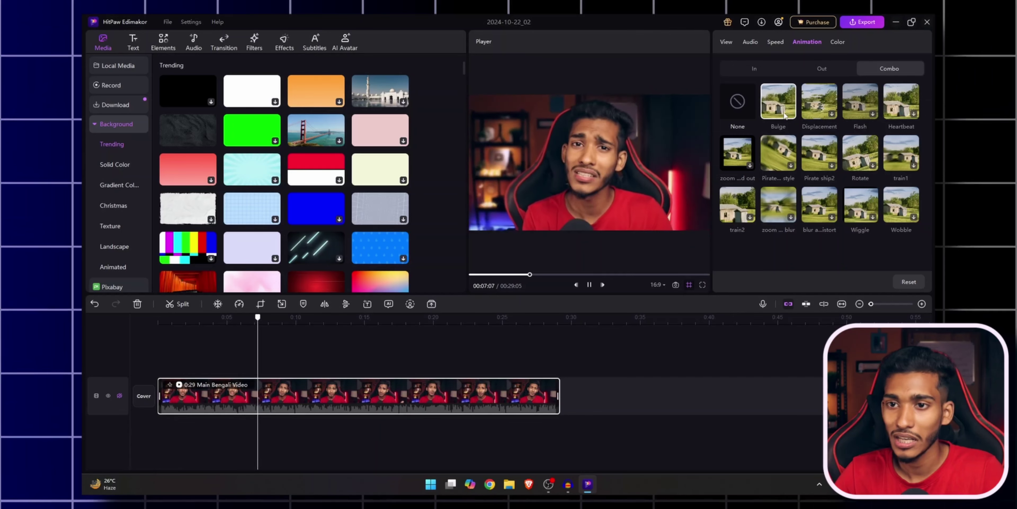
pyautogui.press('space')
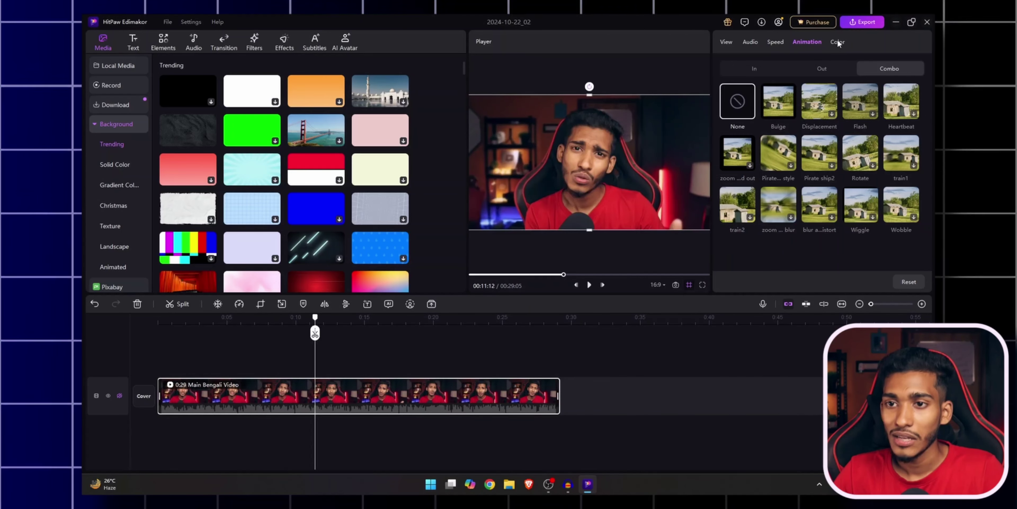
# Step: Set the clip's brightness to 3% and look over the remaining color adjustments
pyautogui.click(838, 42)
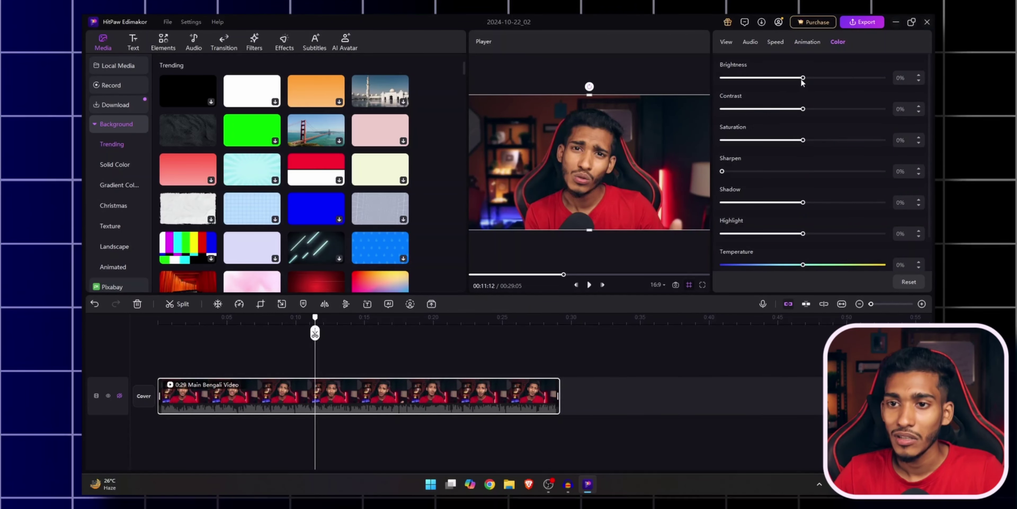
pyautogui.moveTo(803, 78); pyautogui.dragTo(805, 77)
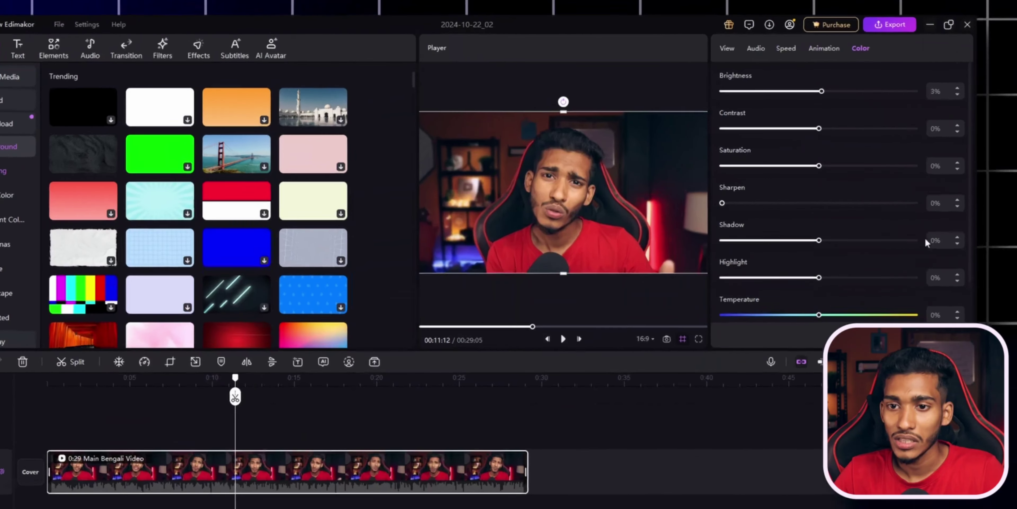
pyautogui.scroll(-2, 818, 252)
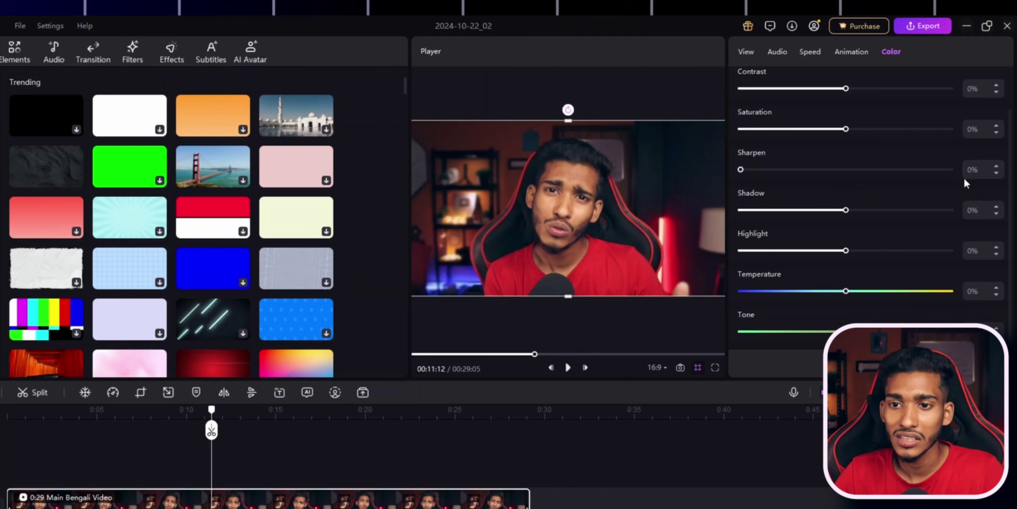
pyautogui.scroll(2, 878, 186)
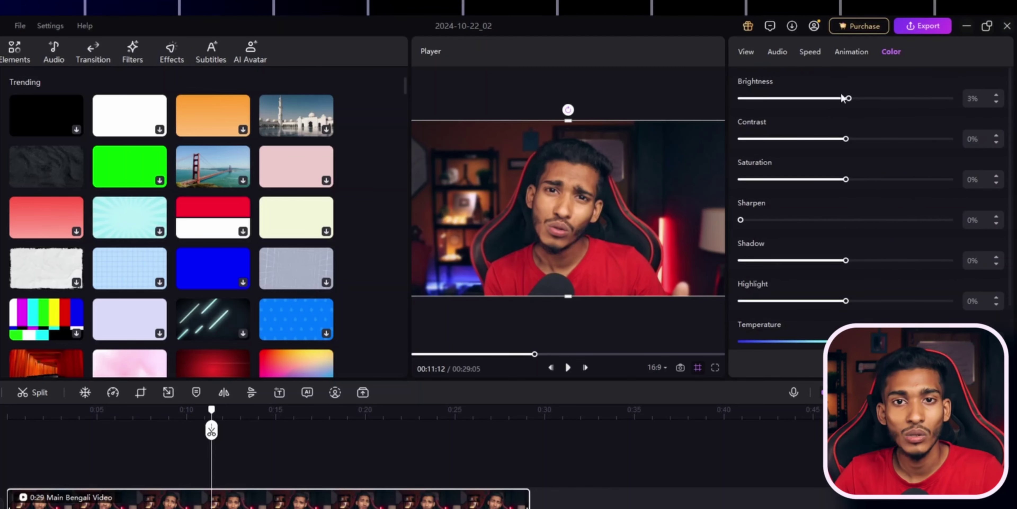
# Step: Add the red YouTube Channel text template above the main clip, starting at about 0:21, and preview it
pyautogui.click(755, 54)
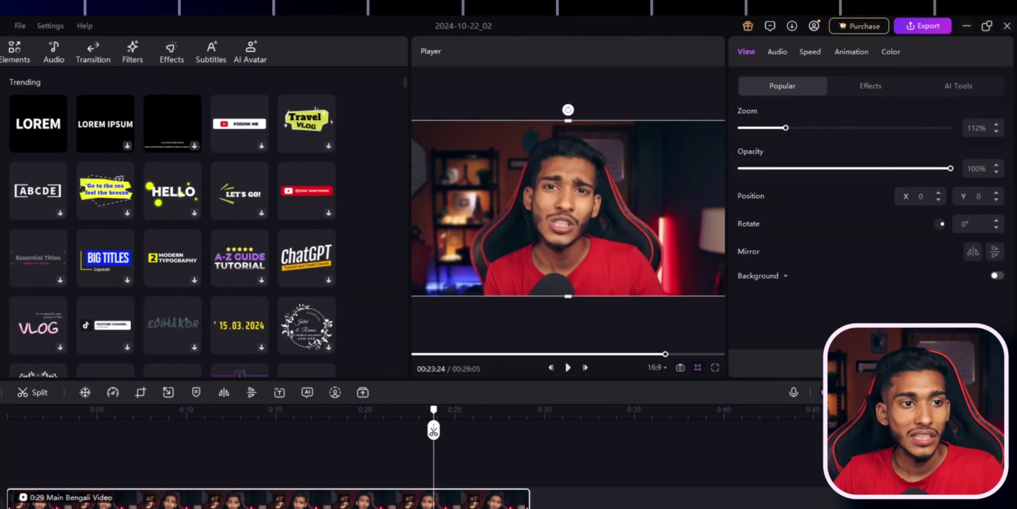
pyautogui.scroll(-5, 323, 217)
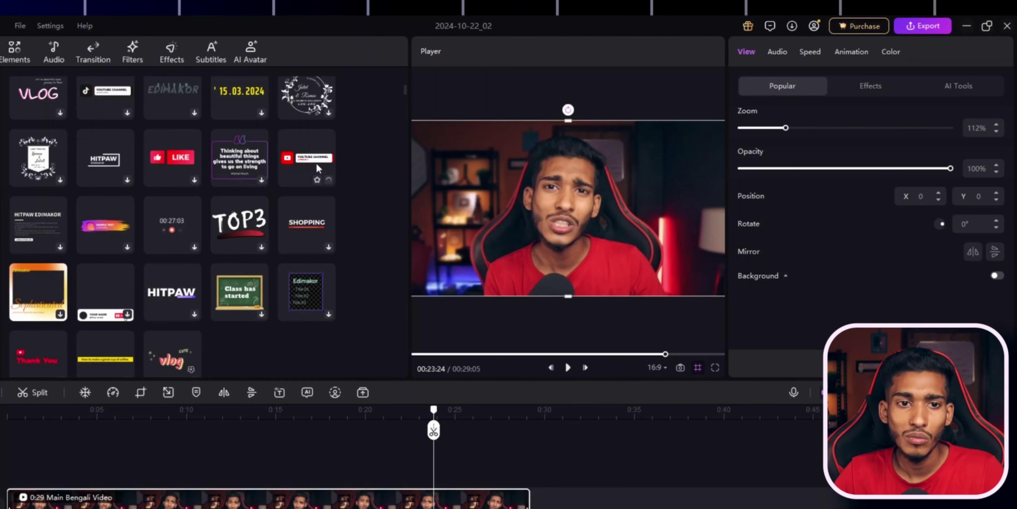
pyautogui.moveTo(316, 166); pyautogui.dragTo(434, 489)
pyautogui.click(380, 422)
pyautogui.press('space')
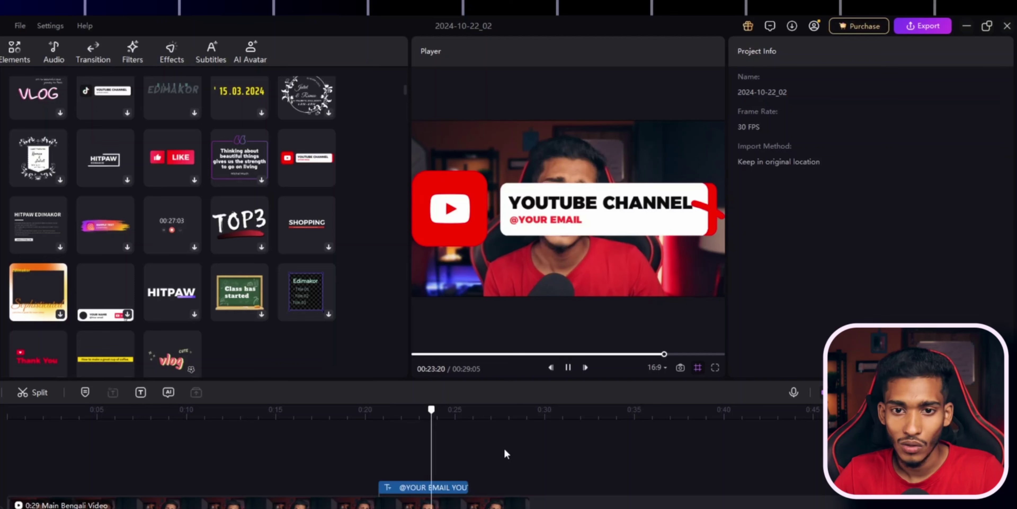
pyautogui.press('space')
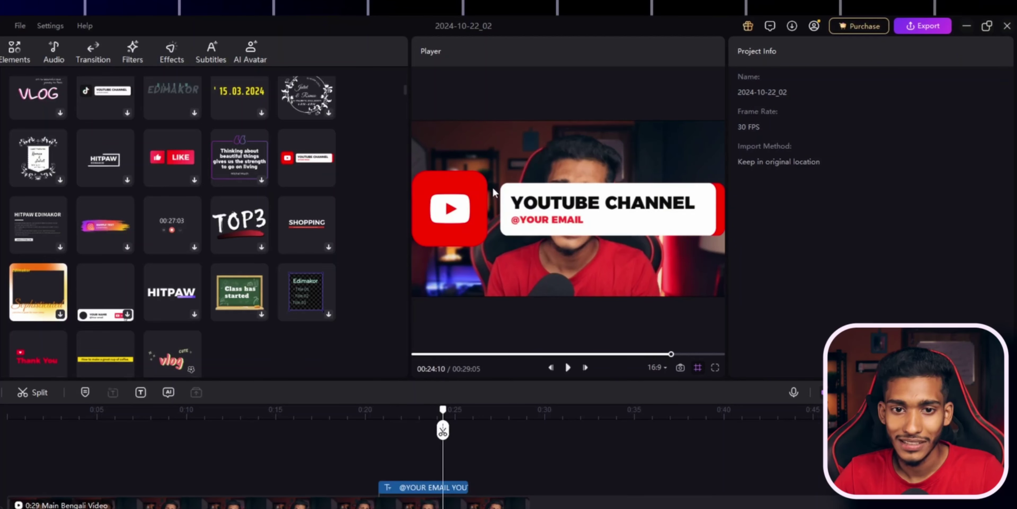
# Step: Scale the YouTube Channel title to about 67% and move it down to the lower part of the frame, around Y -387
pyautogui.click(422, 490)
pyautogui.click(792, 52)
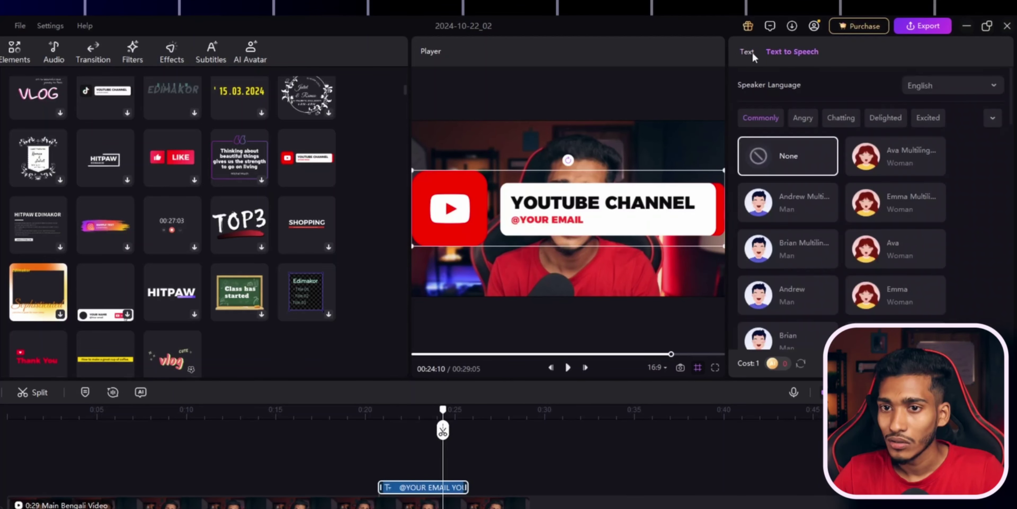
pyautogui.click(746, 51)
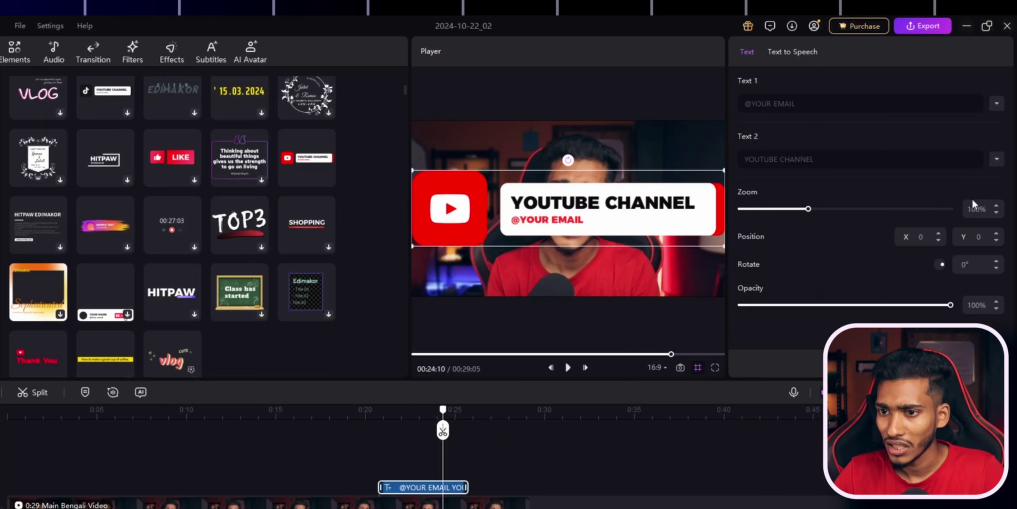
pyautogui.moveTo(808, 208); pyautogui.dragTo(784, 209)
pyautogui.moveTo(569, 210); pyautogui.dragTo(569, 272)
# Step: Set the title's small text line to 207K SUBSCRIBE and its main text line to SMART VABNA
pyautogui.click(818, 103)
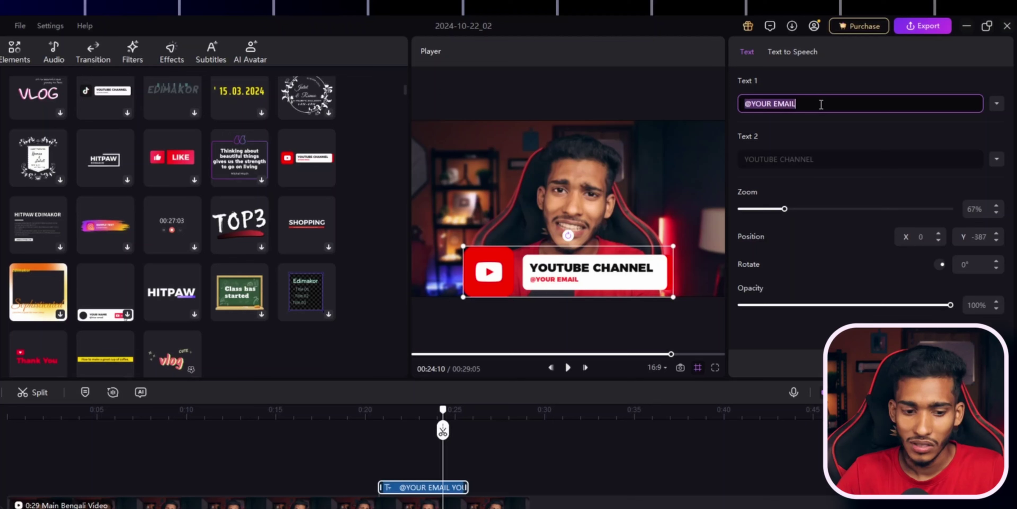
pyautogui.write('SMART VABNA')
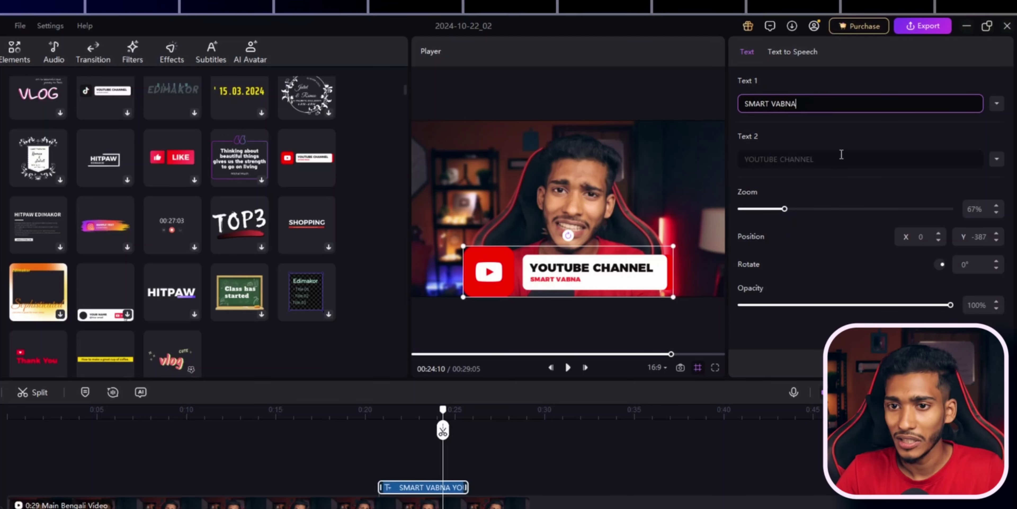
pyautogui.click(828, 133)
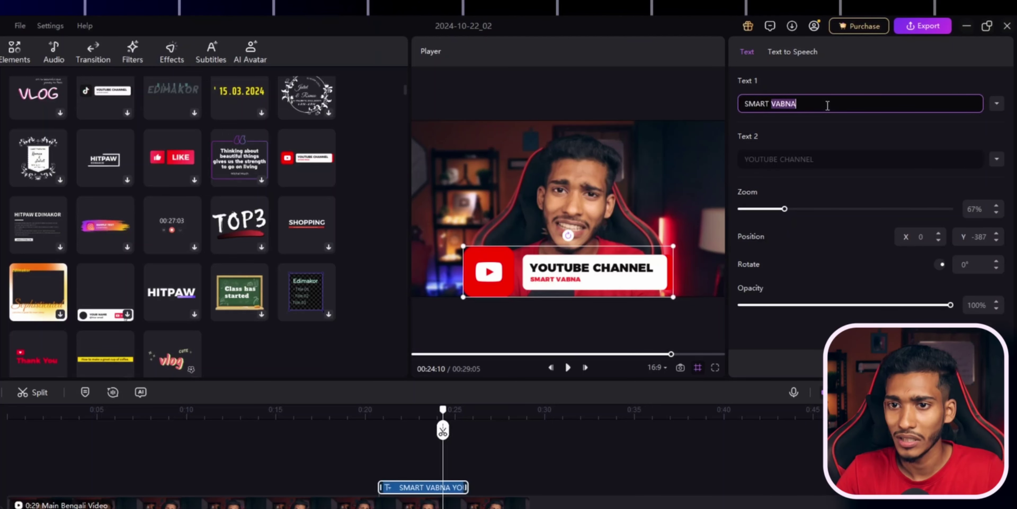
pyautogui.hotkey('ctrl', 'a')
pyautogui.write('SUBSCRIBE')
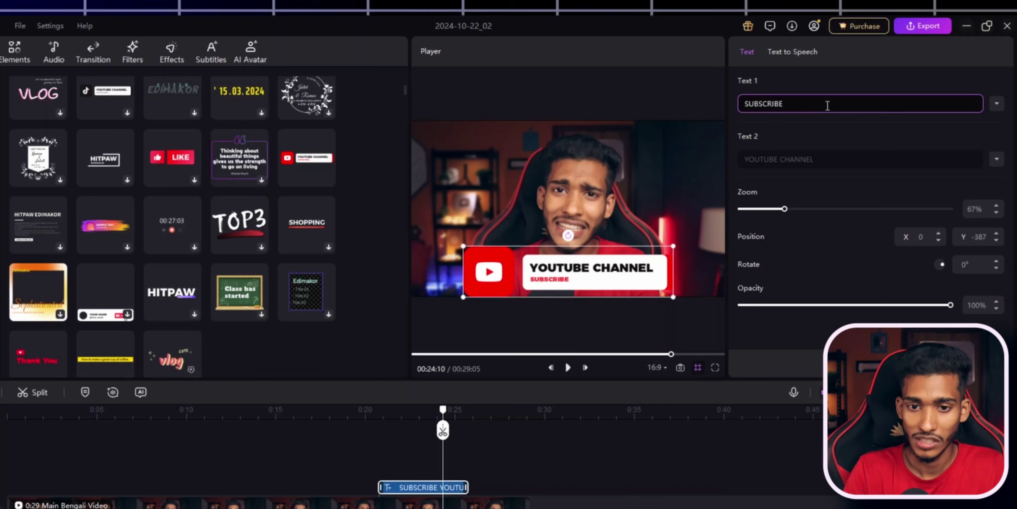
pyautogui.write('SMART VABNA')
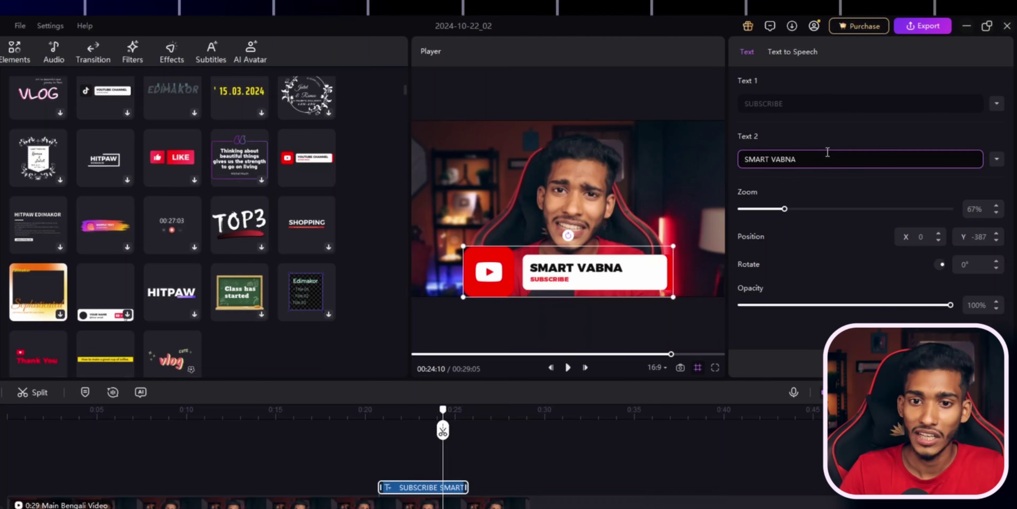
pyautogui.click(601, 304)
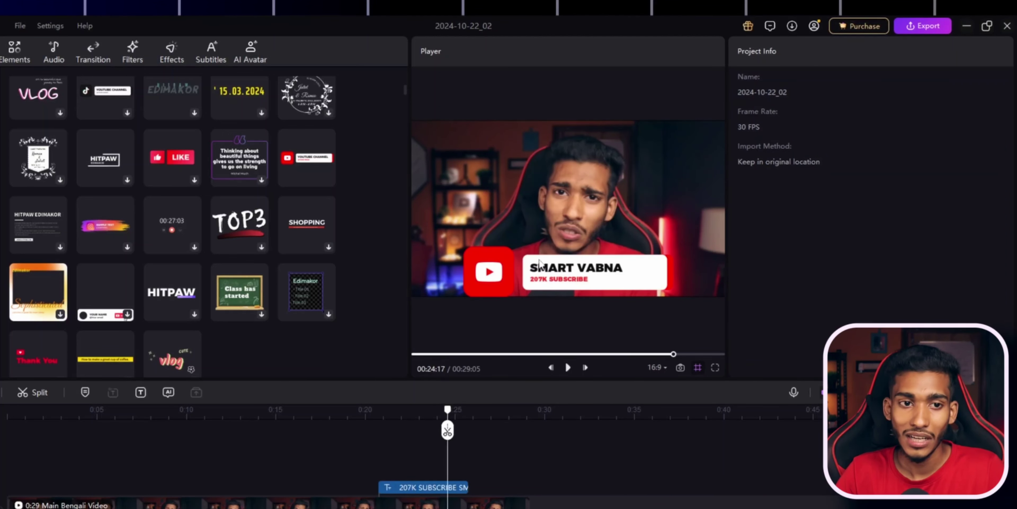
# Step: Delete the YouTube Channel title from the timeline and browse the remaining title templates and text styles
pyautogui.click(546, 289)
pyautogui.press('Delete')
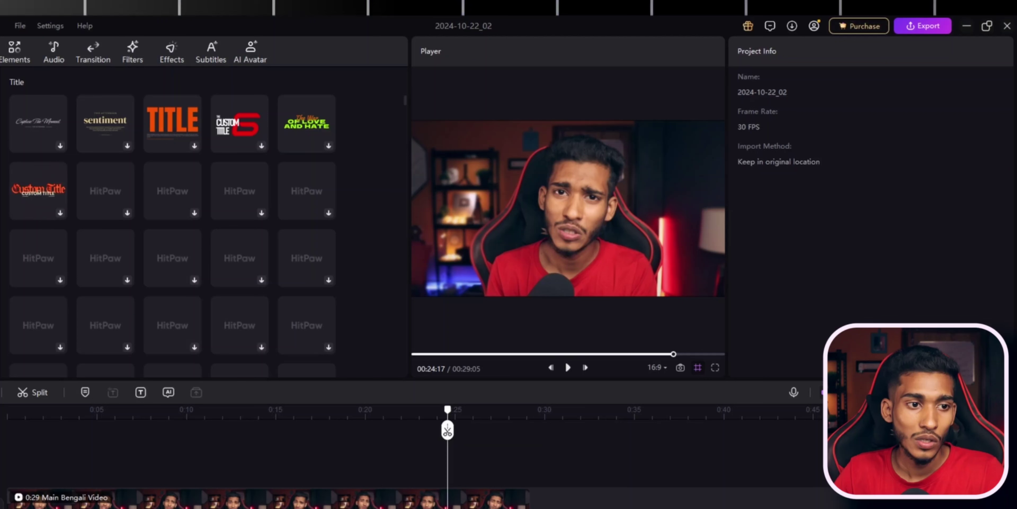
pyautogui.scroll(-5, 327, 163)
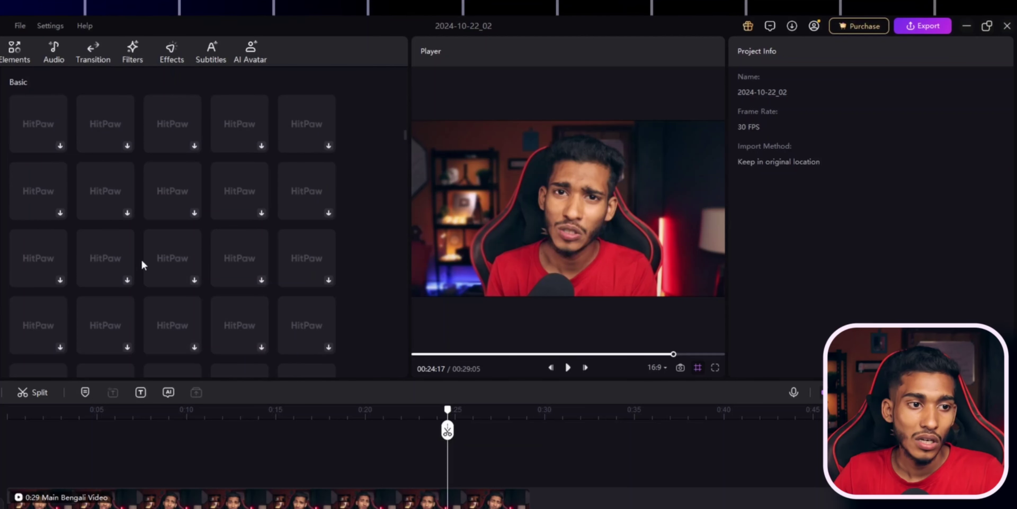
pyautogui.scroll(-5, 204, 229)
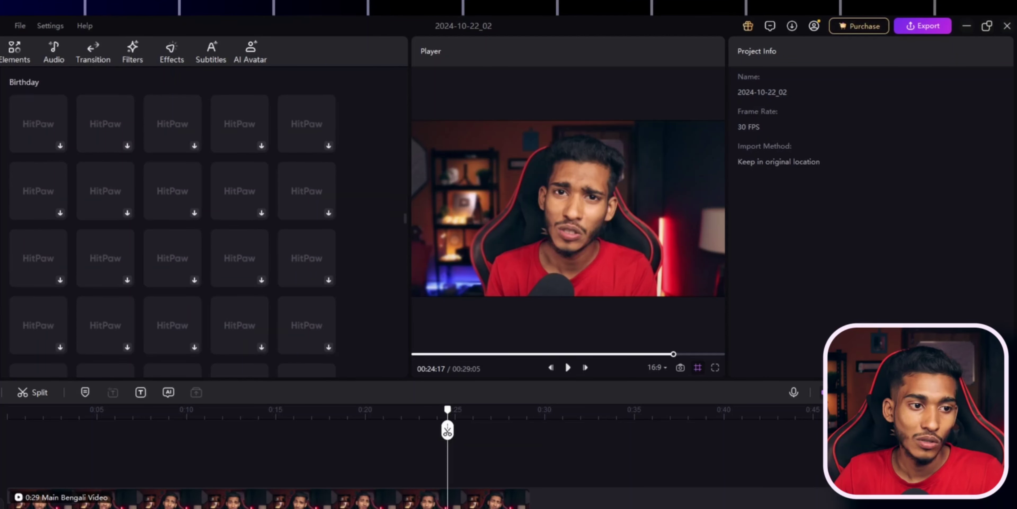
pyautogui.scroll(10, 351, 236)
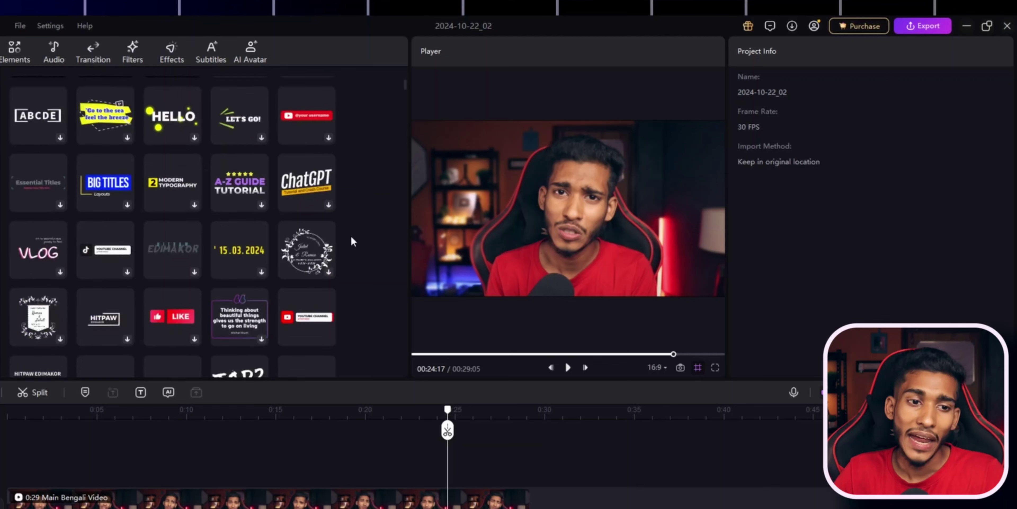
pyautogui.scroll(-2, 352, 236)
pyautogui.scroll(-5, 300, 202)
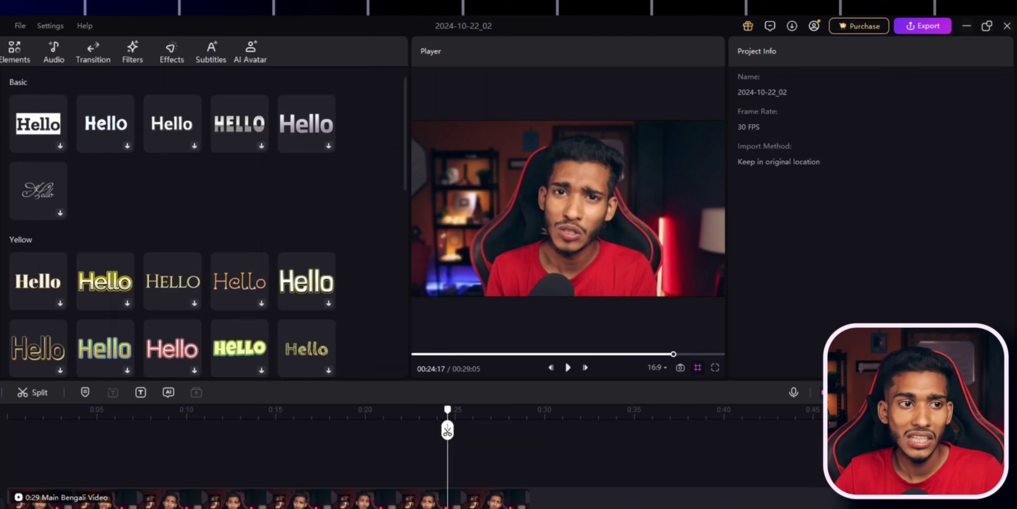
# Step: Try the red-and-orange VS element from the Pokemon category above the main clip at about 0:22, preview it, and delete it
pyautogui.click(17, 48)
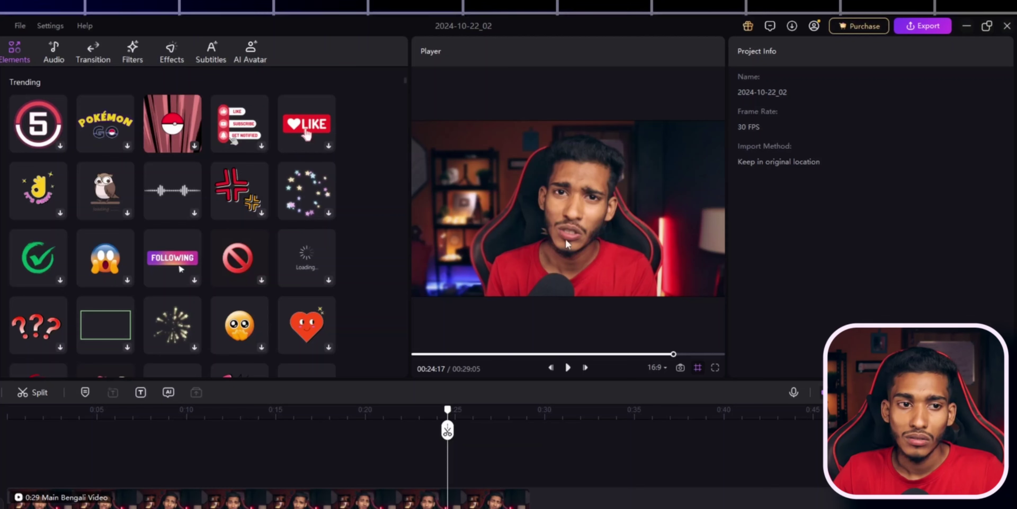
pyautogui.scroll(-4, 187, 299)
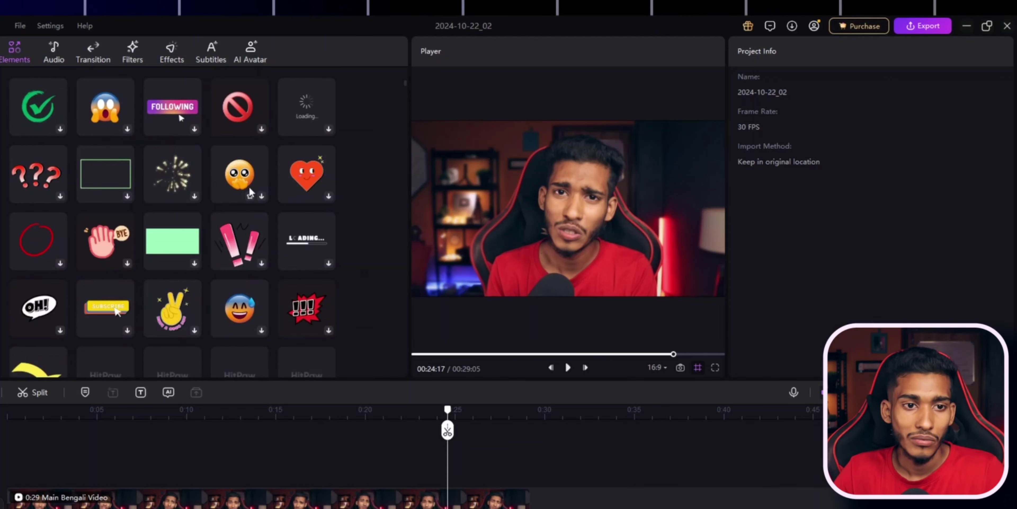
pyautogui.scroll(-2, 201, 292)
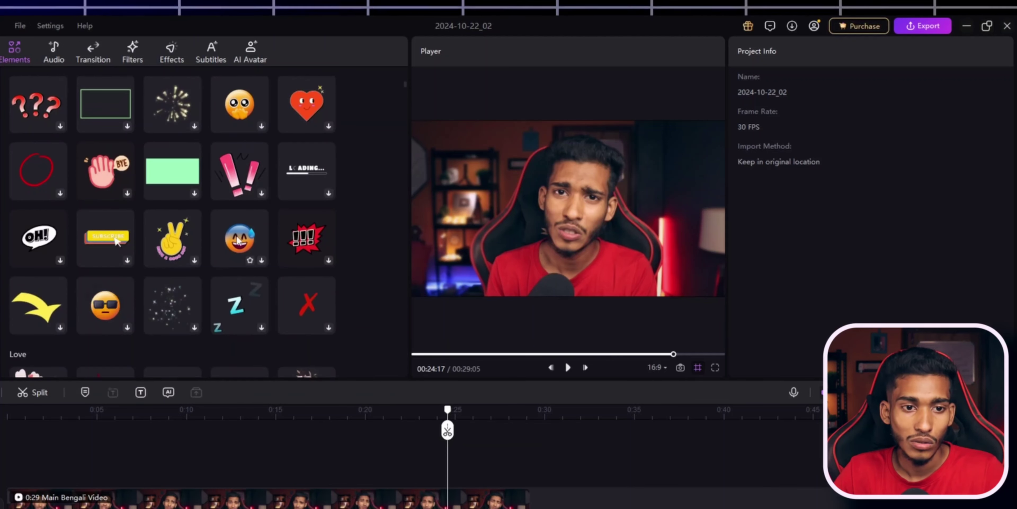
pyautogui.scroll(-8, 107, 309)
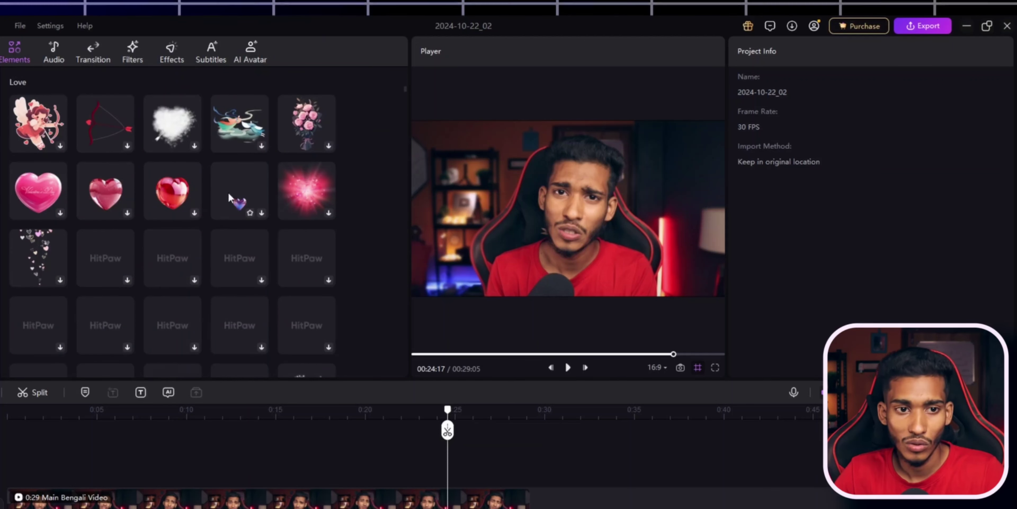
pyautogui.scroll(-5, 170, 229)
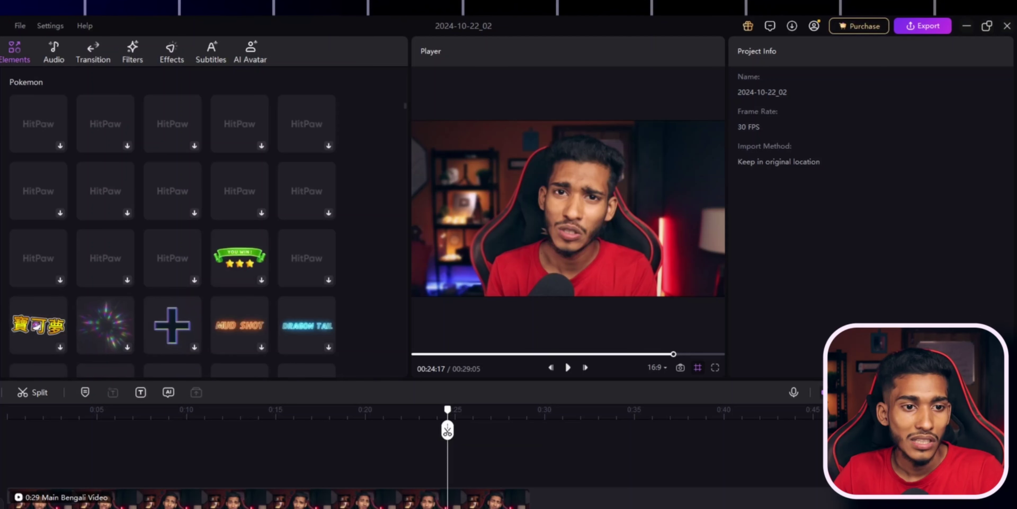
pyautogui.click(195, 280)
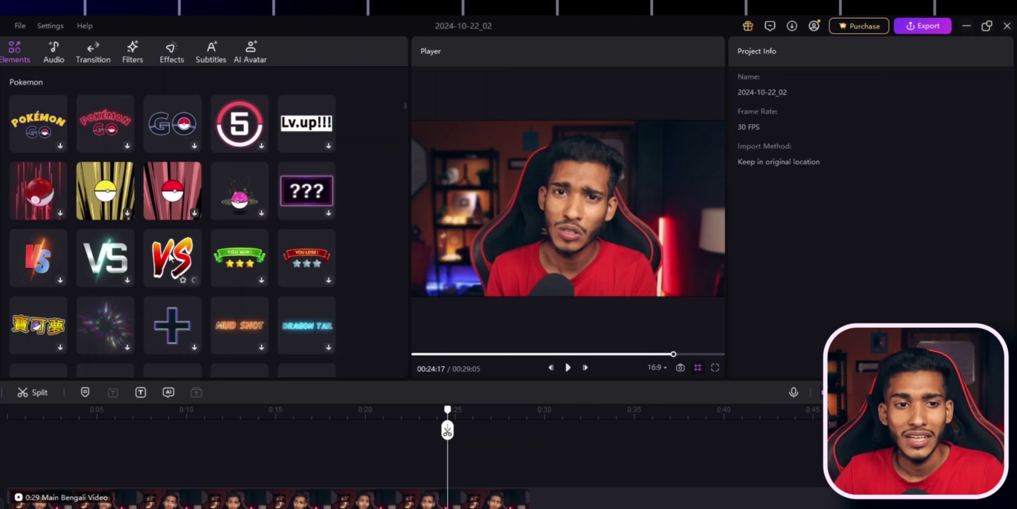
pyautogui.moveTo(170, 257); pyautogui.dragTo(406, 418)
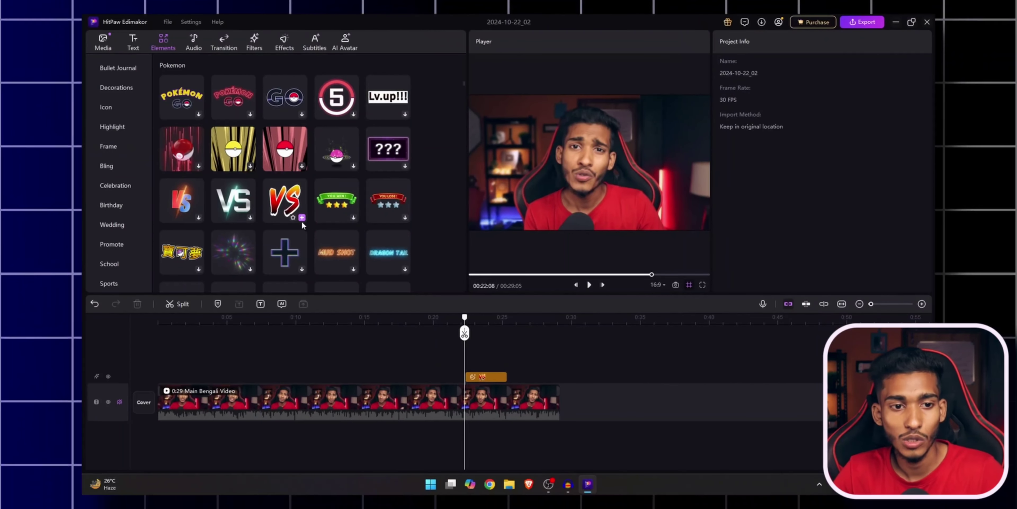
pyautogui.click(491, 377)
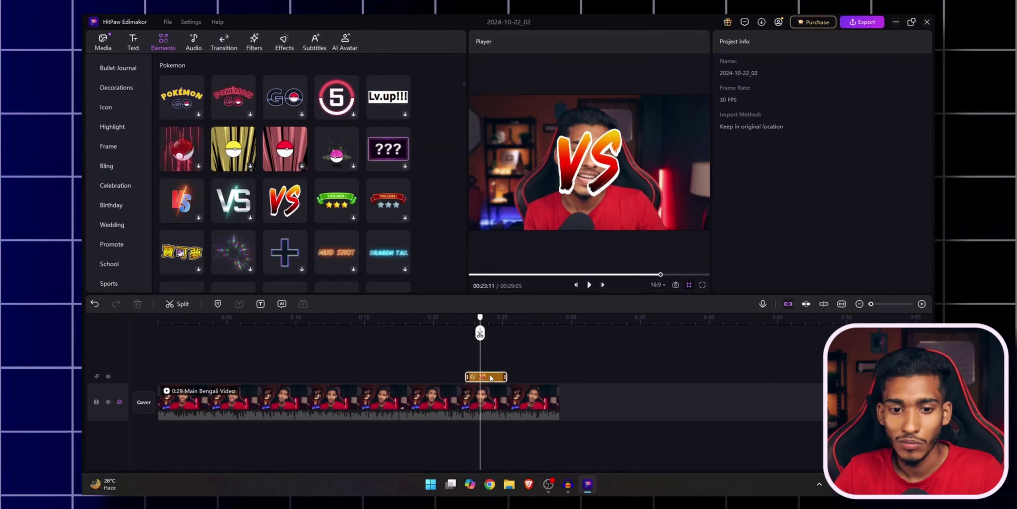
pyautogui.press('Delete')
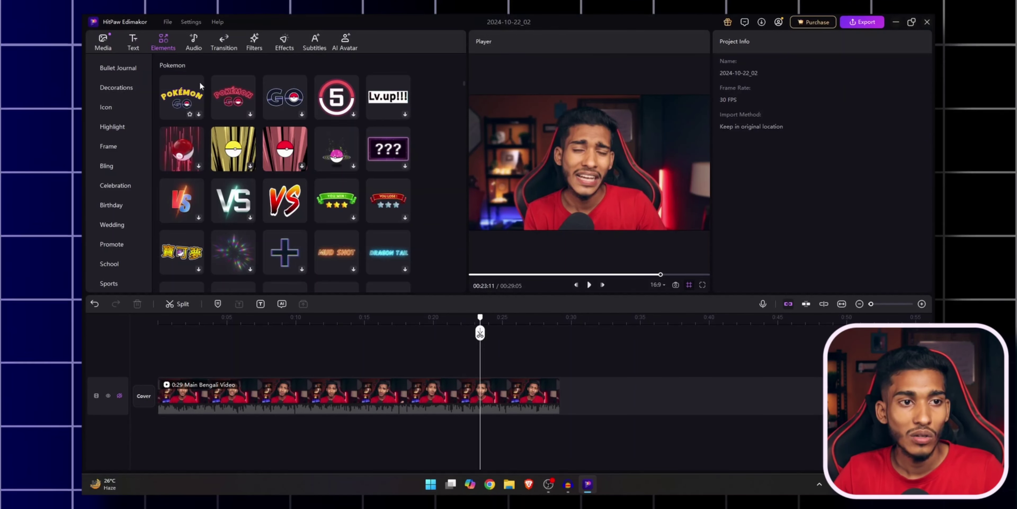
pyautogui.scroll(-3, 200, 85)
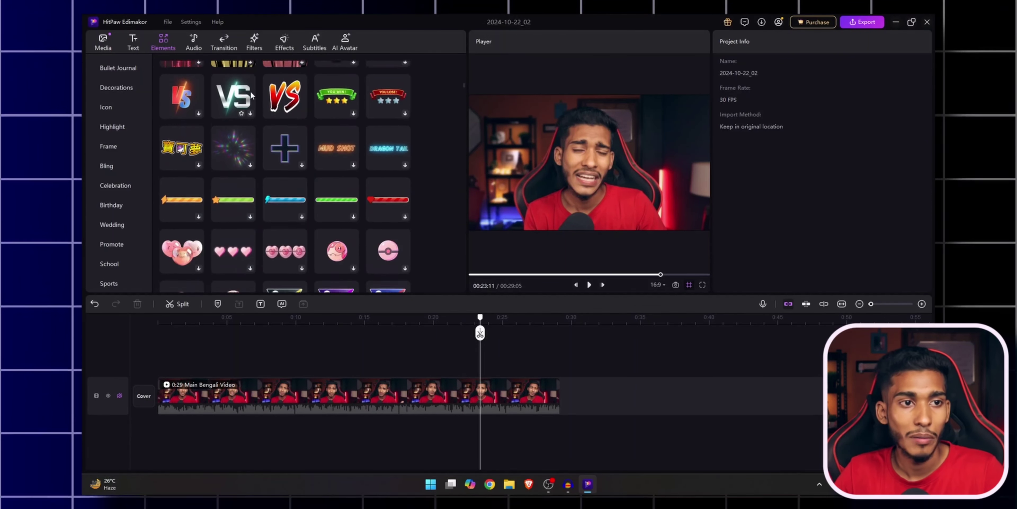
# Step: Browse the audio library's sound effects, sampling Dog Bark from Nature and a scary wind sound from Horror
pyautogui.click(201, 42)
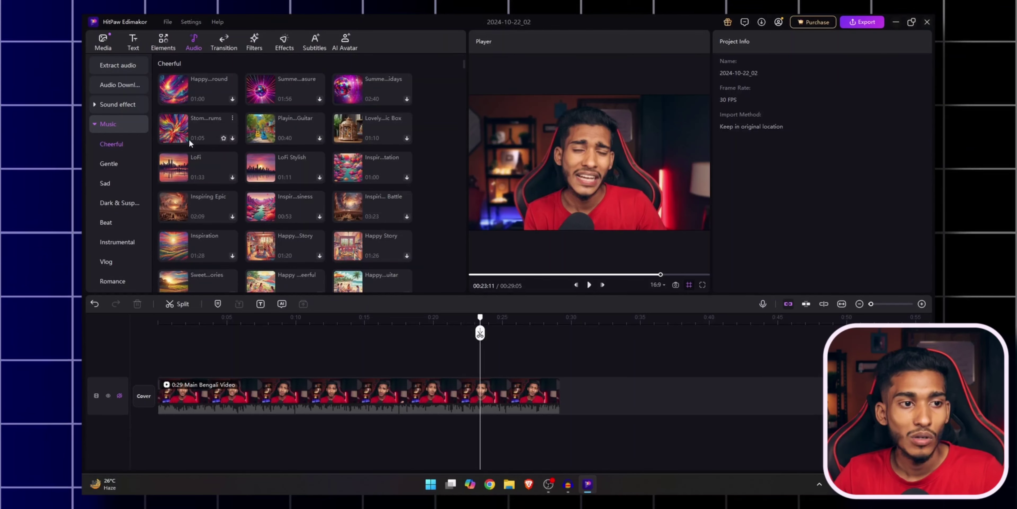
pyautogui.click(119, 105)
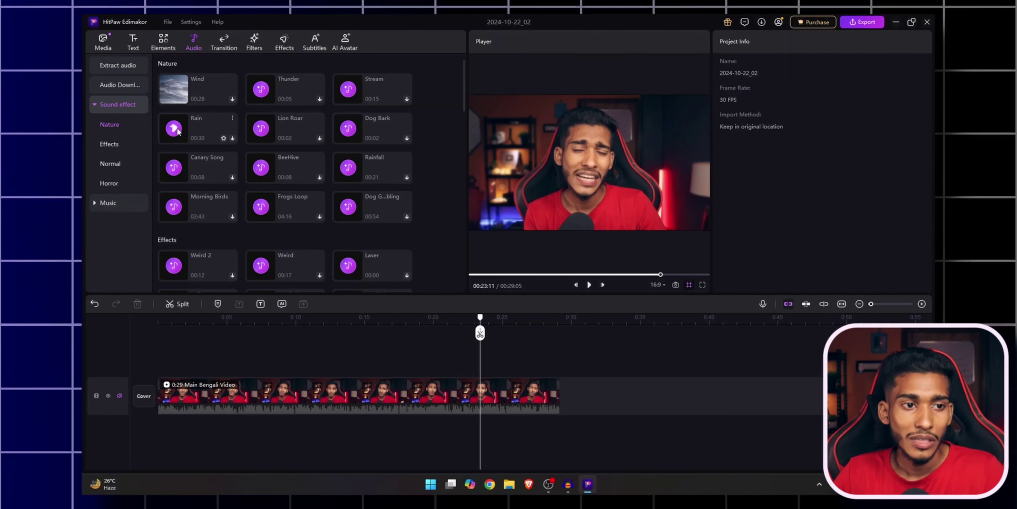
pyautogui.click(178, 90)
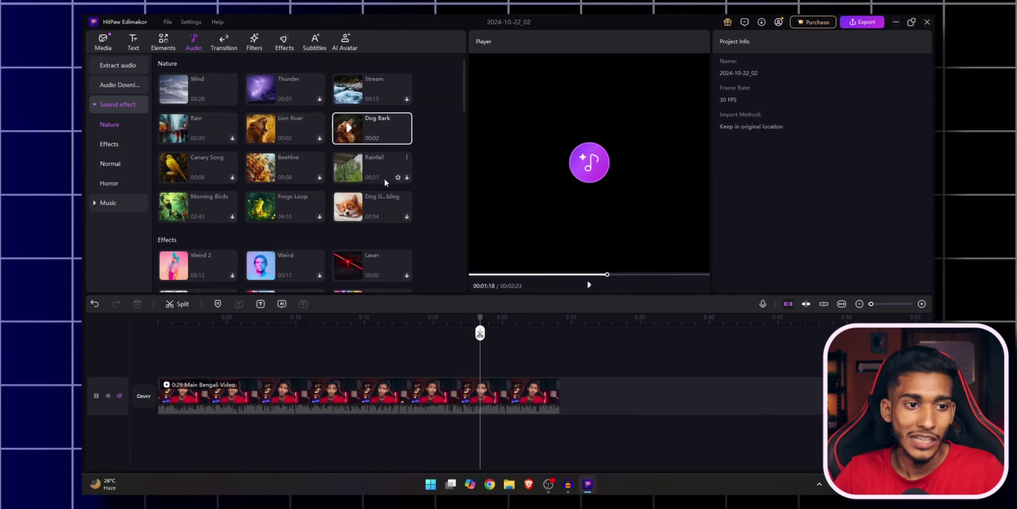
pyautogui.scroll(-2, 295, 181)
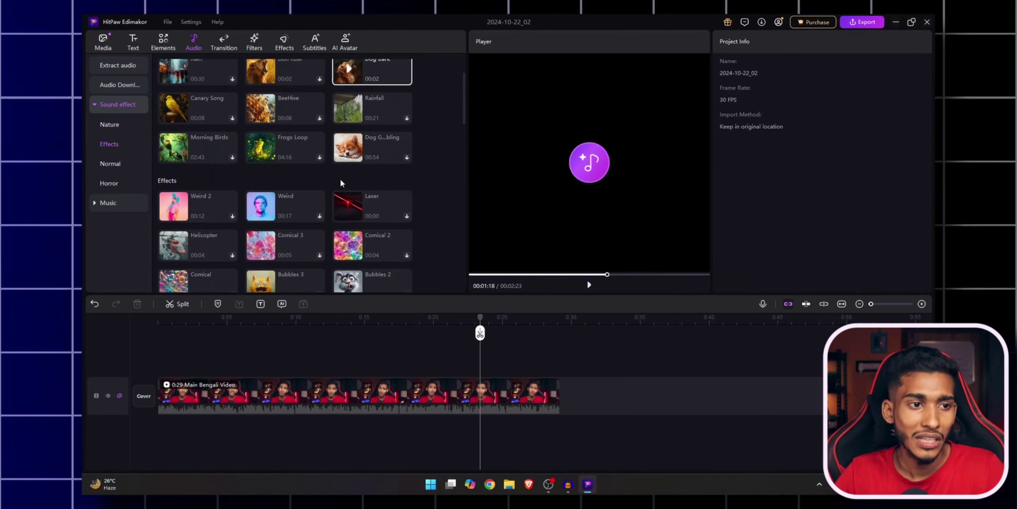
pyautogui.scroll(1, 316, 182)
pyautogui.click(124, 176)
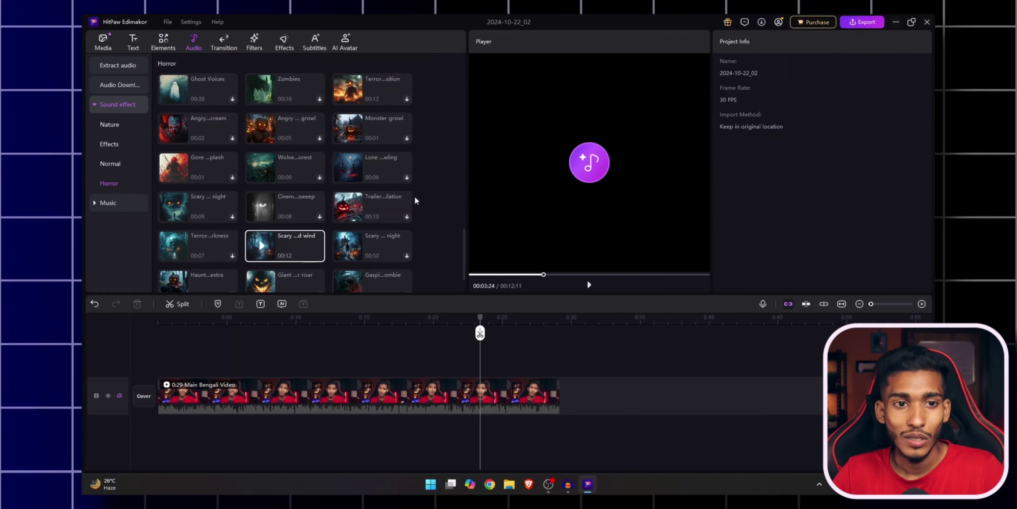
pyautogui.scroll(-2, 411, 202)
# Step: Look over the music categories and open the page for downloading audio from a link
pyautogui.click(112, 204)
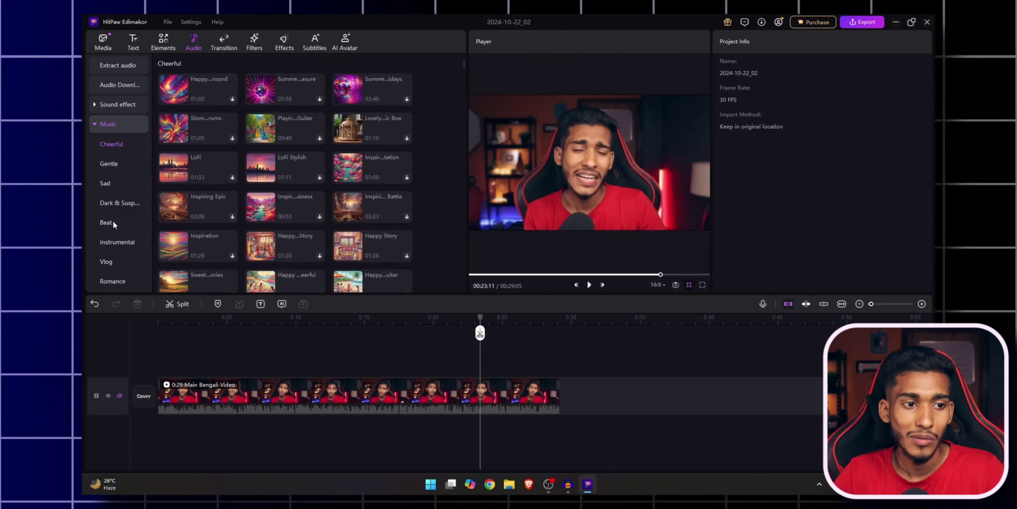
pyautogui.click(126, 105)
pyautogui.click(119, 87)
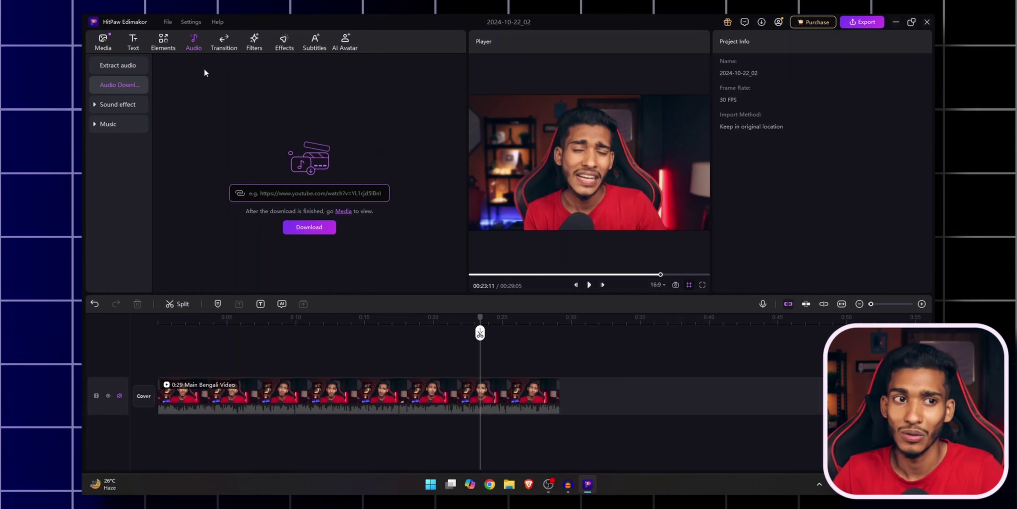
# Step: Open the transition library and split the main clip at about 0:17
pyautogui.click(227, 48)
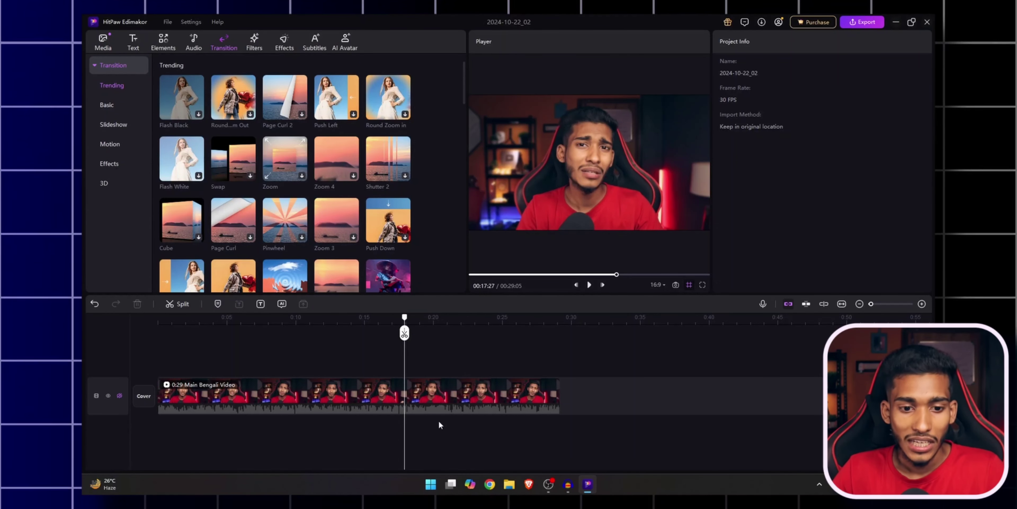
pyautogui.click(438, 425)
pyautogui.click(431, 394)
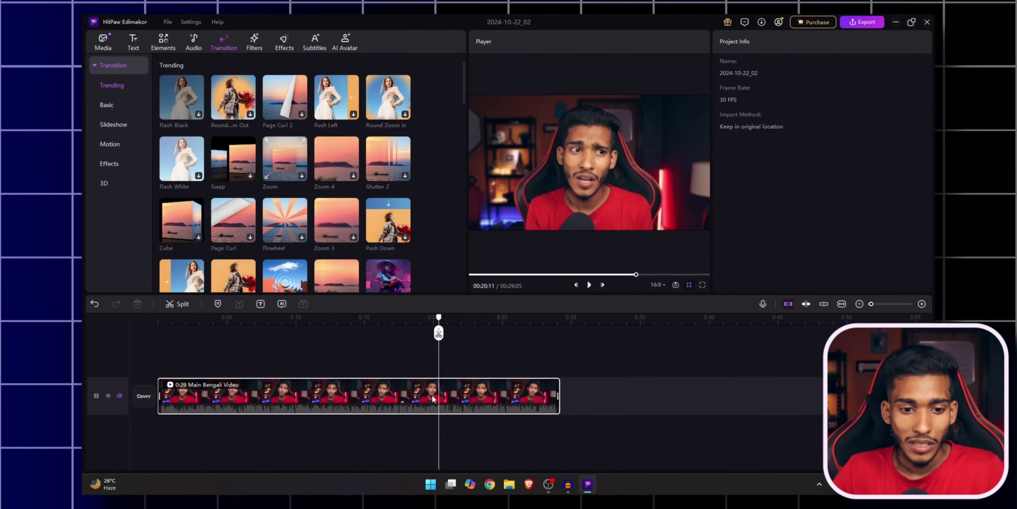
pyautogui.click(402, 322)
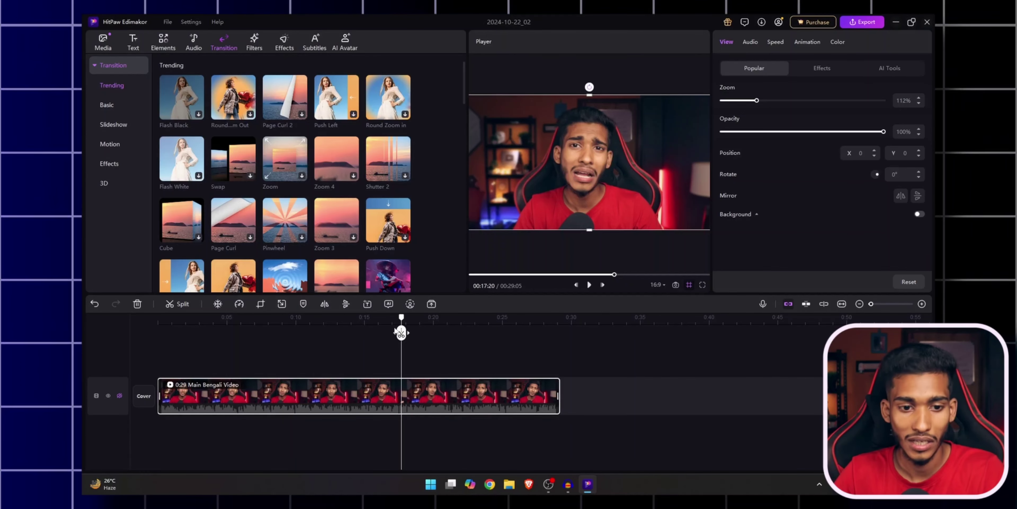
pyautogui.moveTo(401, 332); pyautogui.dragTo(394, 333)
pyautogui.click(394, 333)
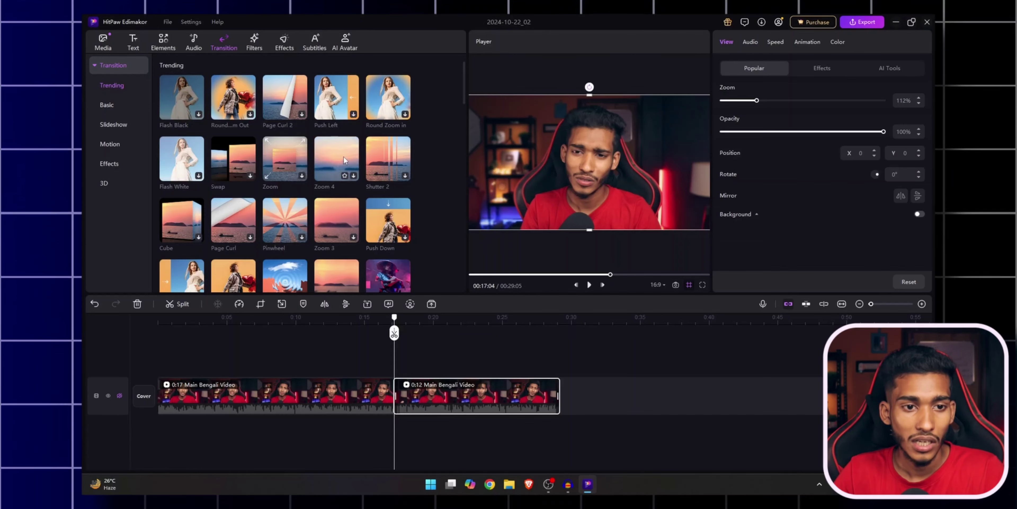
# Step: Add the Zoom transition at the cut between the two main clips and shorten its duration to 0.6 s
pyautogui.click(288, 154)
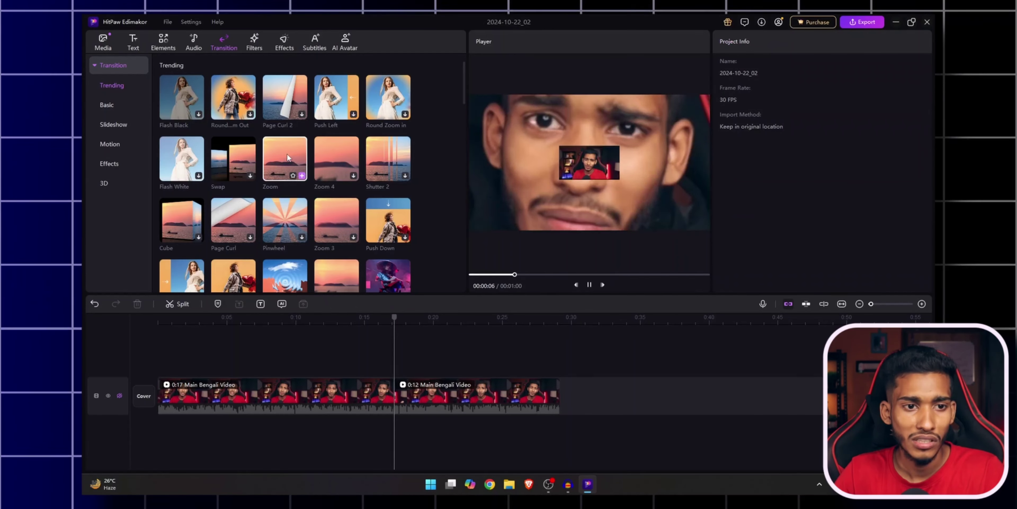
pyautogui.click(301, 175)
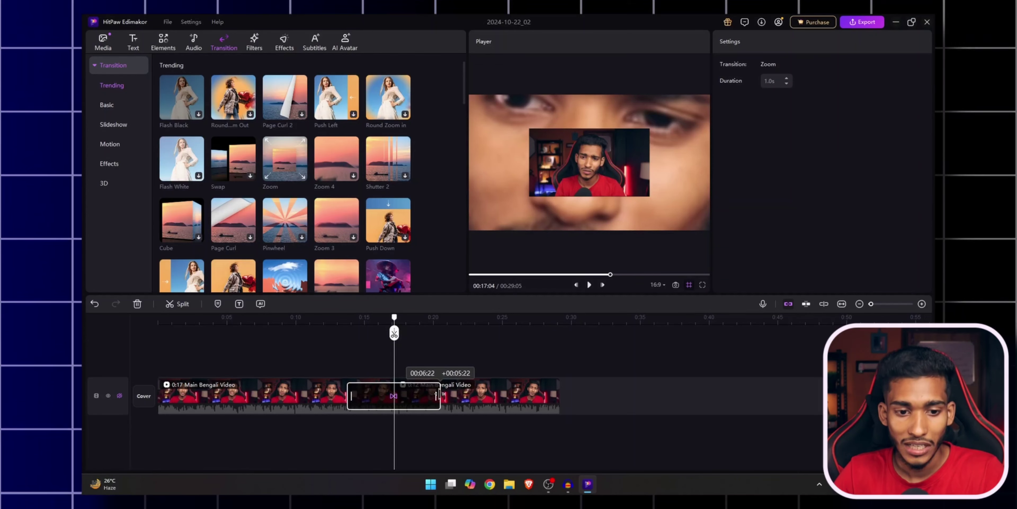
pyautogui.moveTo(436, 395); pyautogui.dragTo(395, 395)
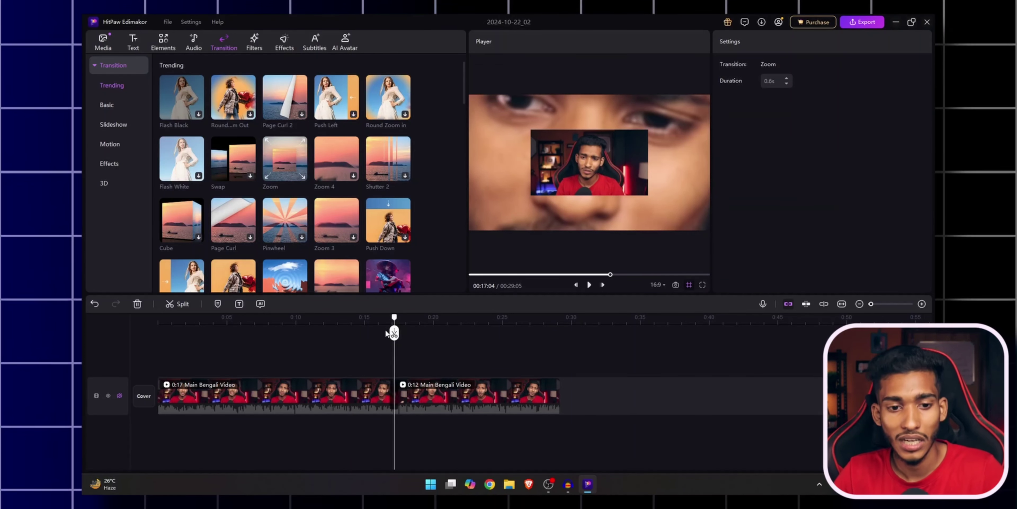
pyautogui.click(431, 345)
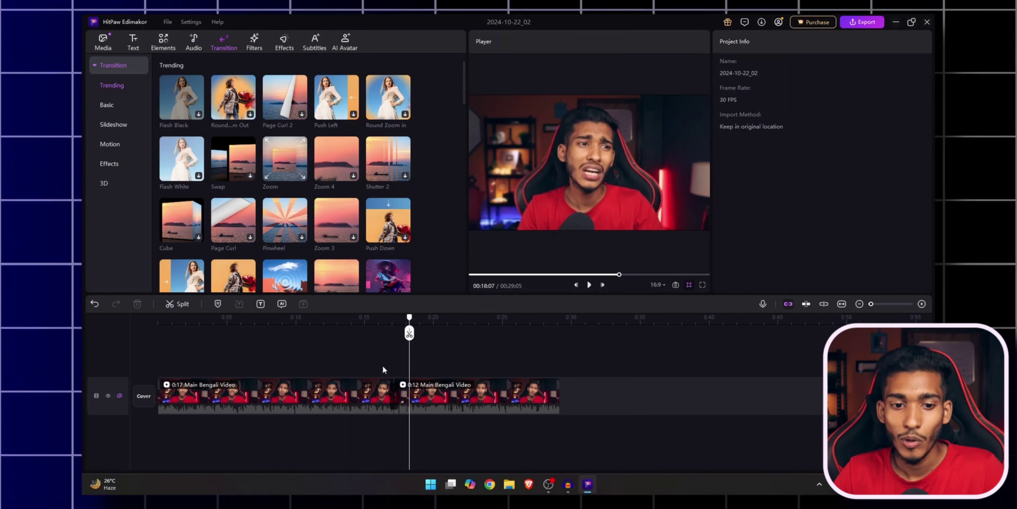
pyautogui.click(399, 394)
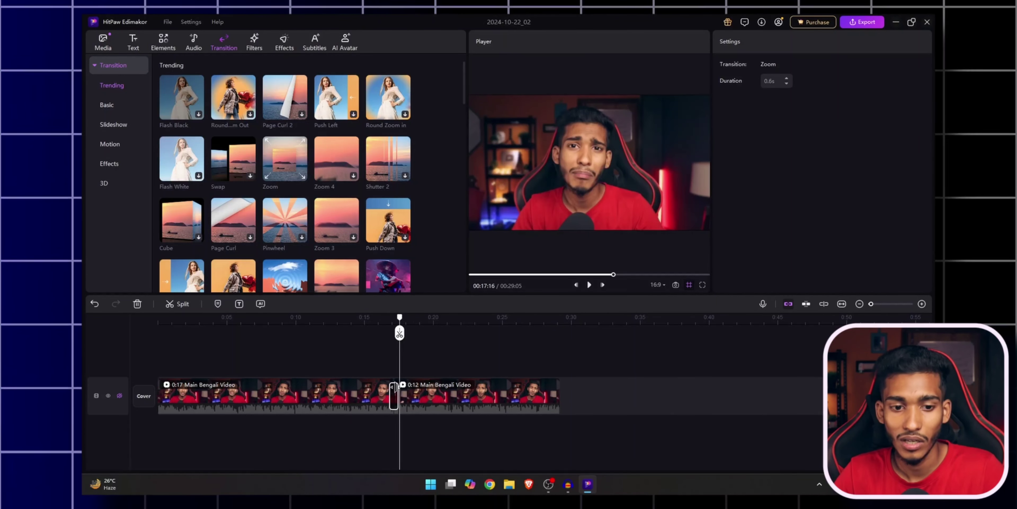
pyautogui.click(391, 335)
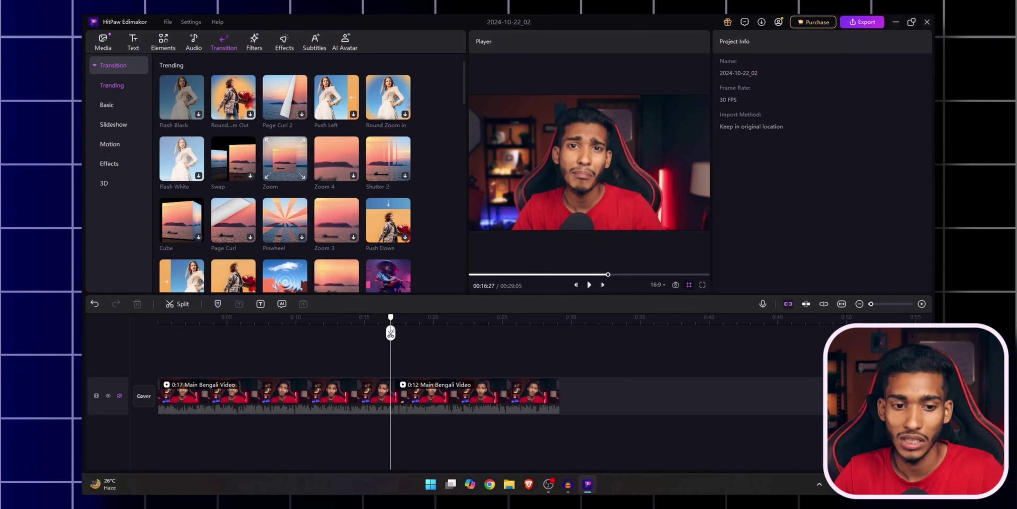
# Step: Open the filter library and preview the trending DLog 709 Style filter on the video
pyautogui.click(254, 42)
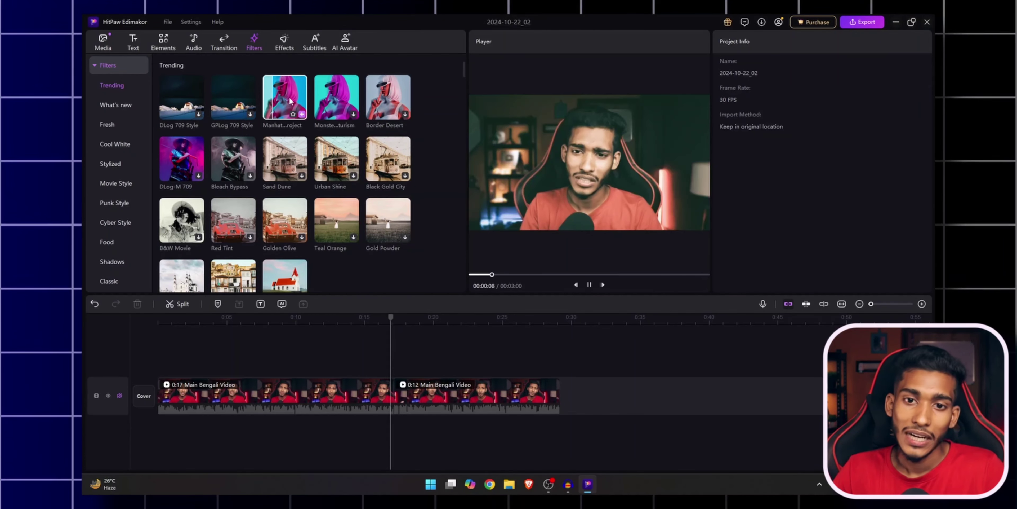
pyautogui.click(182, 96)
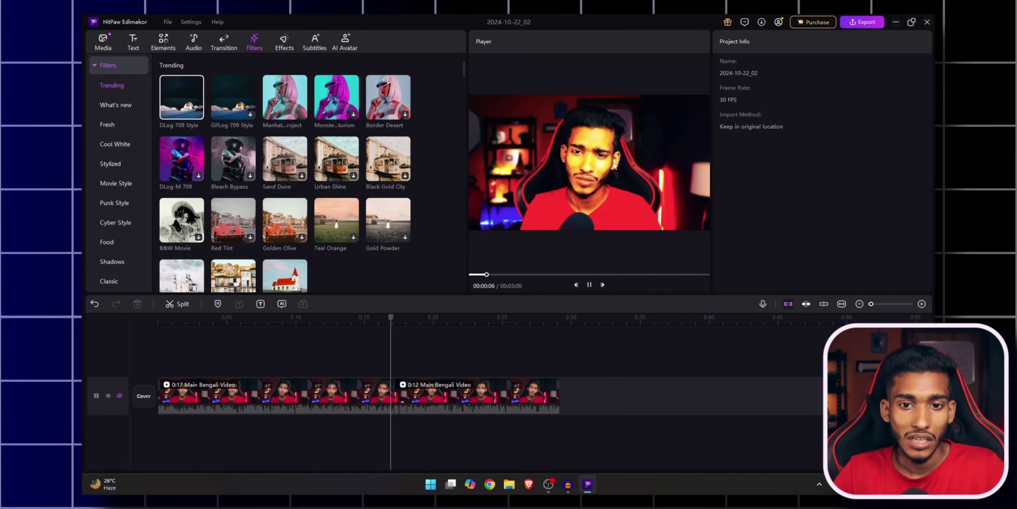
pyautogui.click(517, 376)
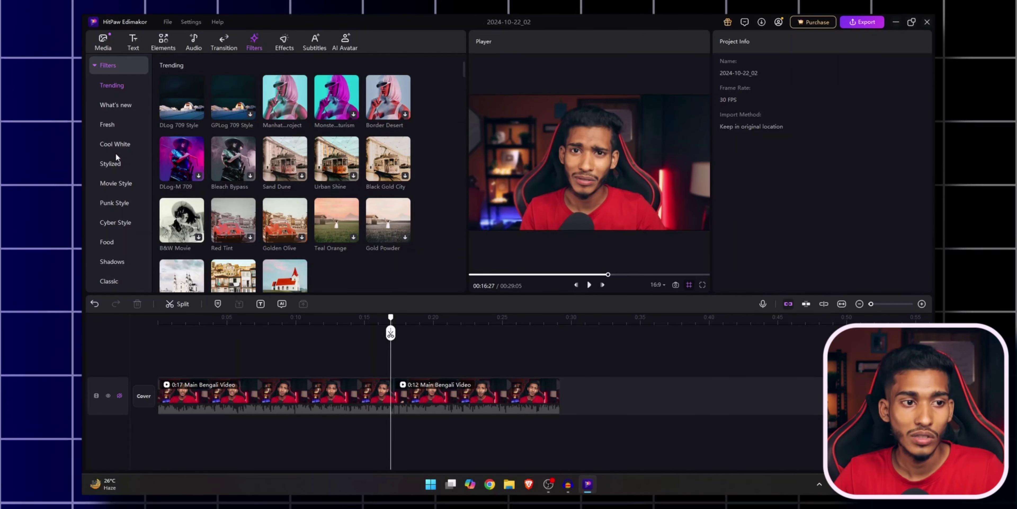
# Step: Browse the Cool White and Cameras filter categories and preview the Kodak 09 filter on the video
pyautogui.click(106, 144)
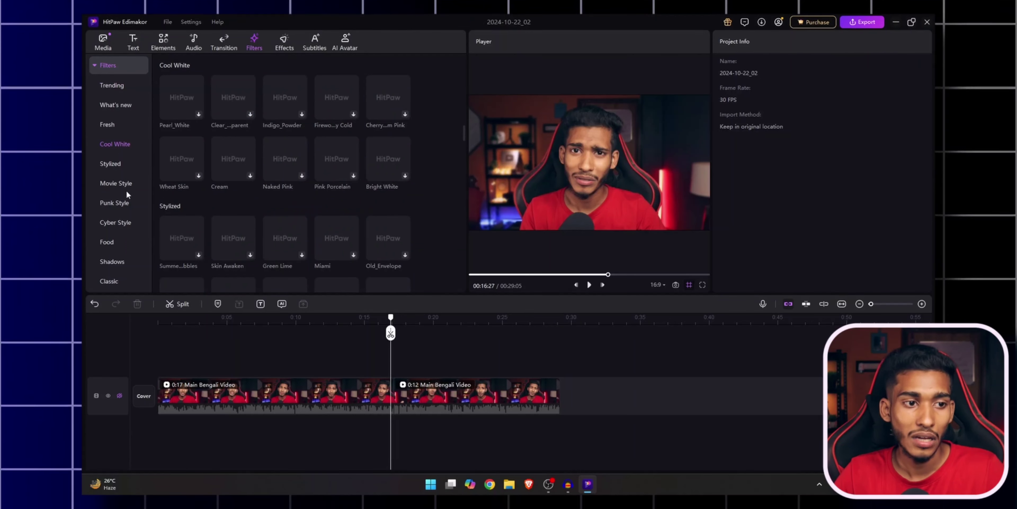
pyautogui.scroll(-2, 117, 246)
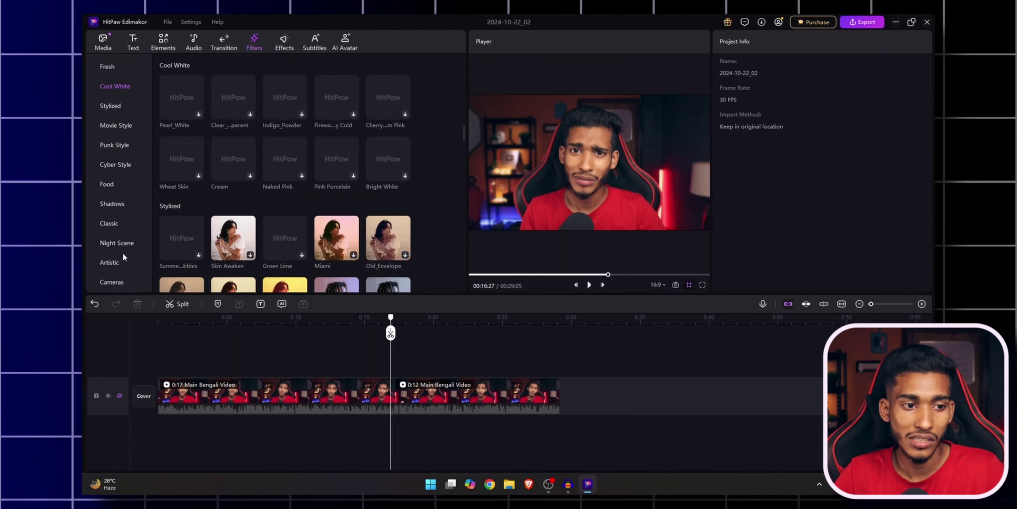
pyautogui.click(112, 282)
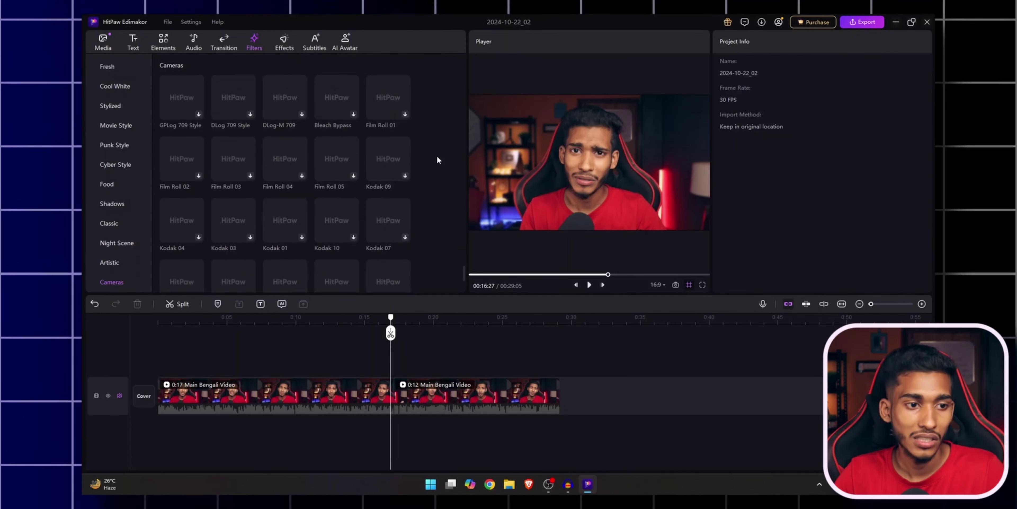
pyautogui.scroll(2, 120, 141)
pyautogui.scroll(1, 117, 144)
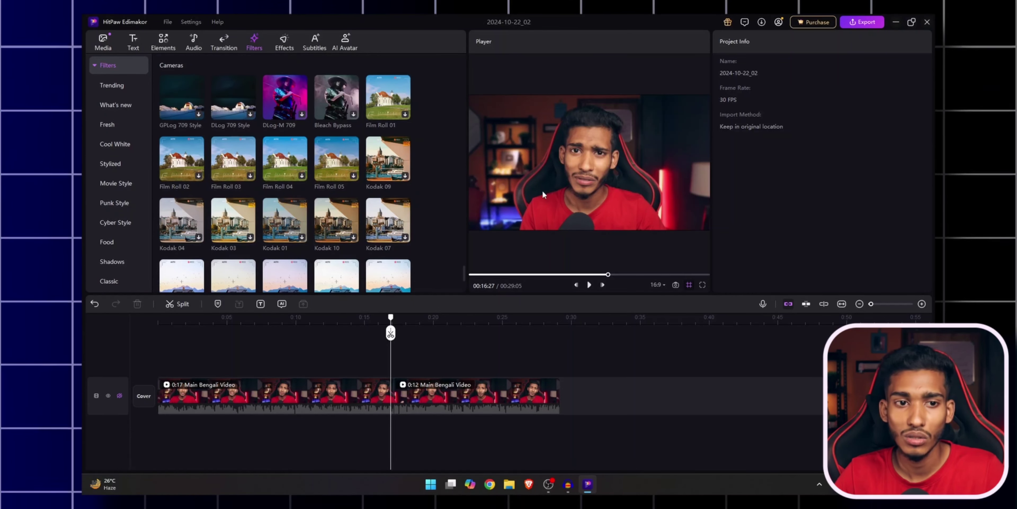
pyautogui.click(384, 163)
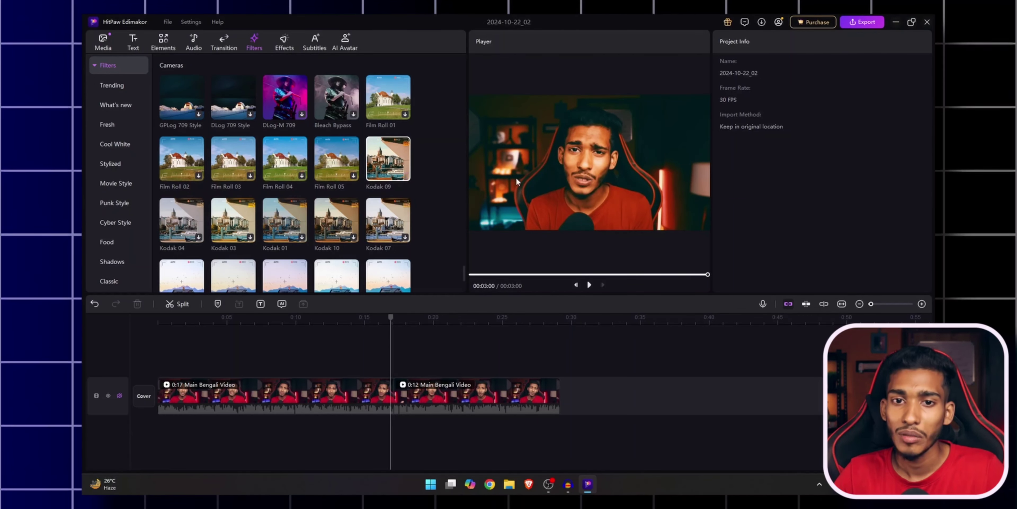
# Step: Try the trending Burr video effect above the second clip at about 0:20, play it back, and delete it
pyautogui.click(285, 42)
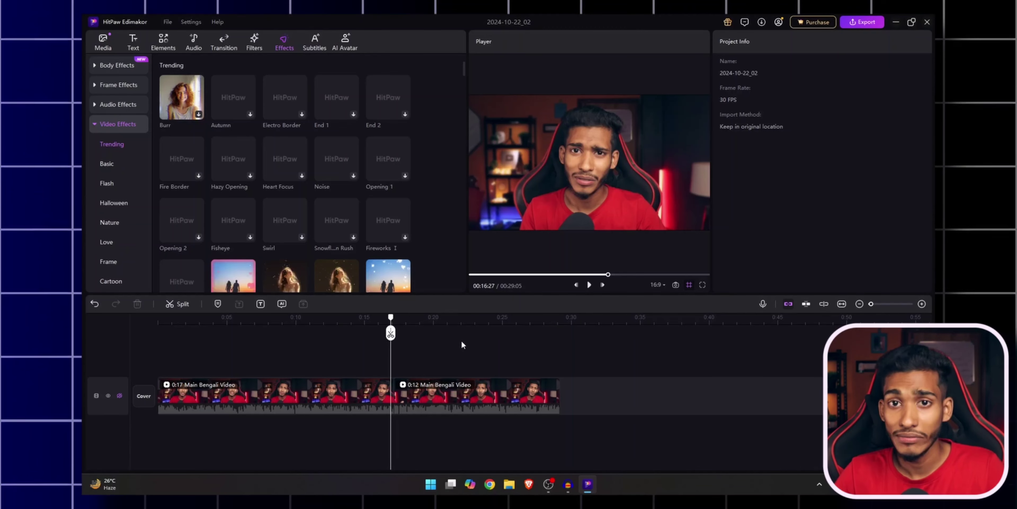
pyautogui.click(177, 109)
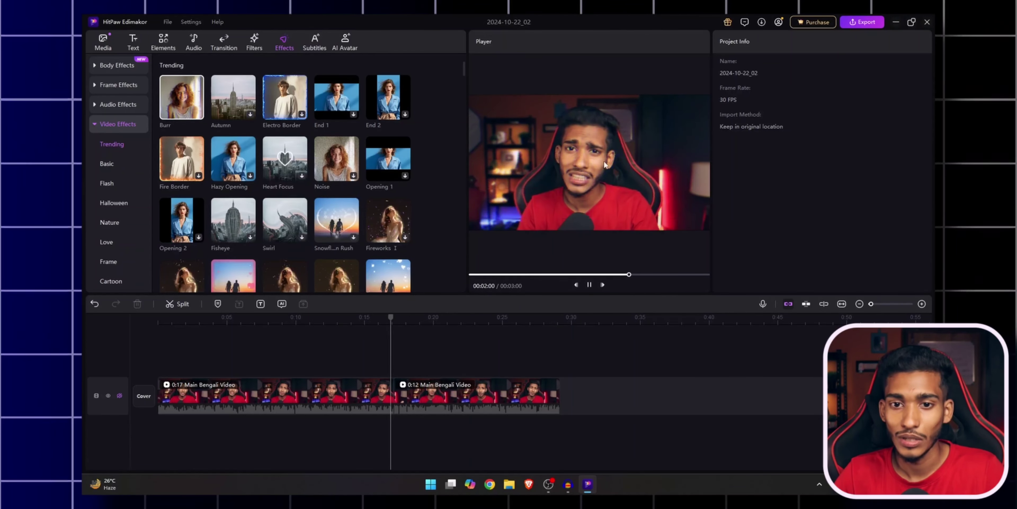
pyautogui.moveTo(181, 97); pyautogui.dragTo(389, 295)
pyautogui.moveTo(402, 349); pyautogui.dragTo(454, 377)
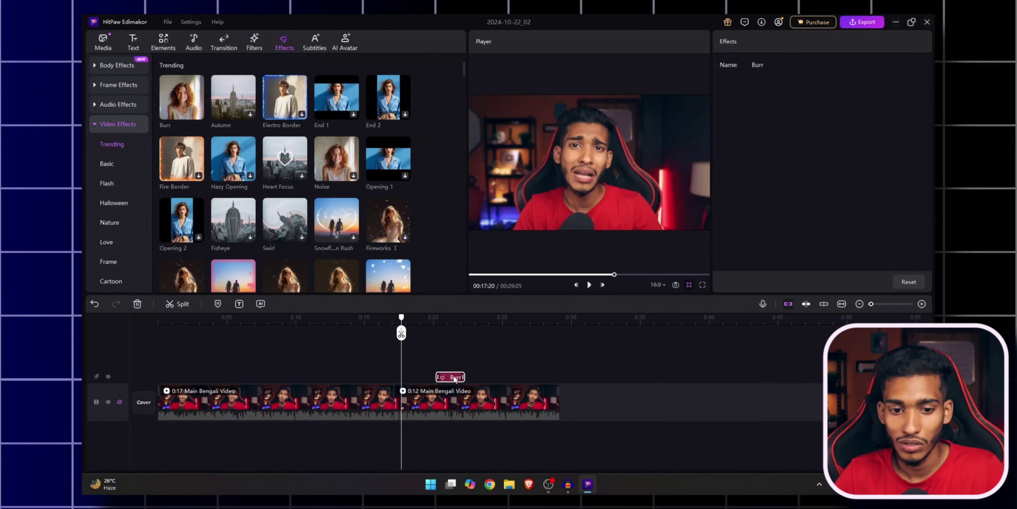
pyautogui.click(433, 334)
pyautogui.press('space')
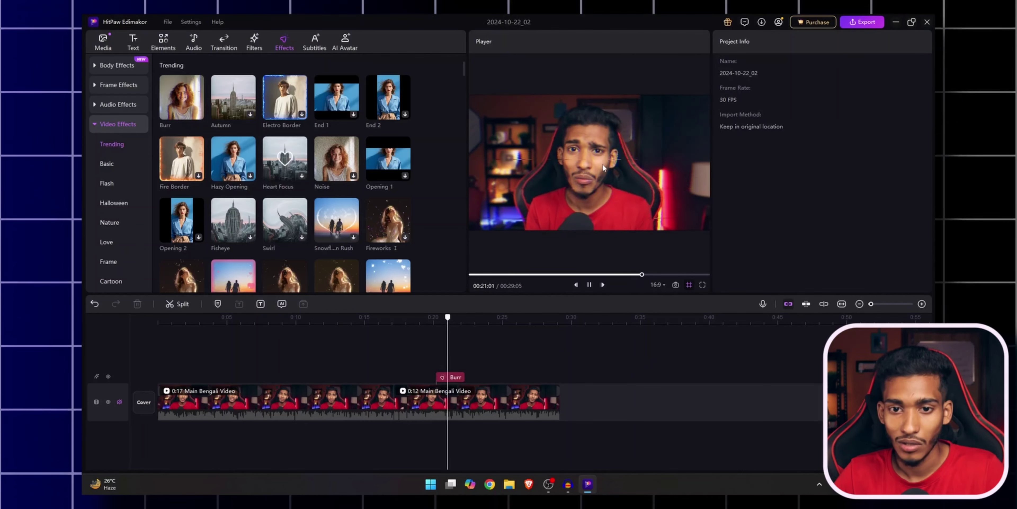
pyautogui.press('space')
pyautogui.click(457, 377)
pyautogui.press('Delete')
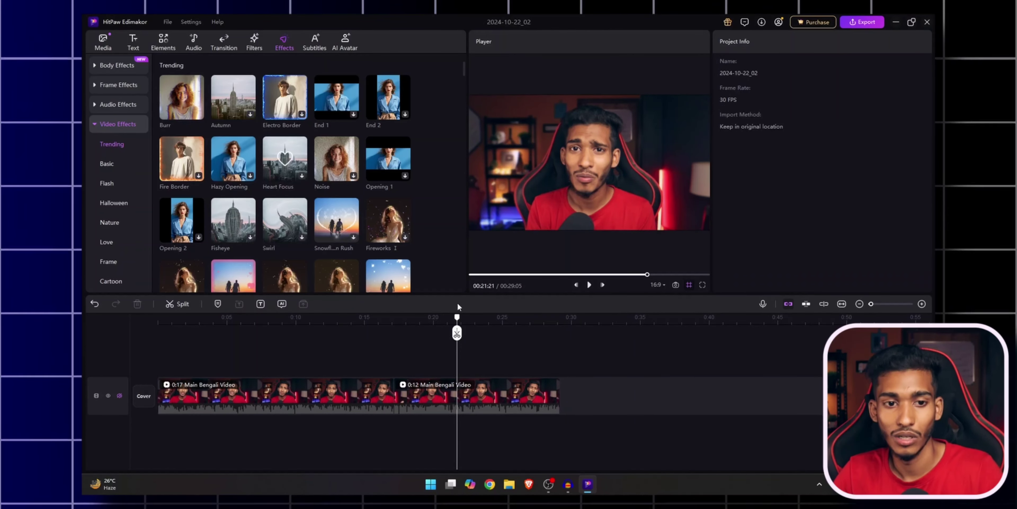
# Step: Browse further trending video effects and preview 2D Flame and Alarm on the video
pyautogui.scroll(-5, 228, 218)
pyautogui.scroll(-4, 229, 218)
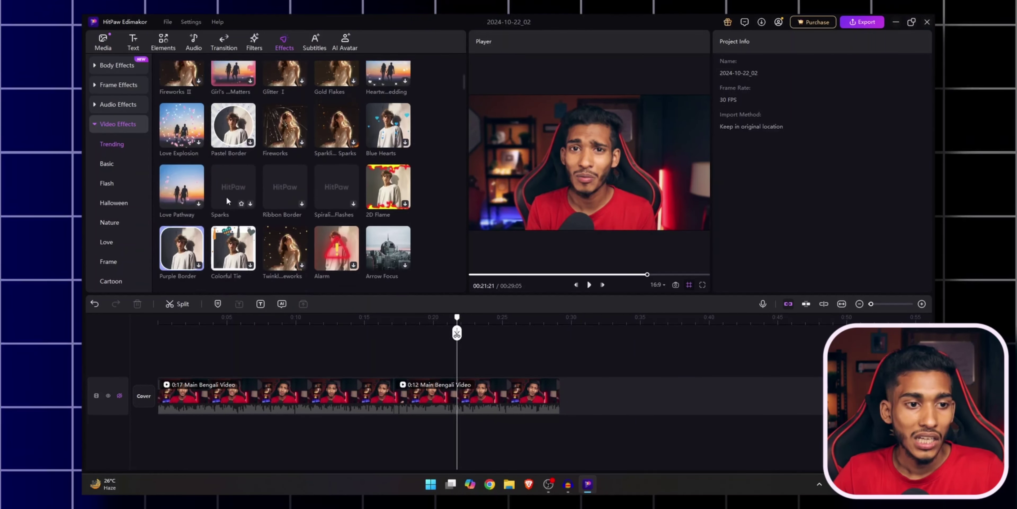
pyautogui.scroll(3, 420, 182)
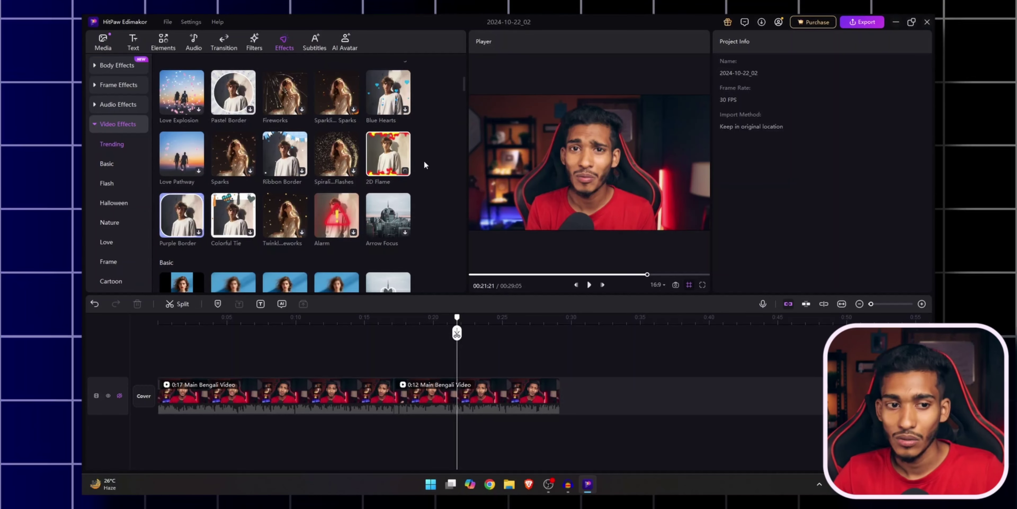
pyautogui.click(397, 157)
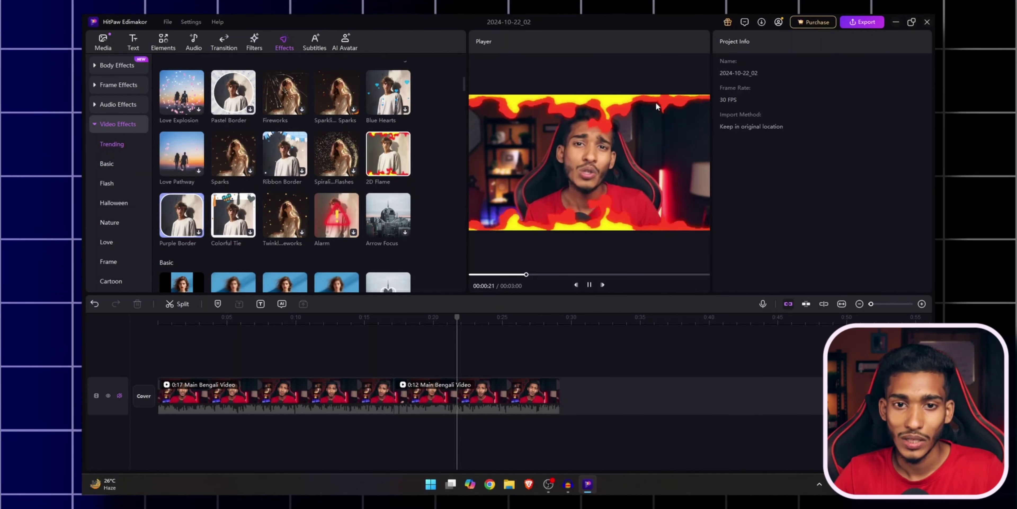
pyautogui.click(324, 217)
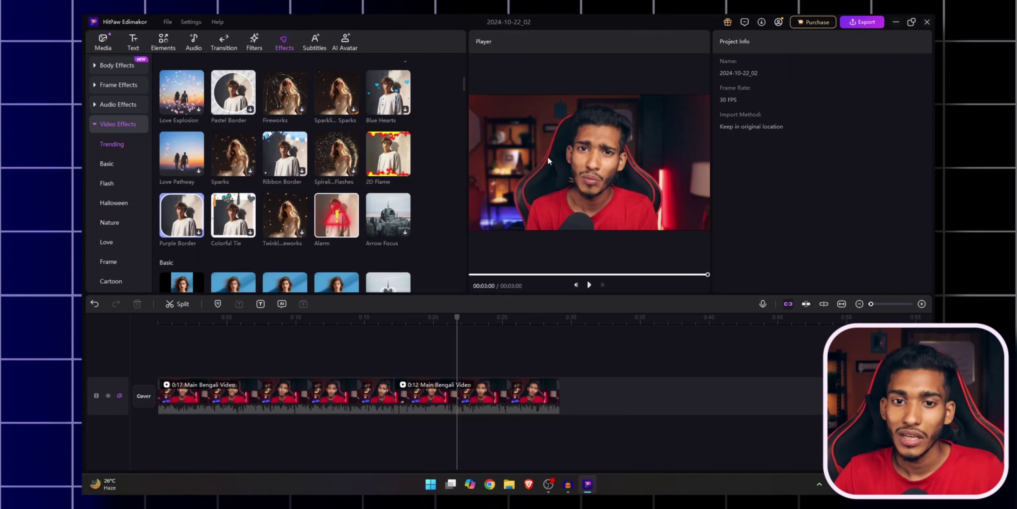
pyautogui.click(325, 210)
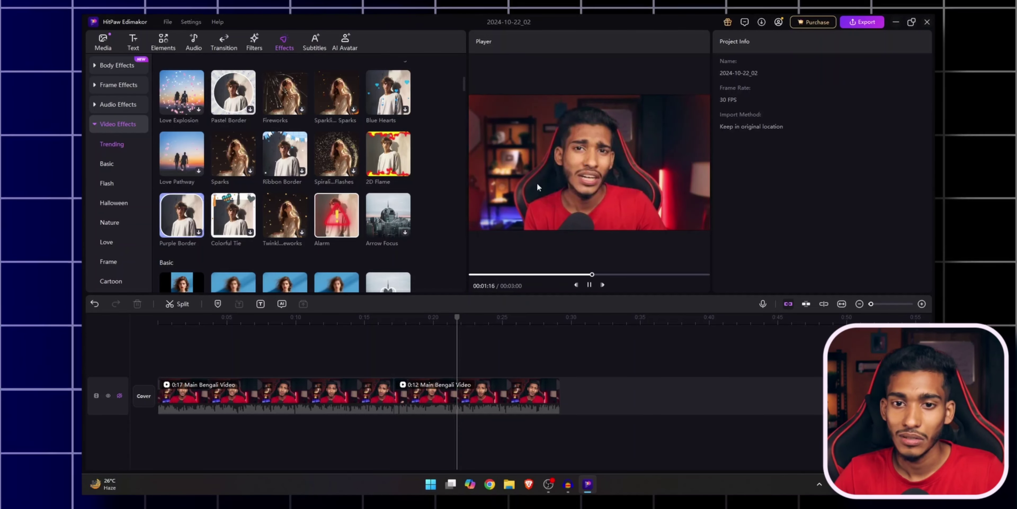
# Step: Look over the Halloween video effects and try the Dancing Snow audio wave above the second clip at about 0:21
pyautogui.scroll(-2, 439, 227)
pyautogui.click(118, 202)
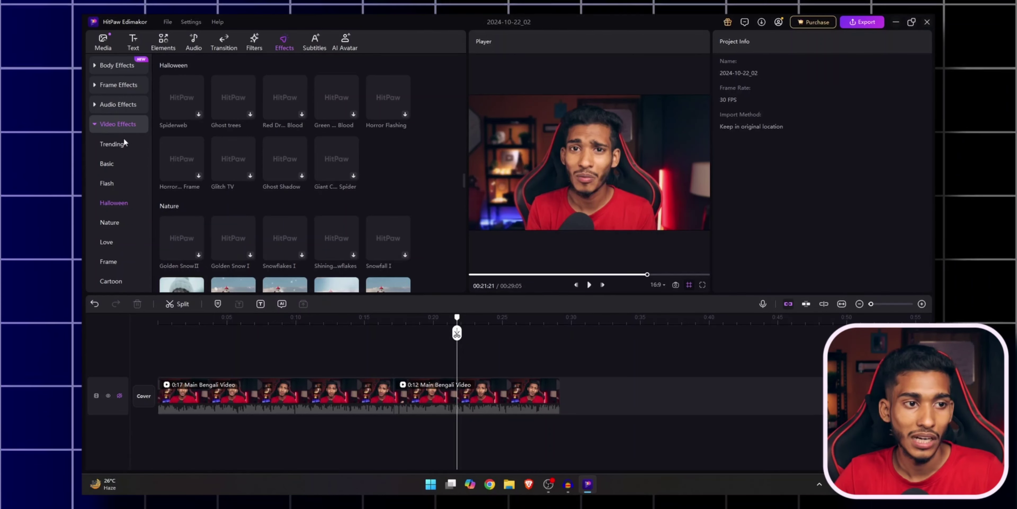
pyautogui.click(133, 105)
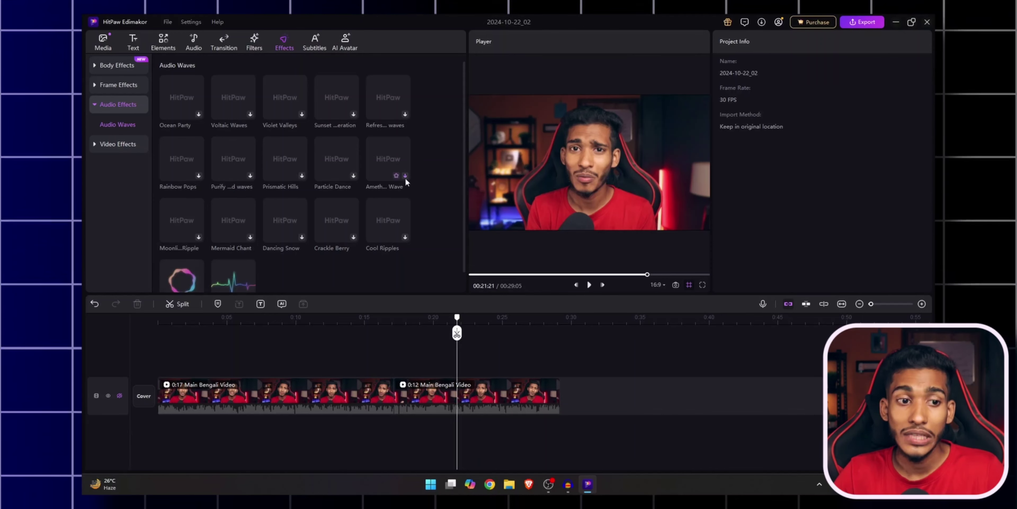
pyautogui.click(284, 214)
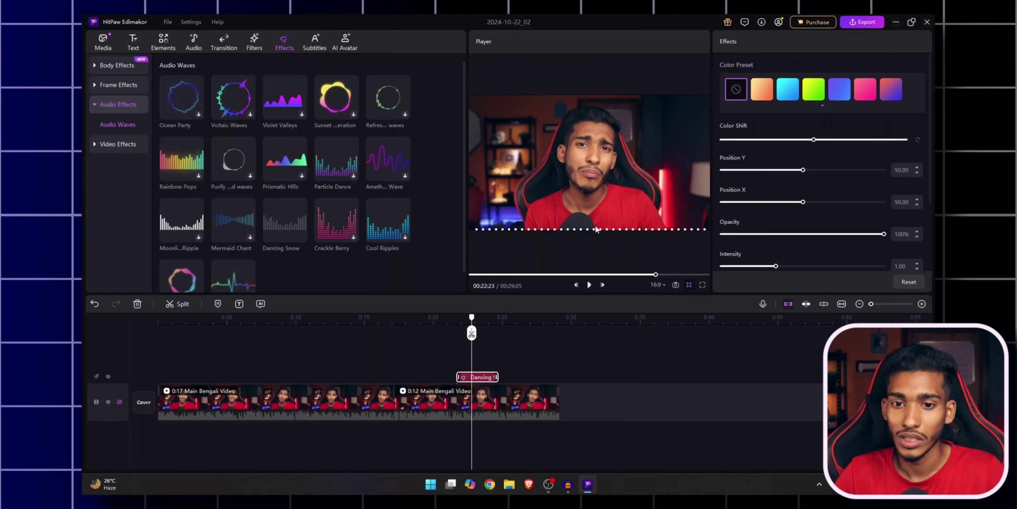
# Step: Enable the translated language option for automatic subtitles and look over the available target languages
pyautogui.click(315, 42)
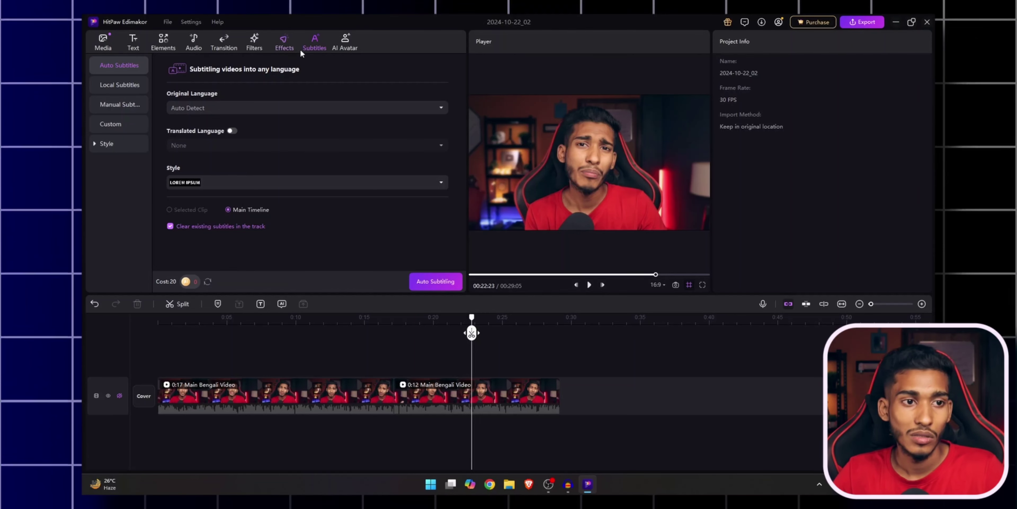
pyautogui.click(231, 130)
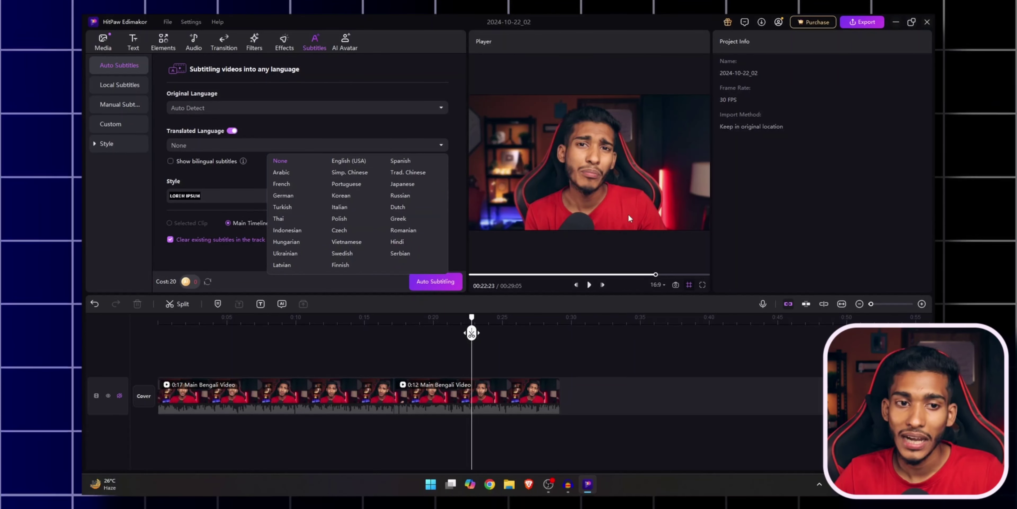
pyautogui.click(242, 174)
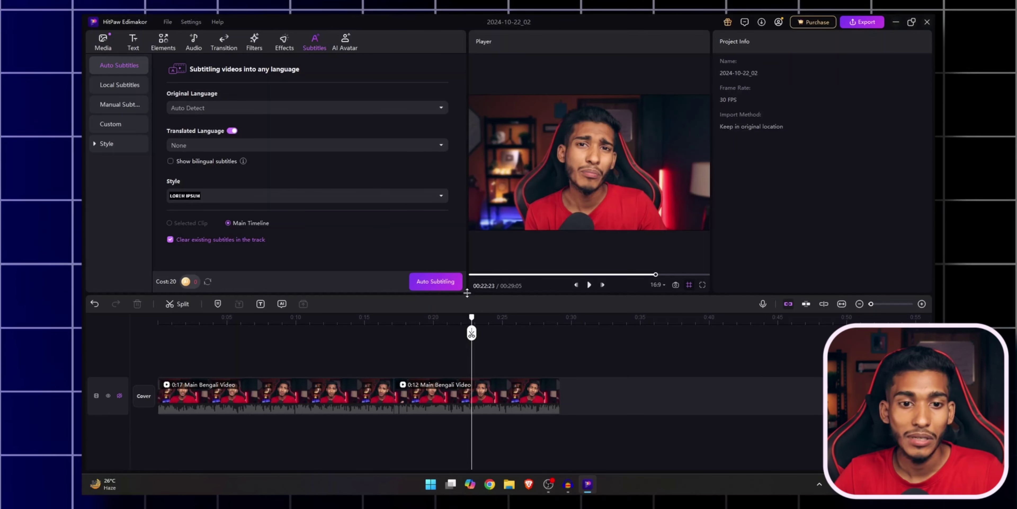
# Step: Examine the AI Avatar generator's voice options and preview ready-made avatars, then open the Talking Photo page
pyautogui.click(346, 43)
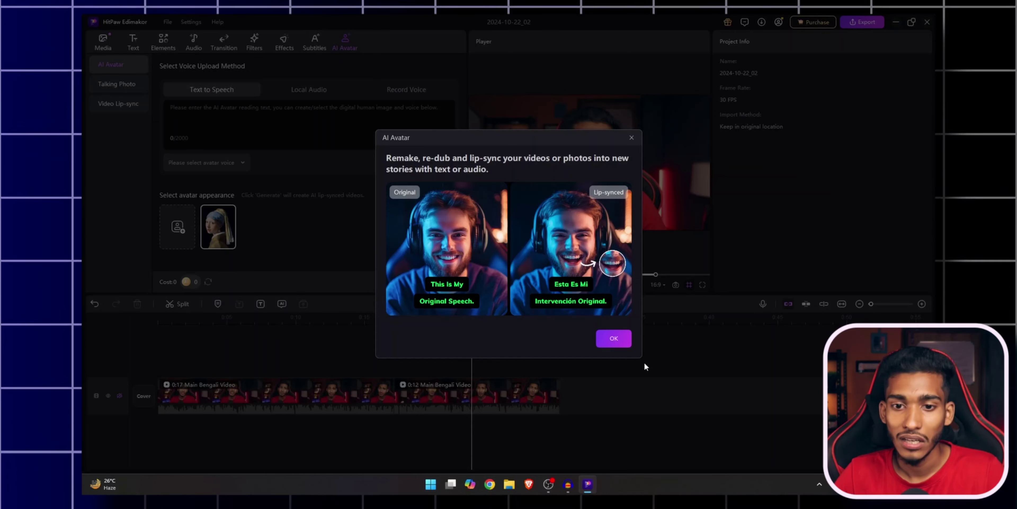
pyautogui.click(614, 338)
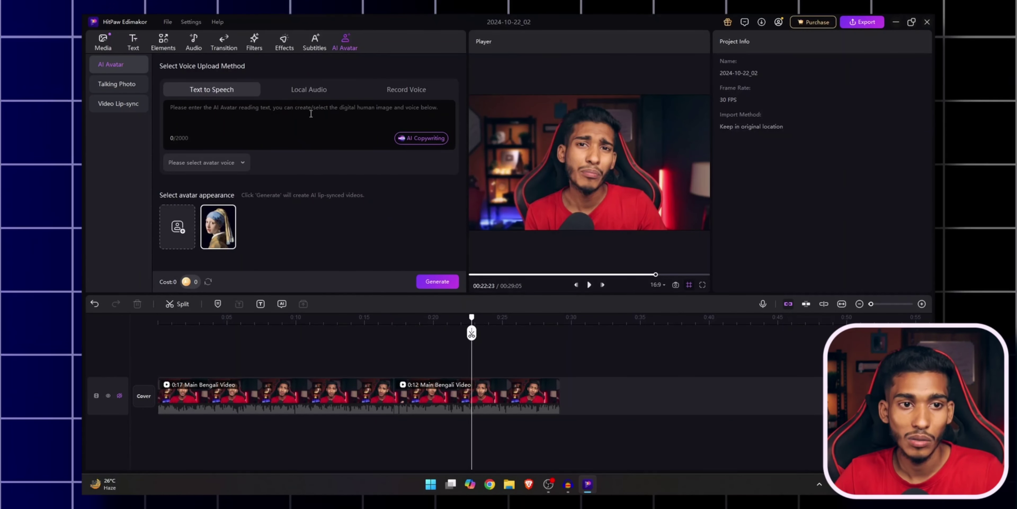
pyautogui.click(301, 125)
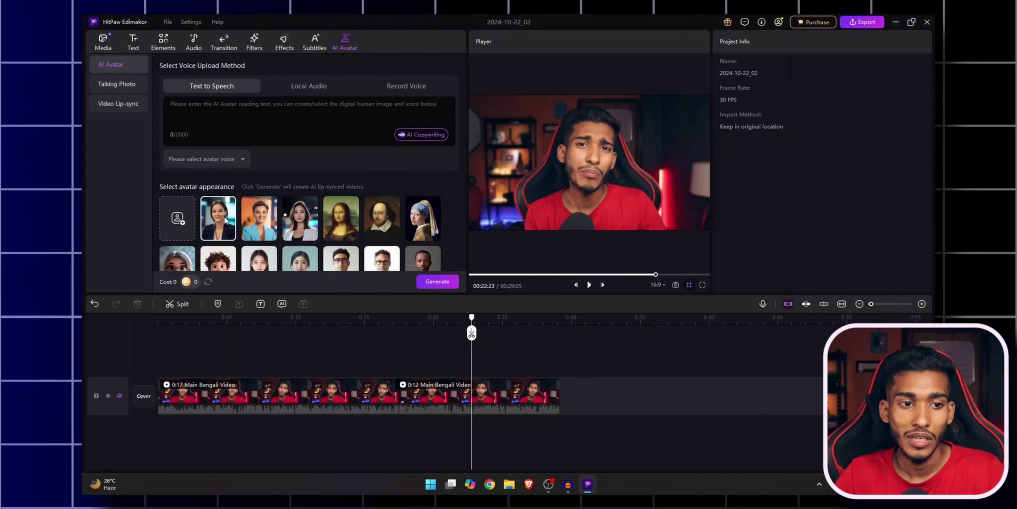
pyautogui.click(226, 220)
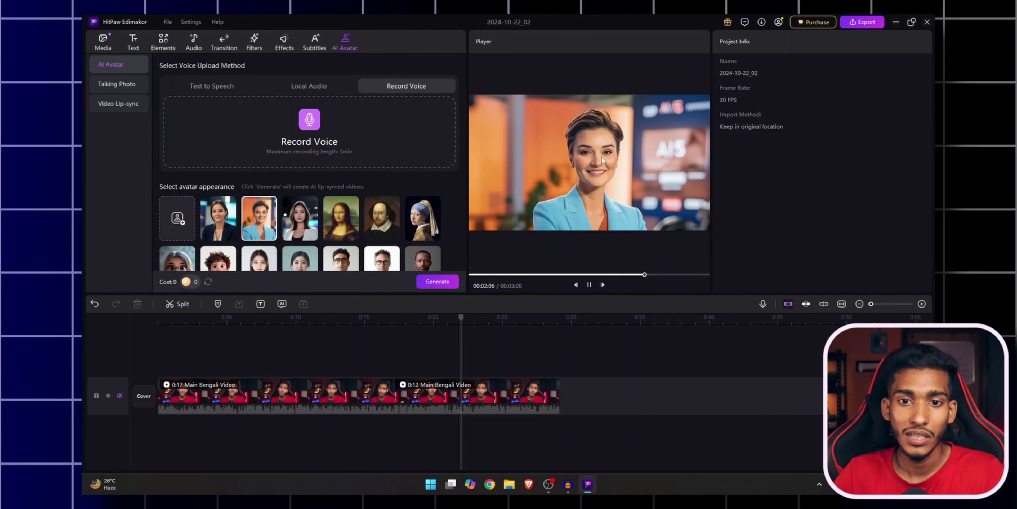
pyautogui.click(109, 86)
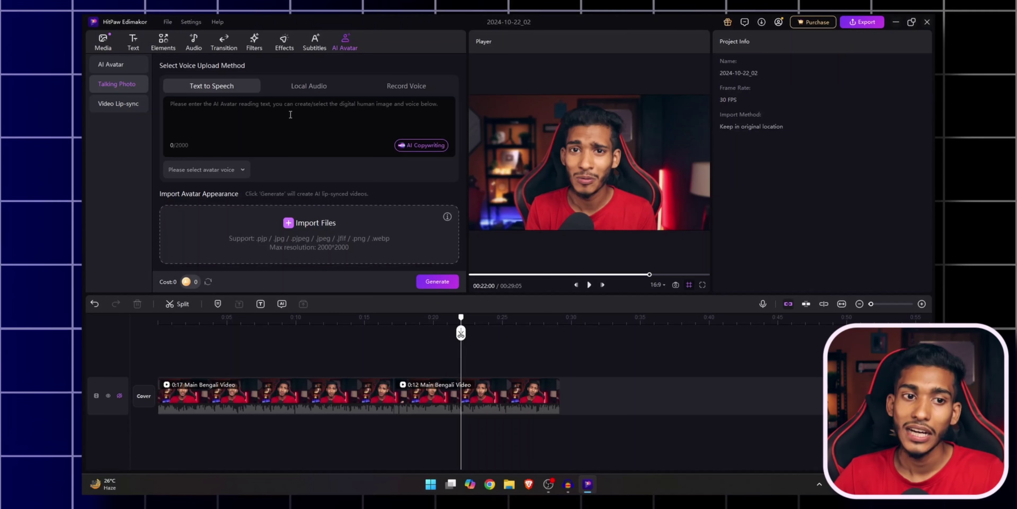
# Step: View the Video Lip-sync page, then enlarge the video player by narrowing the media library area
pyautogui.click(119, 105)
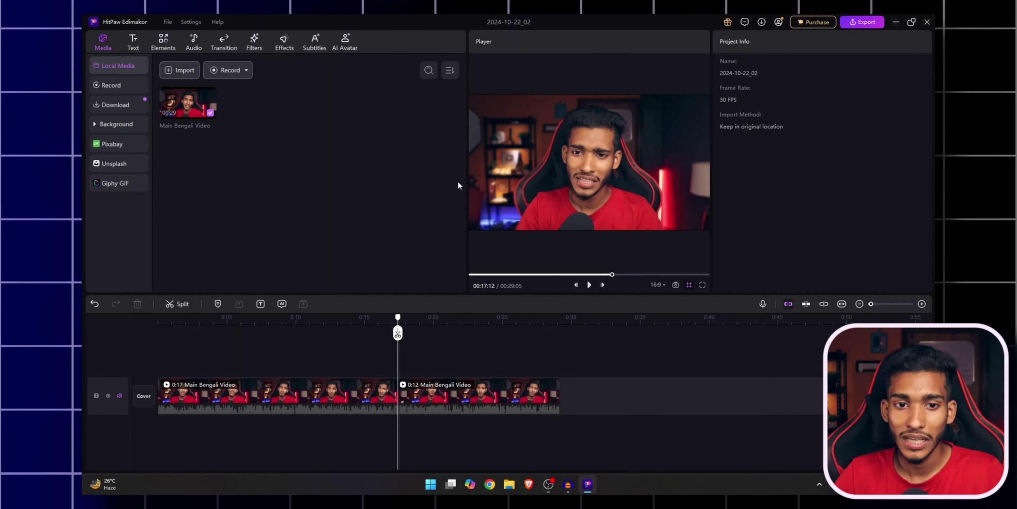
pyautogui.moveTo(467, 183); pyautogui.dragTo(411, 181)
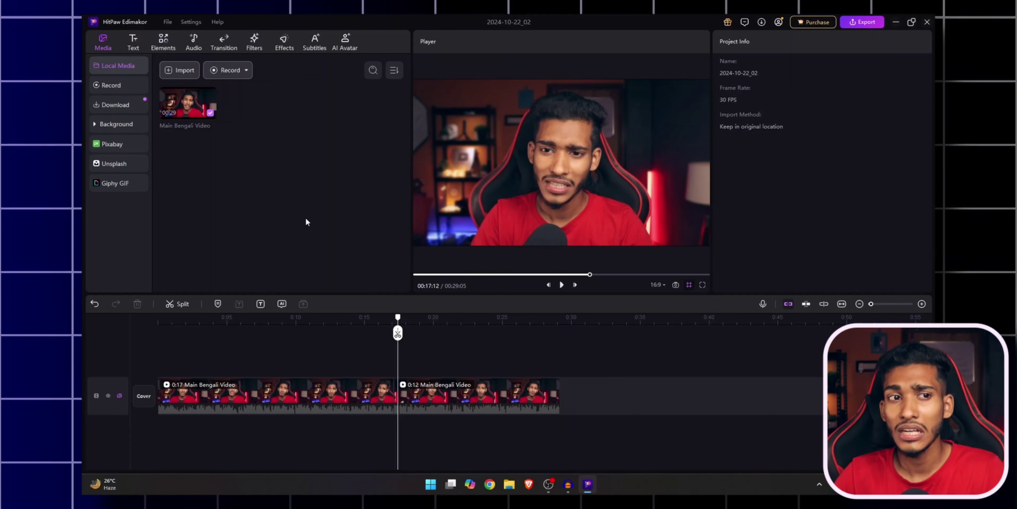
# Step: Examine the second clip's editing options, including Vocal Remover and Export Clip, and view the export settings for that clip alone
pyautogui.click(473, 392)
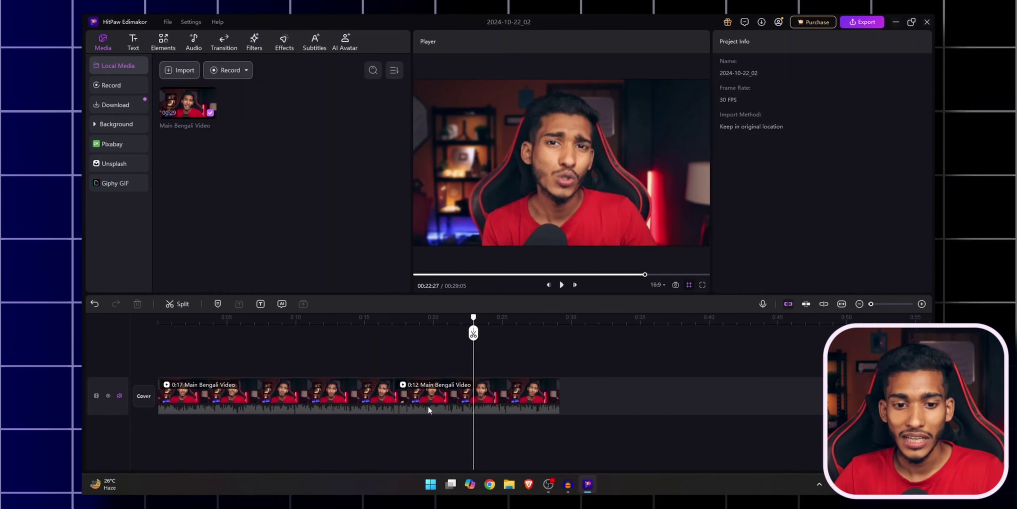
pyautogui.click(479, 392)
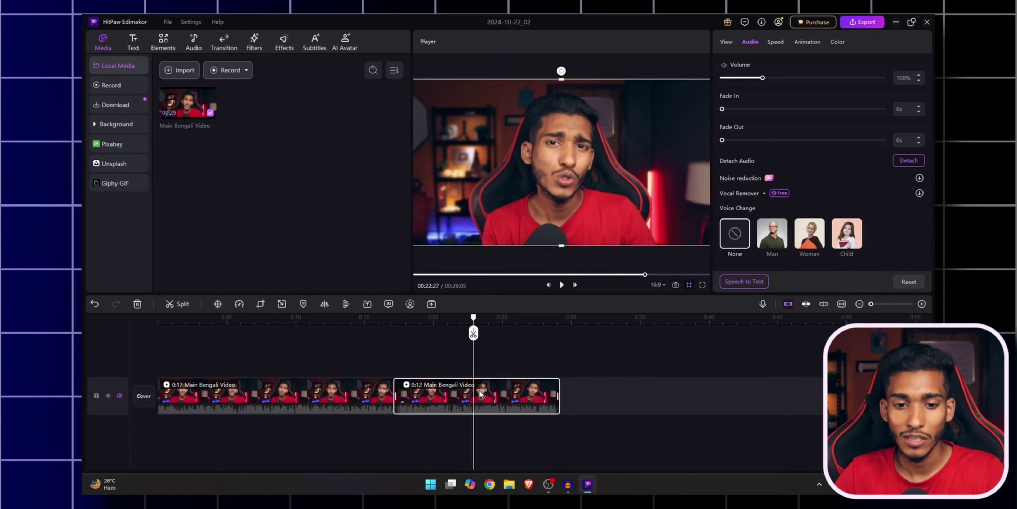
pyautogui.rightClick(480, 392)
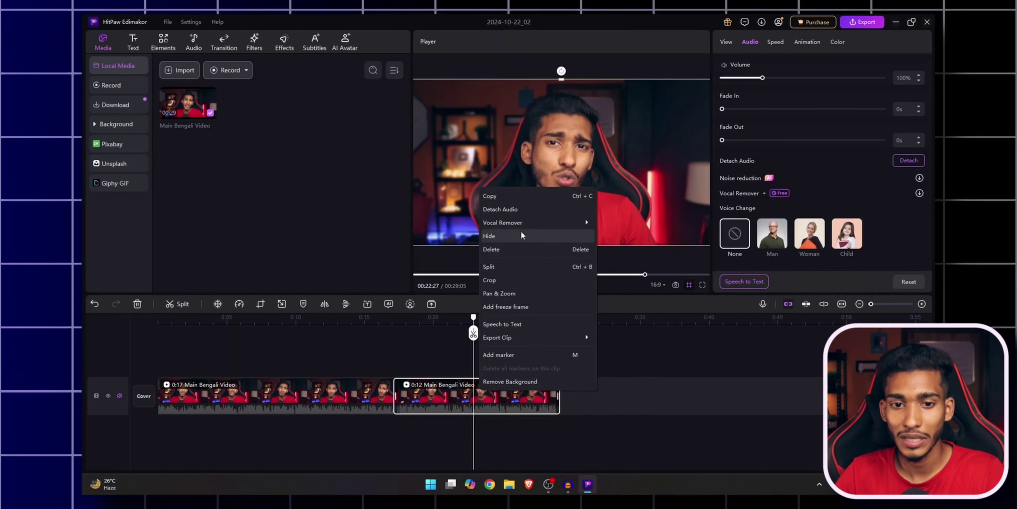
pyautogui.moveTo(513, 223)
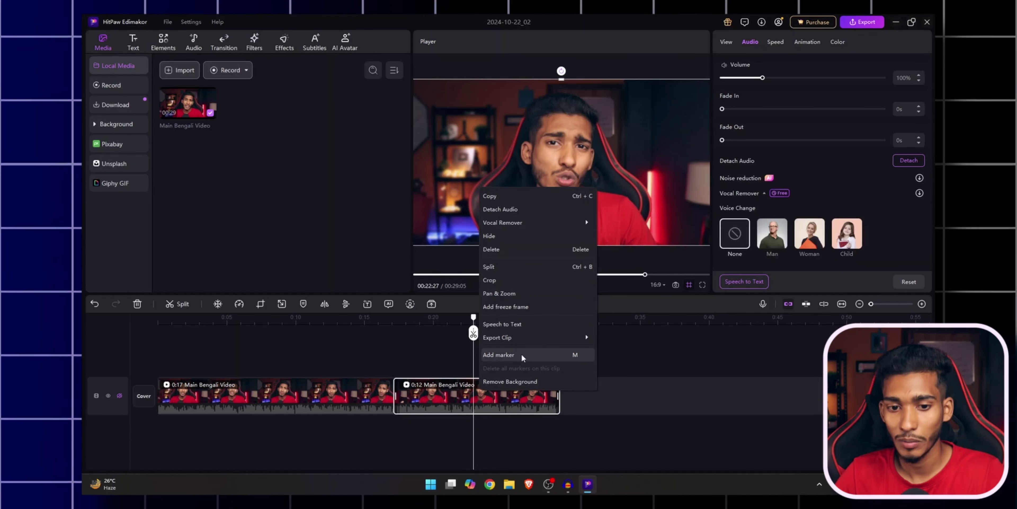
pyautogui.moveTo(522, 341)
pyautogui.click(619, 339)
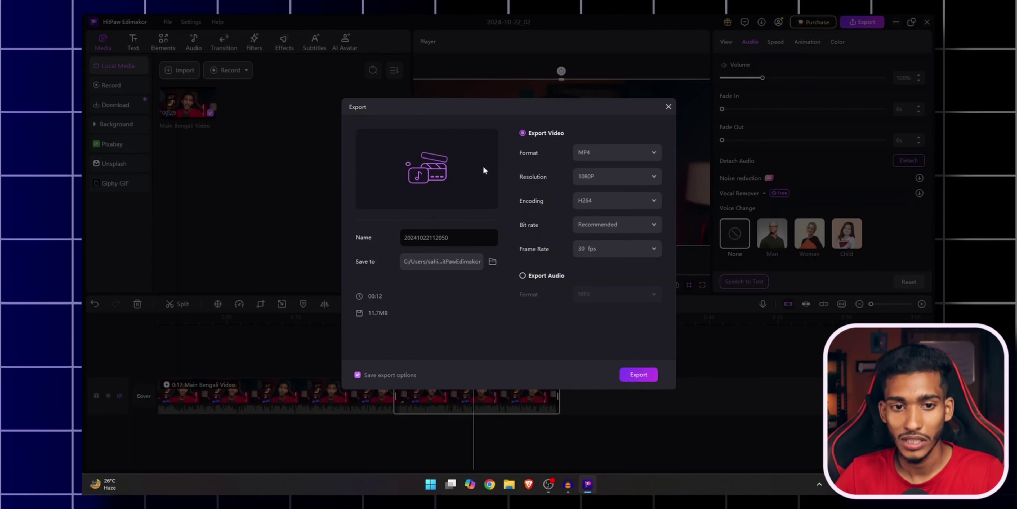
pyautogui.click(669, 108)
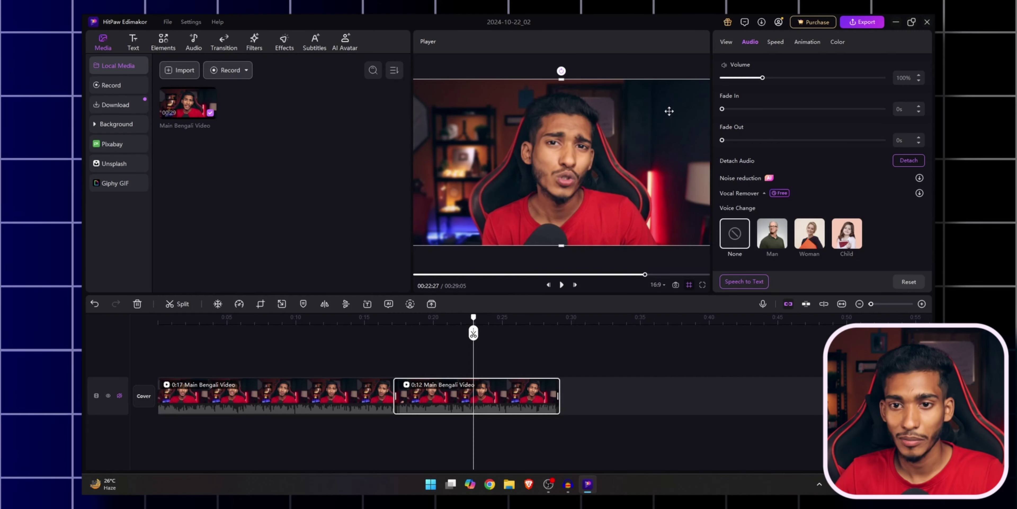
pyautogui.rightClick(494, 394)
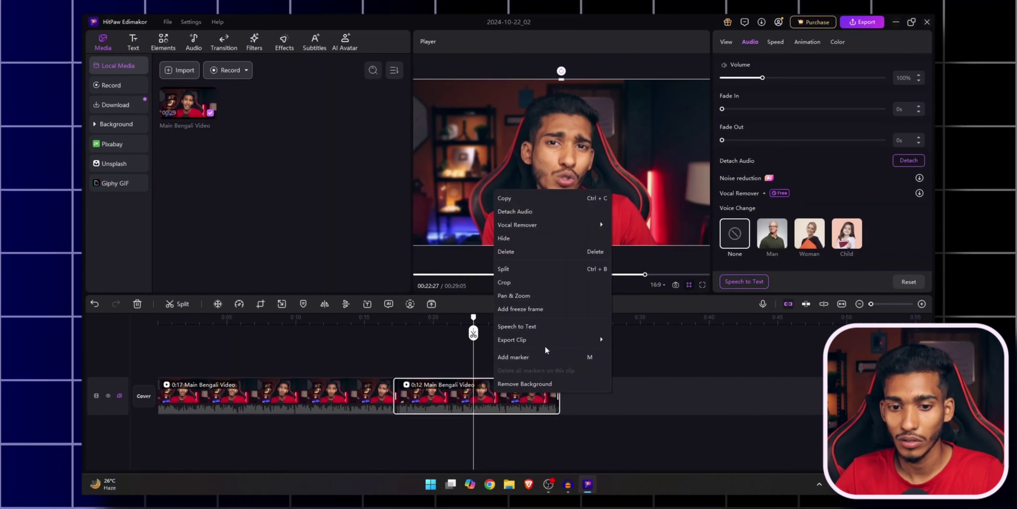
pyautogui.moveTo(541, 343)
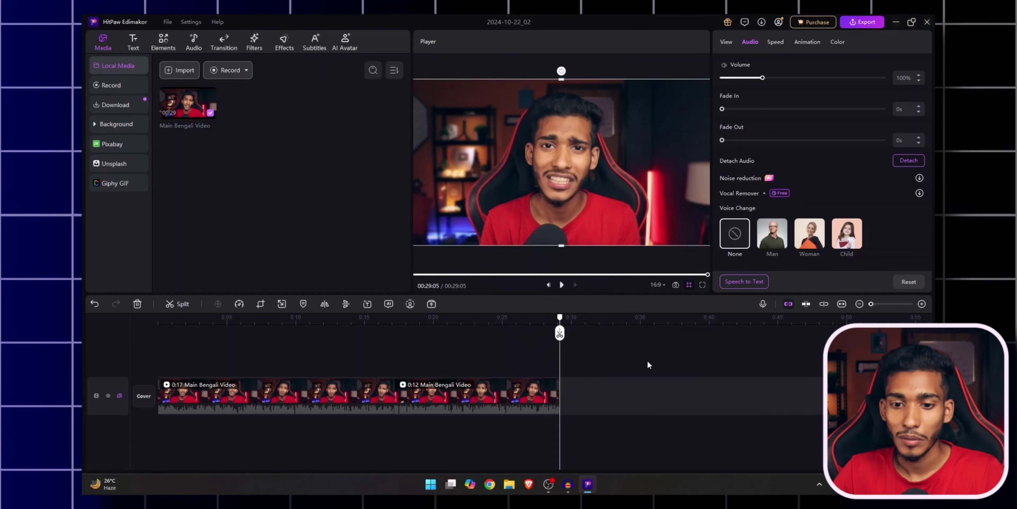
# Step: Add a default LOREM IPSUM title above the first clip at about 0:09
pyautogui.click(436, 402)
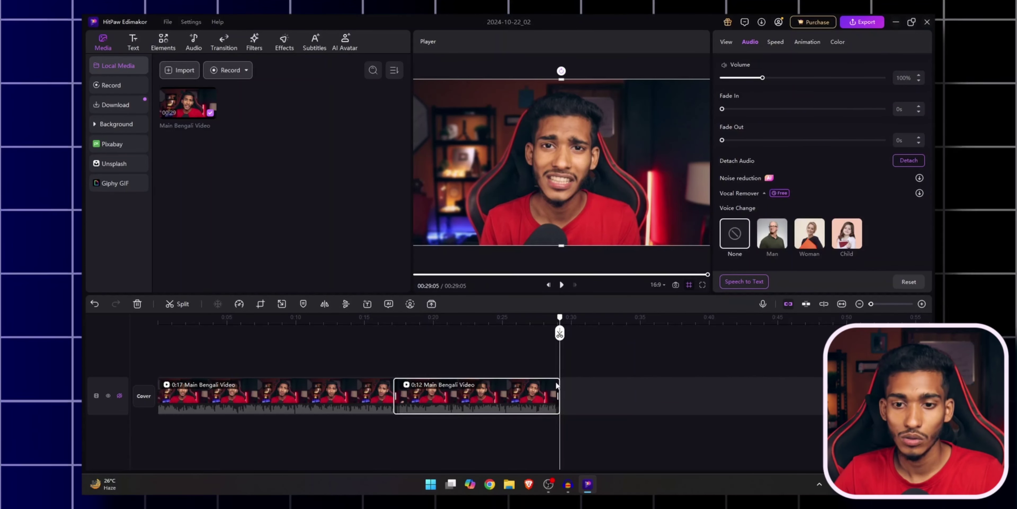
pyautogui.click(490, 328)
pyautogui.click(521, 397)
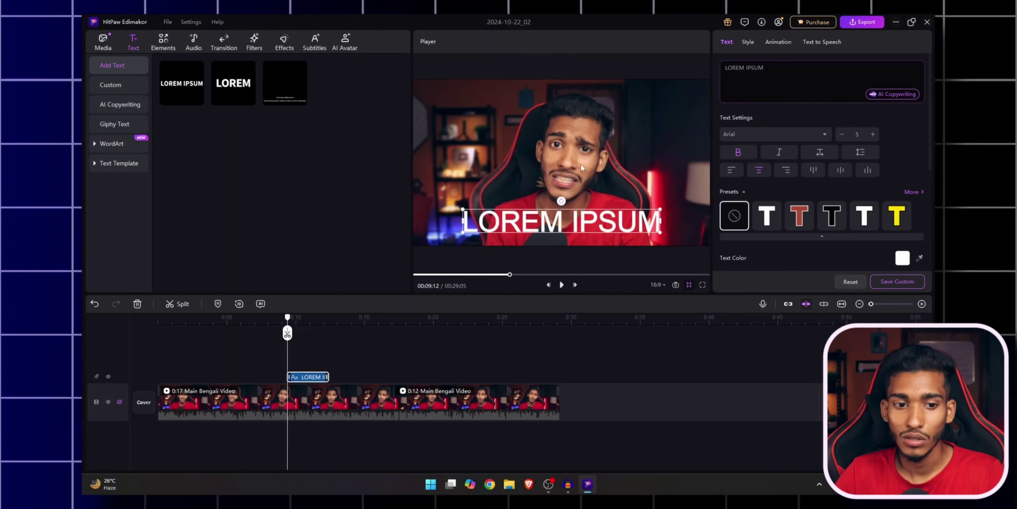
pyautogui.click(381, 345)
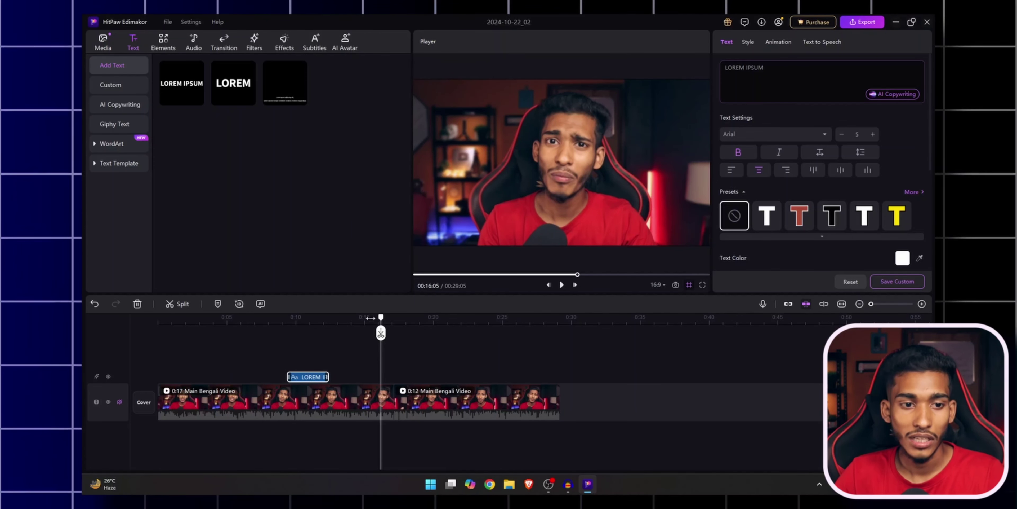
# Step: Look over the filters and elements libraries and return to the local media, checking the second clip at several points
pyautogui.click(255, 43)
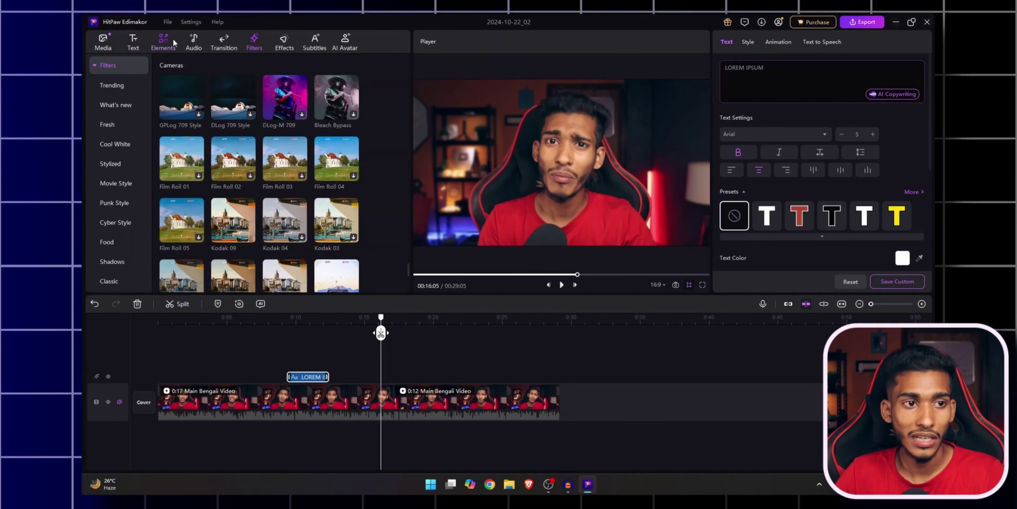
pyautogui.click(164, 42)
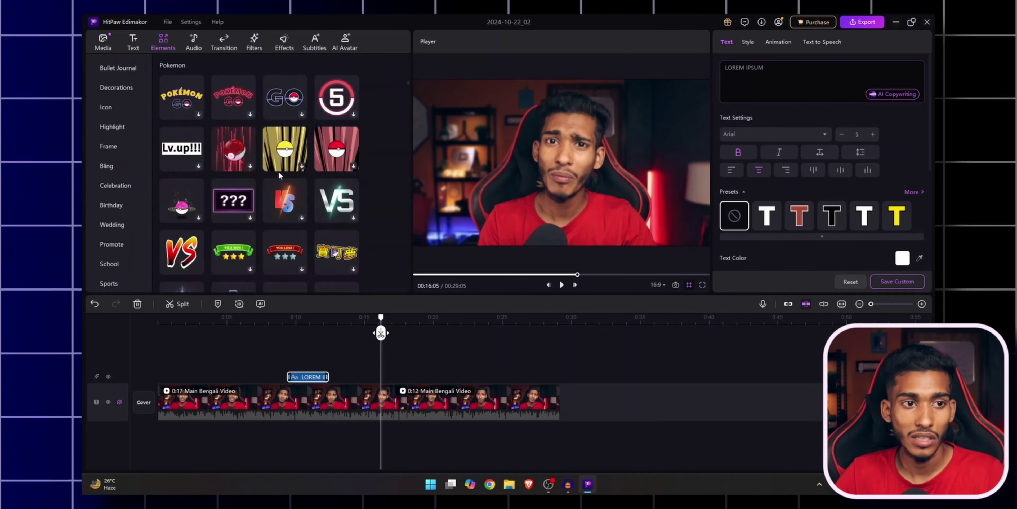
pyautogui.click(426, 362)
pyautogui.click(467, 407)
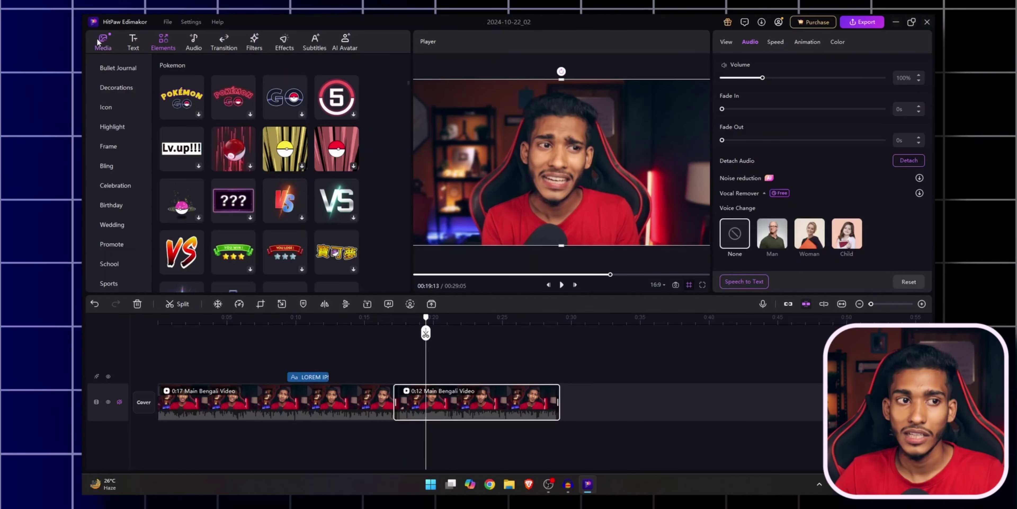
pyautogui.click(514, 367)
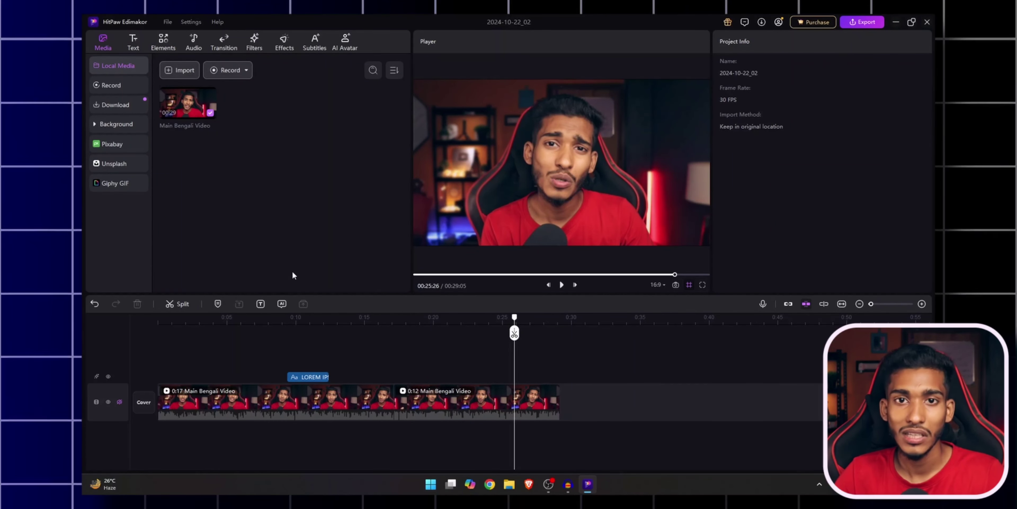
pyautogui.click(444, 356)
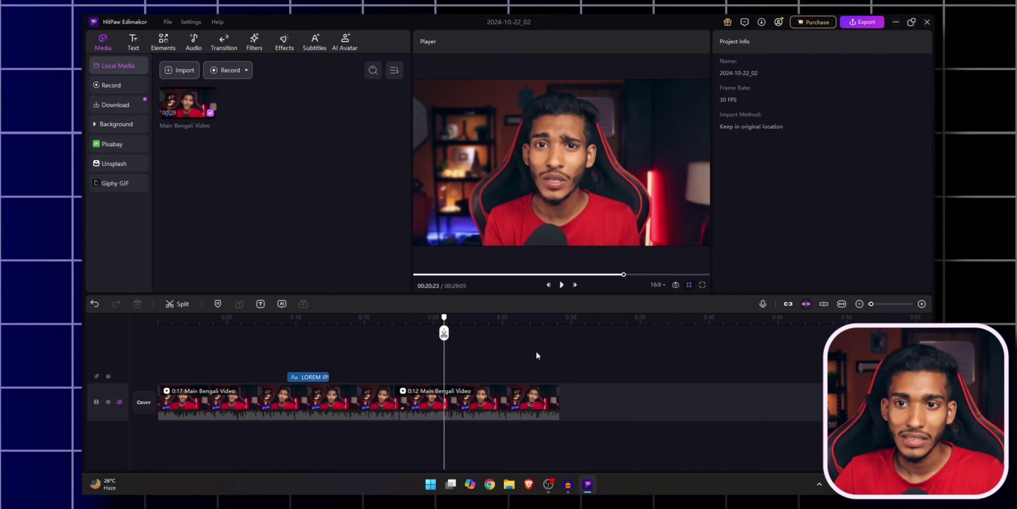
# Step: Open the project's export settings and look over the available video formats, resolutions and bit rates
pyautogui.click(861, 25)
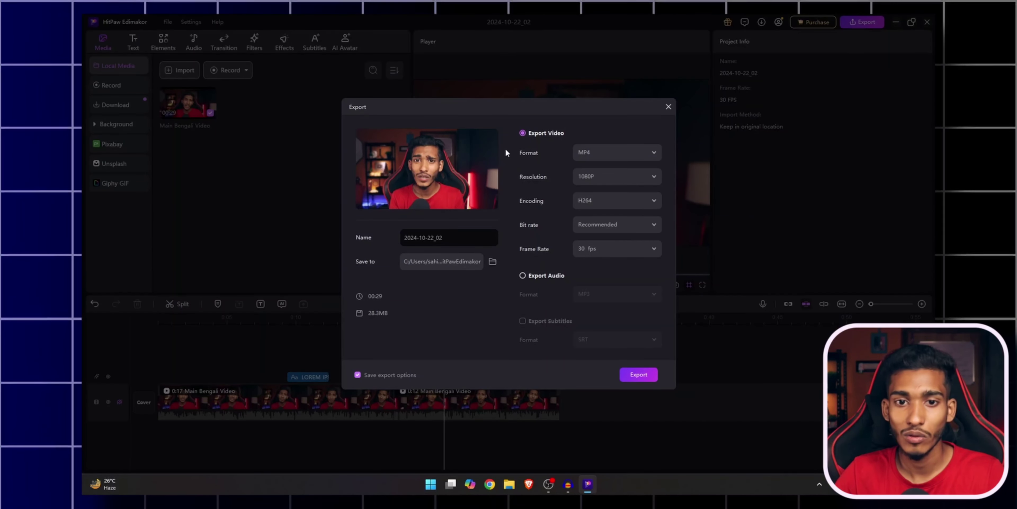
pyautogui.click(596, 152)
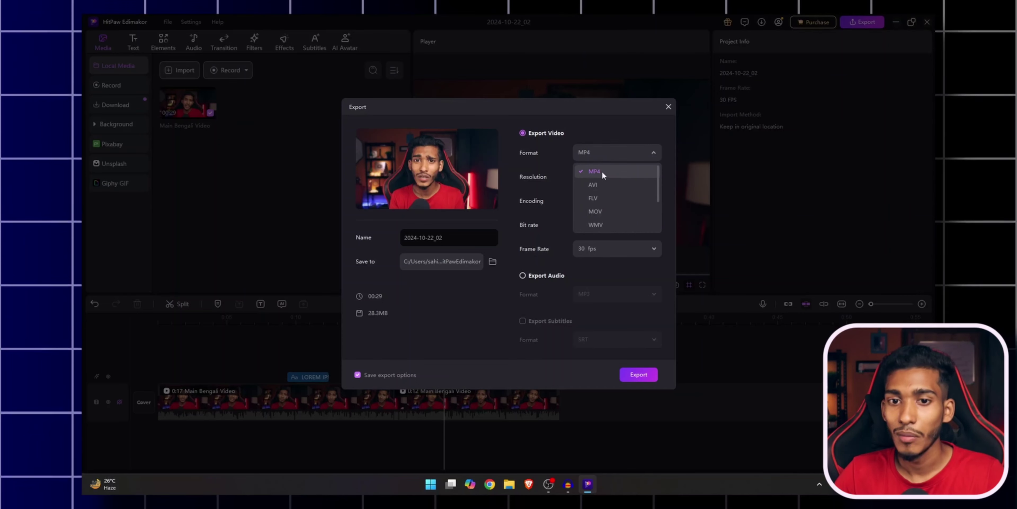
pyautogui.click(663, 132)
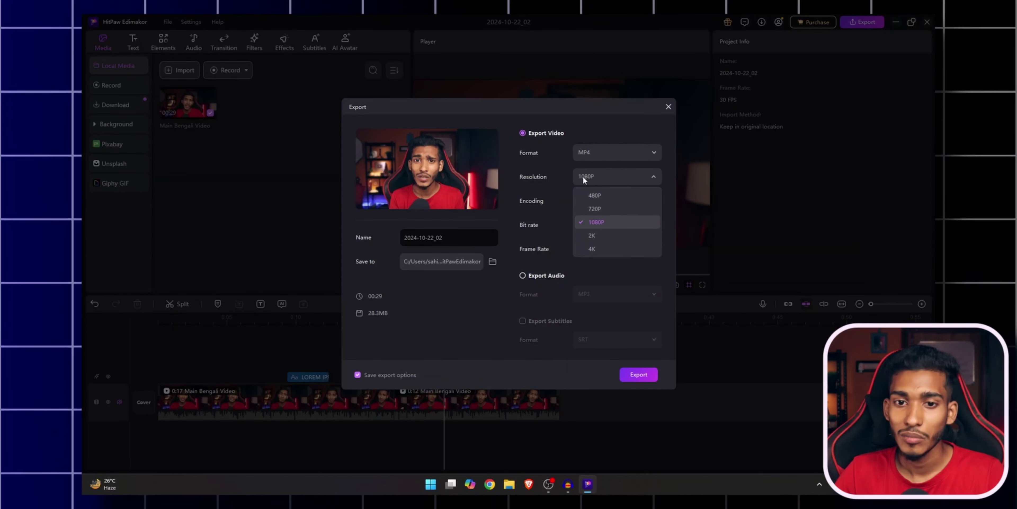
pyautogui.click(671, 218)
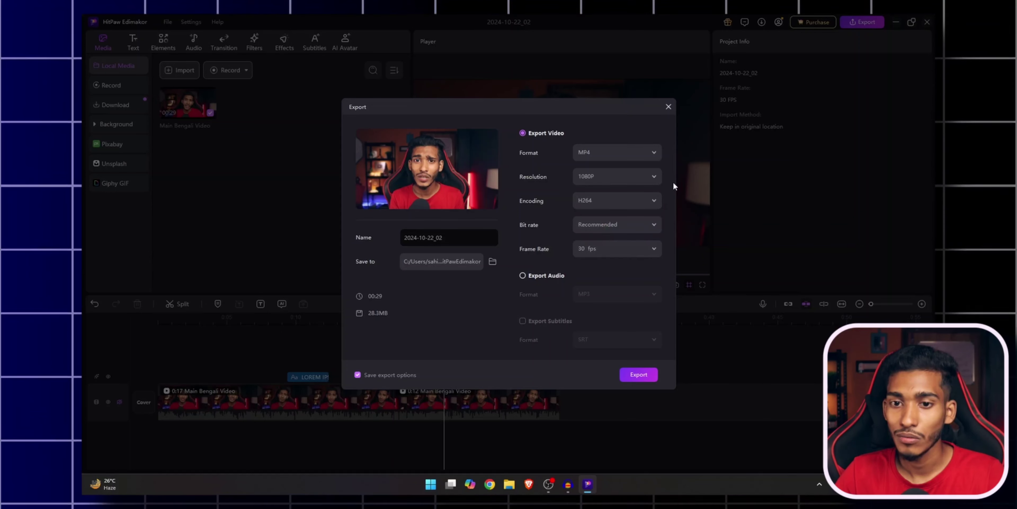
pyautogui.click(637, 224)
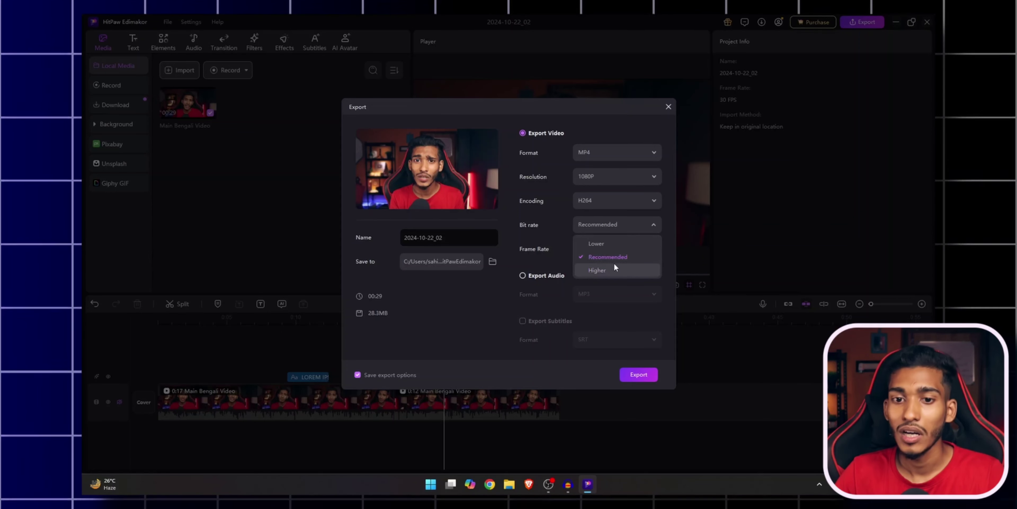
pyautogui.click(671, 216)
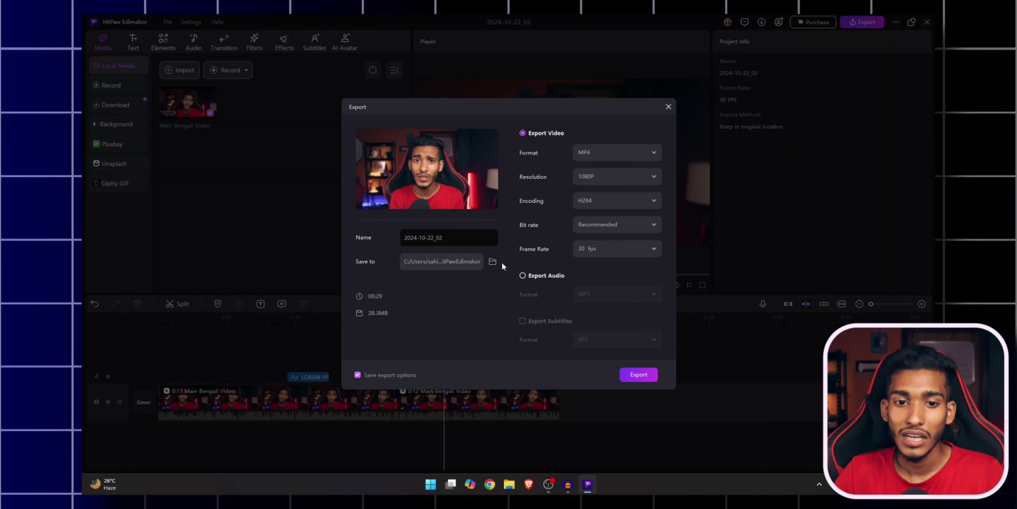
# Step: Set the export save location to the Desktop folder
pyautogui.click(494, 261)
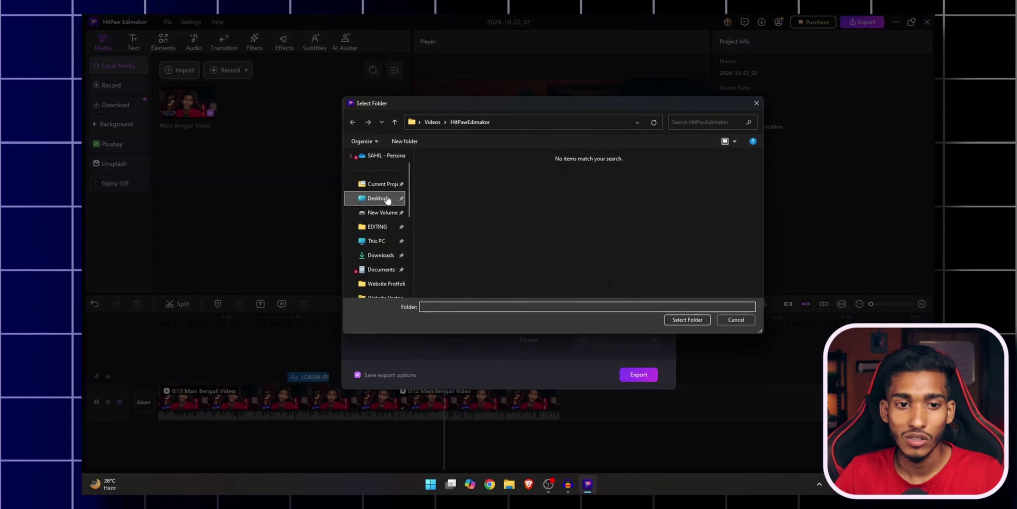
pyautogui.click(377, 198)
pyautogui.click(687, 319)
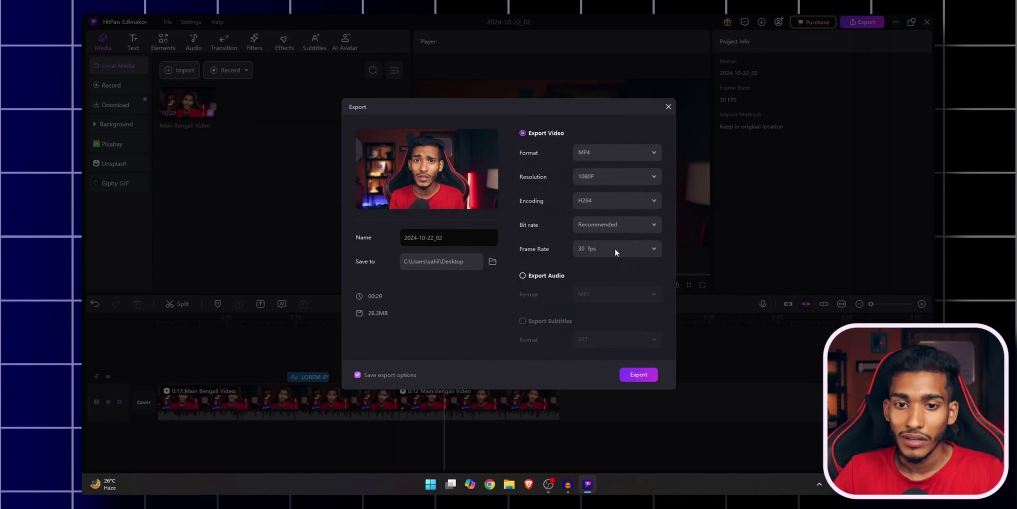